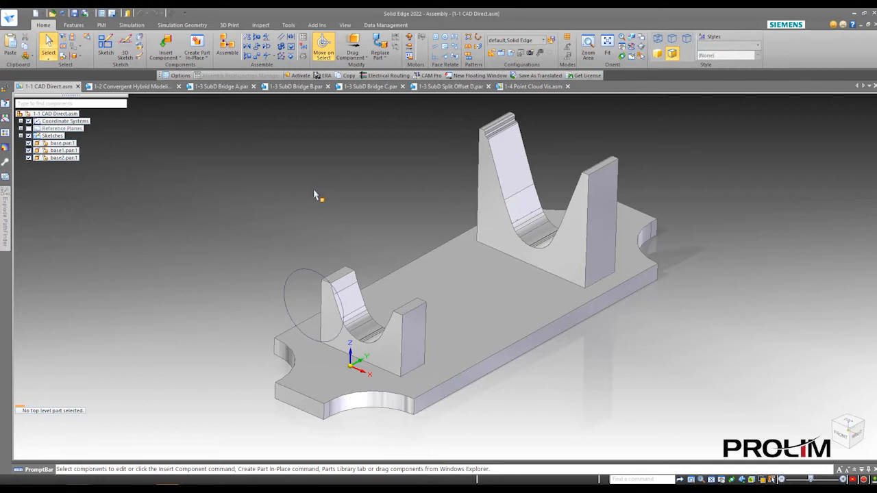
# Step: Insert the NX part CSHAFT.prt into the assembly with CAD Direct
pyautogui.moveTo(315, 191); pyautogui.dragTo(311, 194, button='middle')
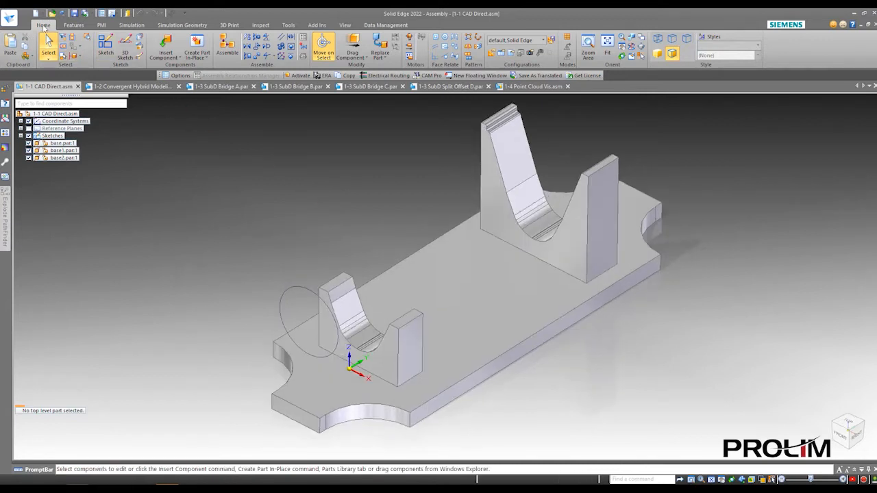
pyautogui.click(180, 58)
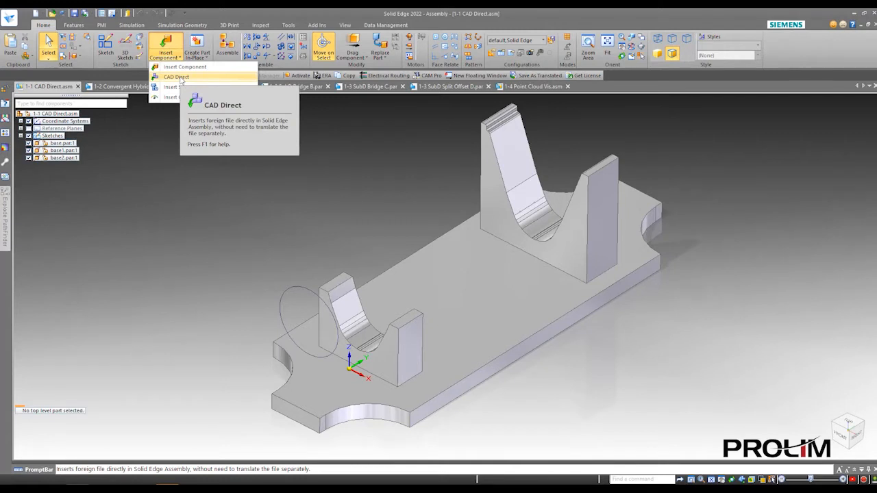
pyautogui.click(180, 77)
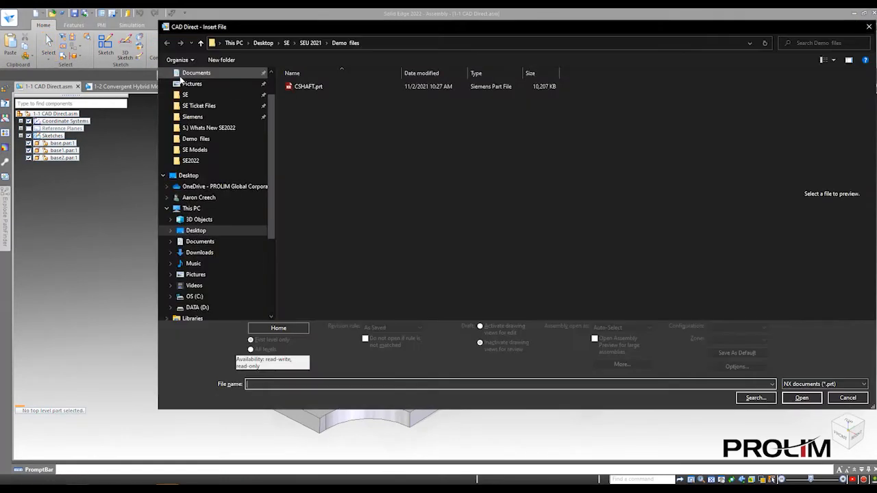
pyautogui.moveTo(318, 26); pyautogui.dragTo(249, 54)
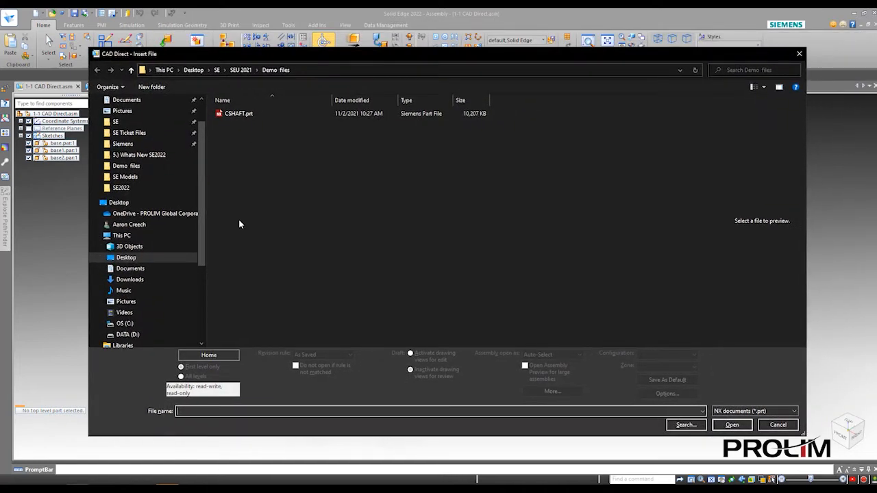
pyautogui.click(244, 114)
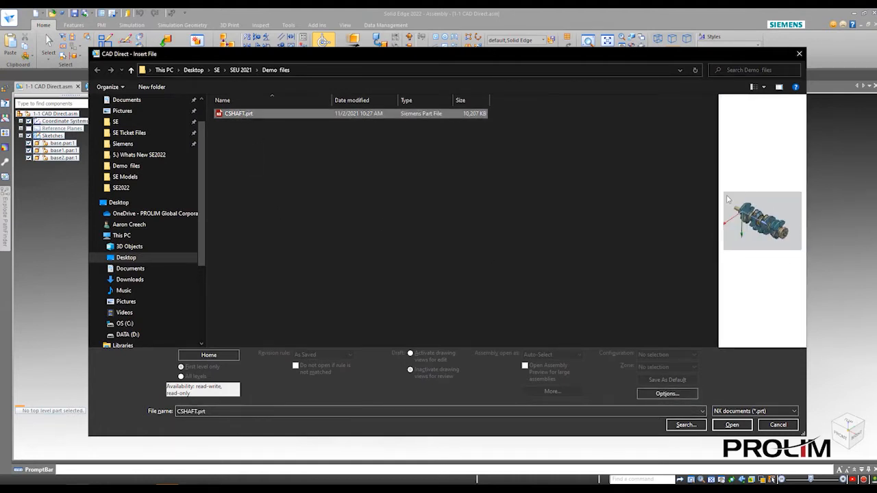
pyautogui.click(730, 426)
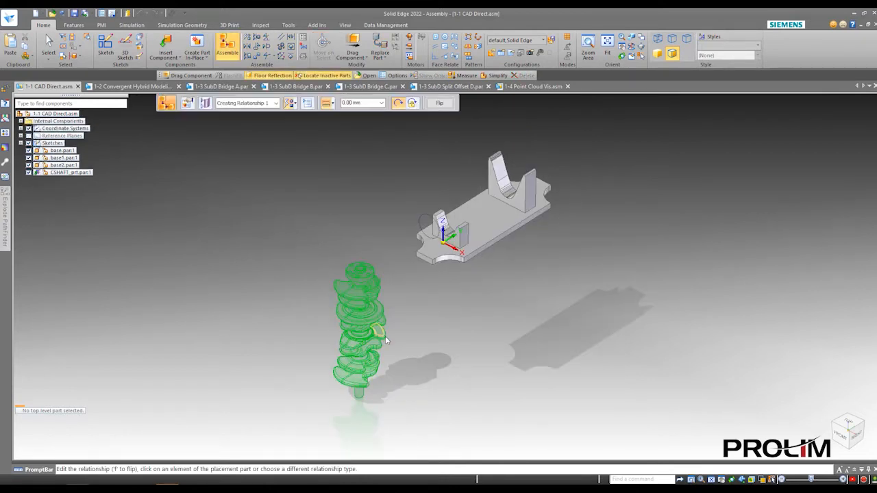
# Step: Position the crankshaft by mating the outer circular edge of its flange face to the circle sketched at the small support
pyautogui.scroll(5, 379, 351)
pyautogui.scroll(-5, 379, 351)
pyautogui.scroll(3, 388, 260)
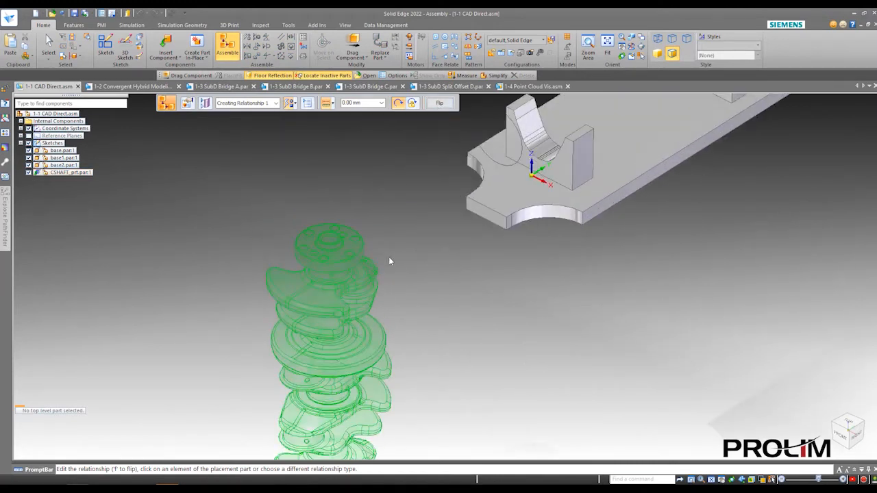
pyautogui.scroll(5, 364, 240)
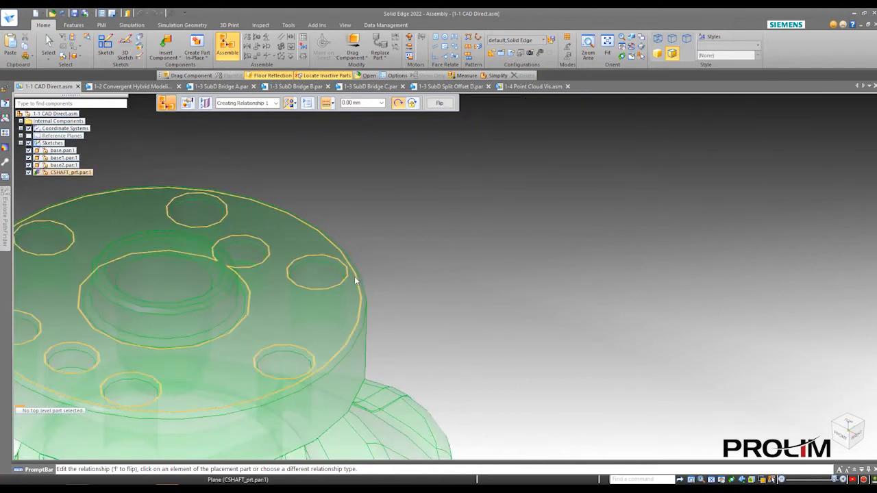
pyautogui.click(358, 282)
pyautogui.scroll(-5, 470, 258)
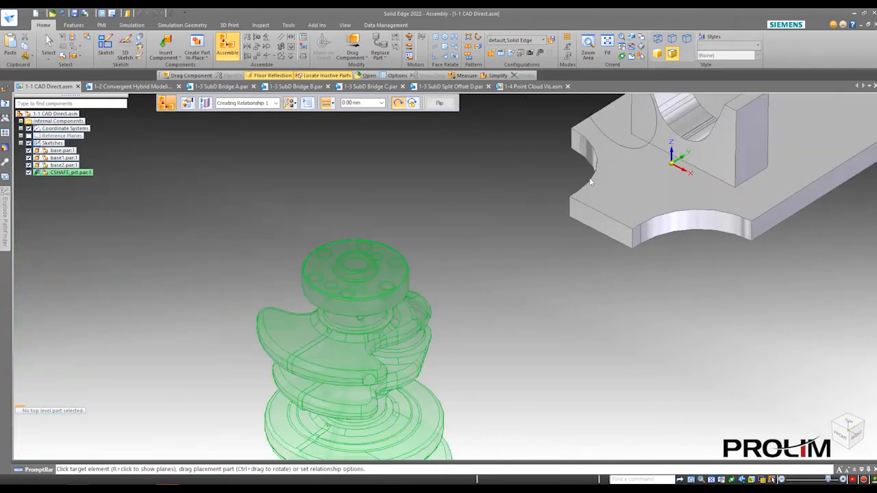
pyautogui.click(604, 136)
pyautogui.scroll(-1, 311, 156)
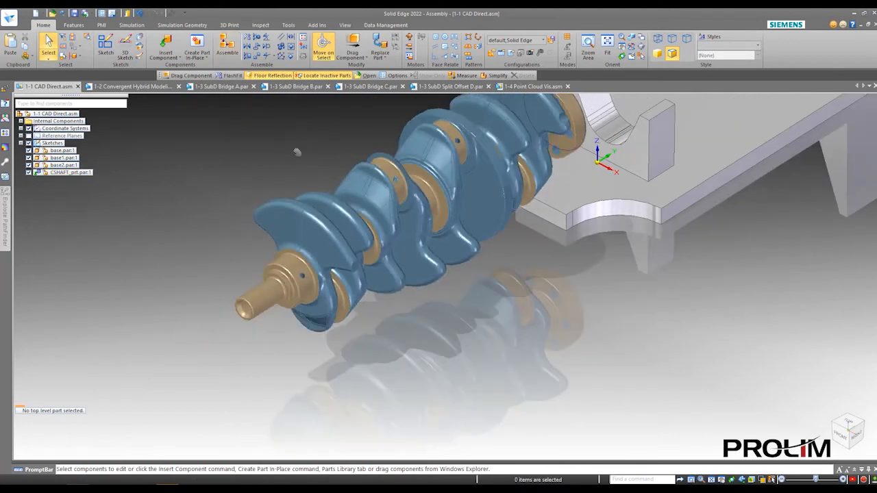
pyautogui.scroll(1, 297, 150)
pyautogui.keyDown('shift'); pyautogui.moveTo(302, 150); pyautogui.dragTo(254, 237, button='middle'); pyautogui.keyUp('shift')
pyautogui.scroll(-2, 254, 239)
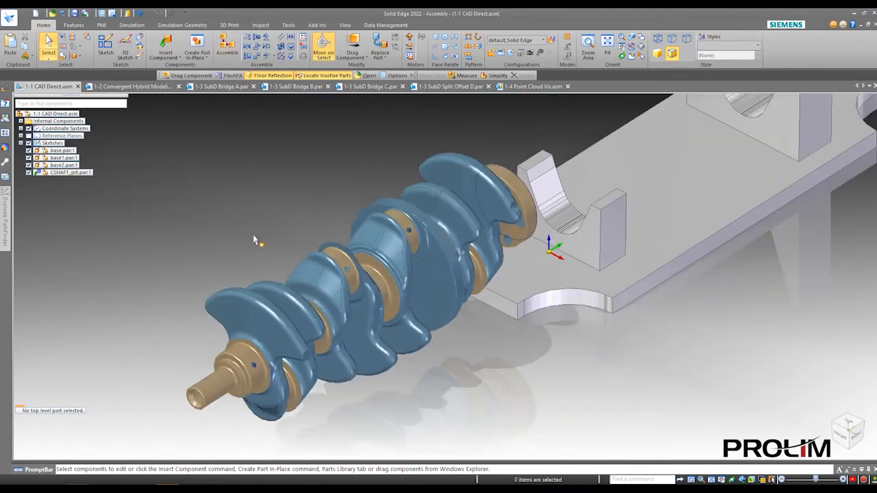
# Step: Flip the crankshaft's planar relationship to the sketch so the shaft extends over the base plate
pyautogui.click(80, 173)
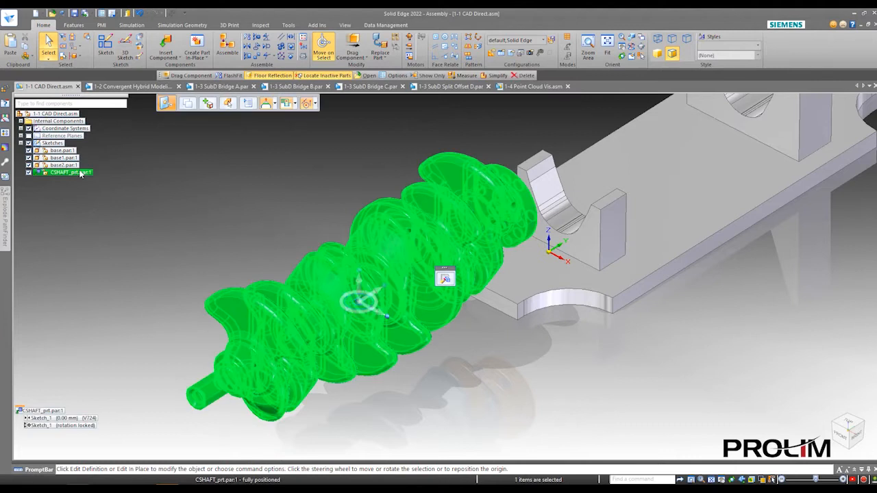
pyautogui.click(81, 419)
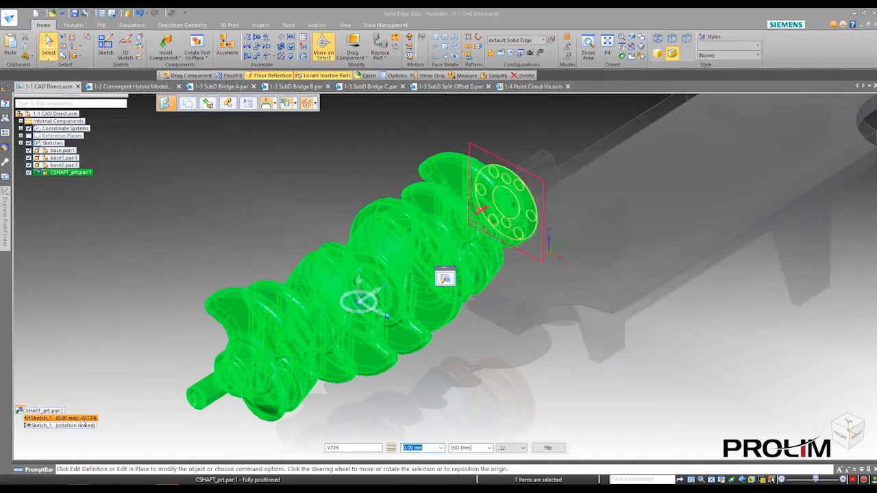
pyautogui.click(548, 448)
pyautogui.keyDown('shift'); pyautogui.moveTo(402, 207); pyautogui.dragTo(230, 296, button='middle'); pyautogui.keyUp('shift')
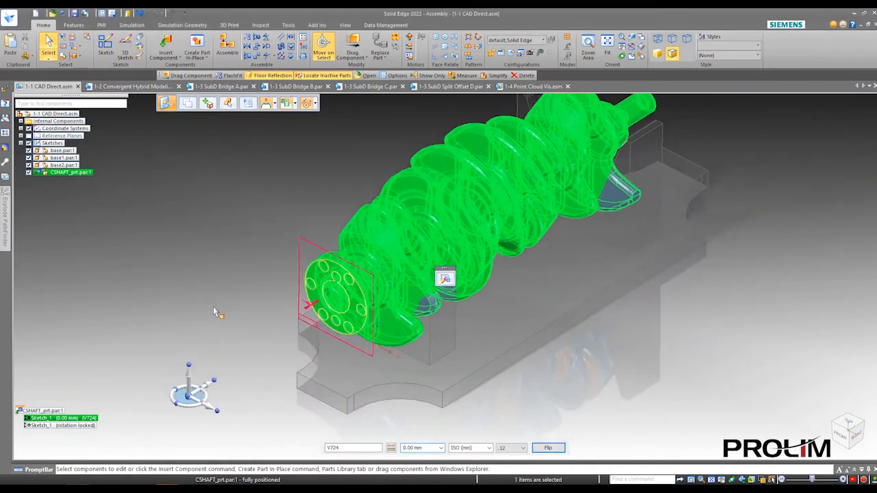
# Step: Unlock the rotation in the crankshaft's axial relationship to the sketch circle
pyautogui.click(85, 429)
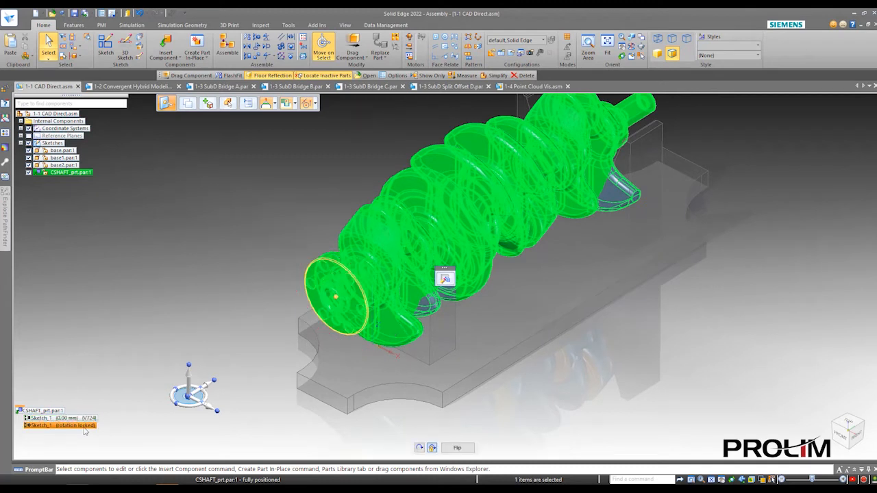
pyautogui.click(419, 446)
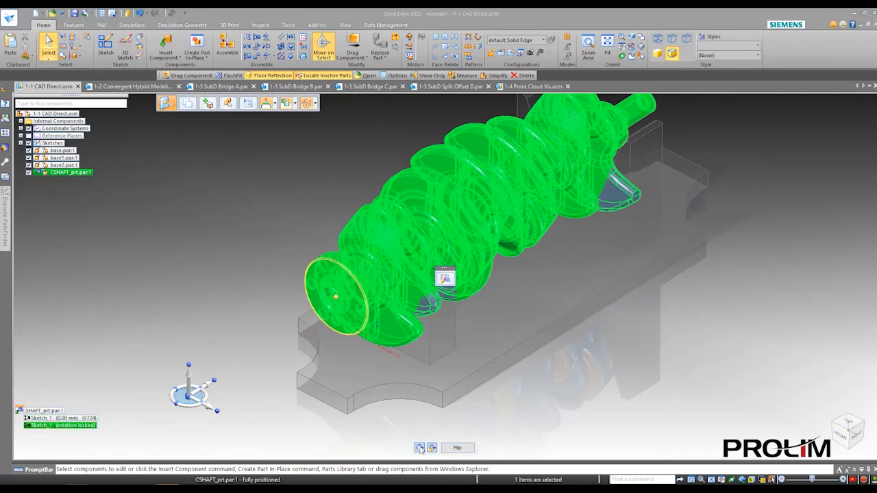
pyautogui.click(264, 198)
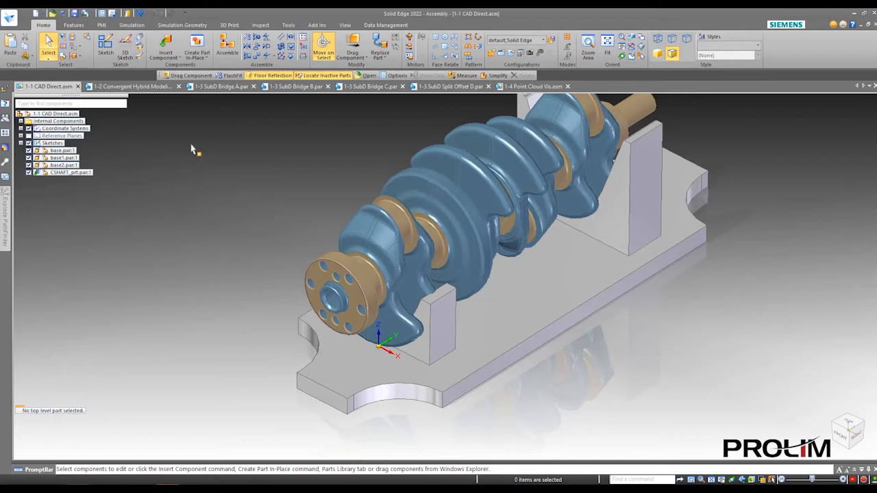
pyautogui.keyDown('shift'); pyautogui.moveTo(320, 177); pyautogui.dragTo(264, 215, button='middle'); pyautogui.keyUp('shift')
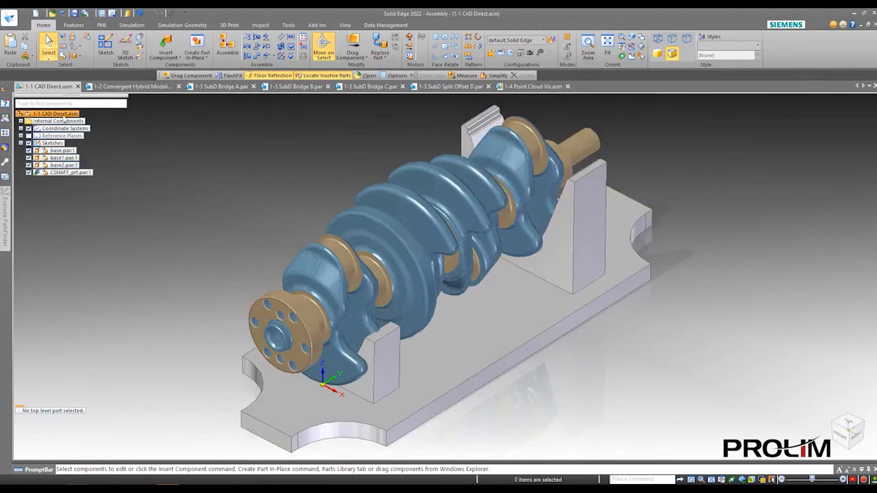
# Step: Expand the assembly's internal components, switch the crankshaft's visibility off and on, and inspect the assembly
pyautogui.click(21, 121)
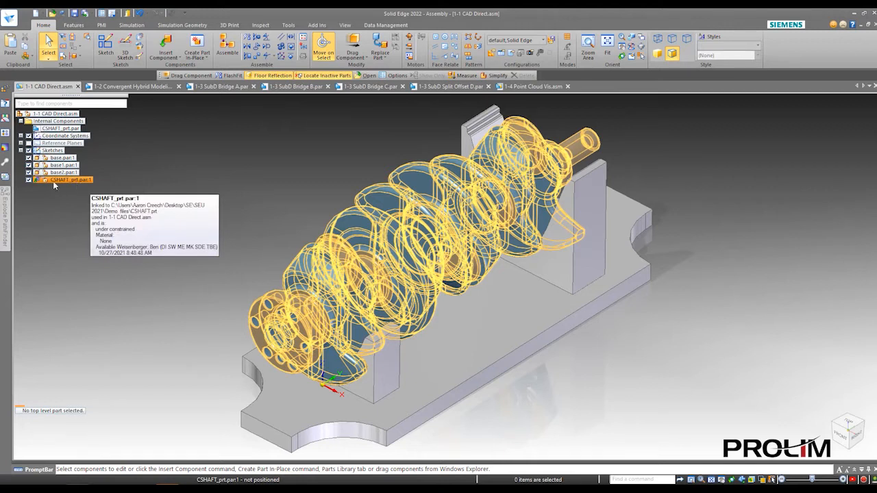
pyautogui.click(28, 180)
pyautogui.click(29, 180)
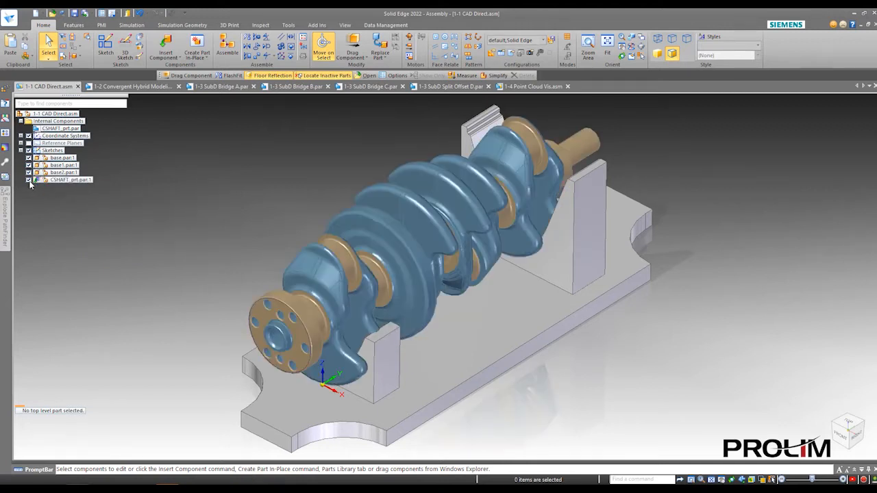
pyautogui.moveTo(184, 236); pyautogui.dragTo(200, 264, button='middle')
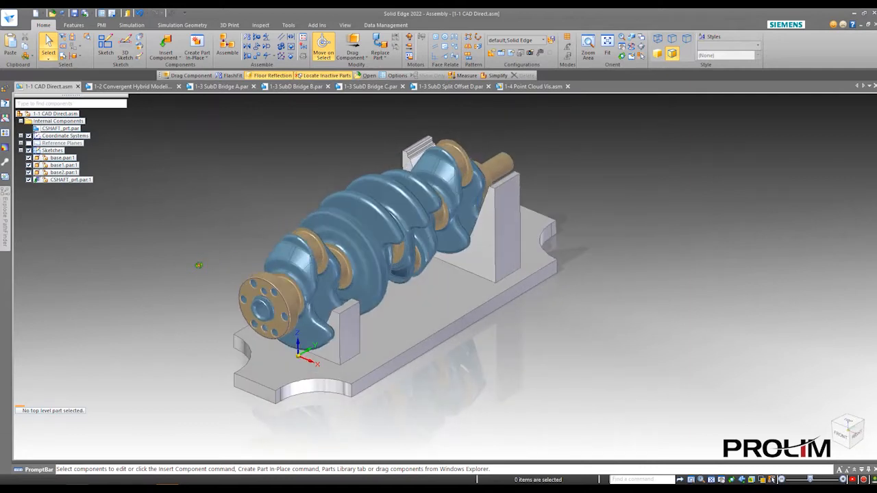
pyautogui.scroll(-1, 200, 266)
pyautogui.scroll(3, 283, 258)
pyautogui.moveTo(243, 234); pyautogui.dragTo(272, 229, button='middle')
pyautogui.scroll(-2, 274, 233)
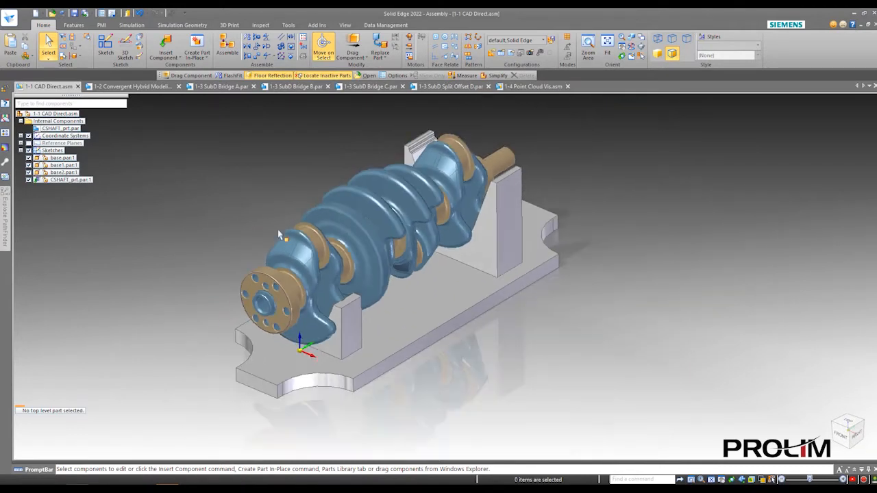
# Step: Rotate the crankshaft about its axis on the supports with Drag Component and leave the command
pyautogui.click(352, 45)
pyautogui.moveTo(350, 199); pyautogui.dragTo(351, 310)
pyautogui.moveTo(335, 223); pyautogui.dragTo(230, 171)
pyautogui.moveTo(210, 270); pyautogui.dragTo(304, 293, button='middle')
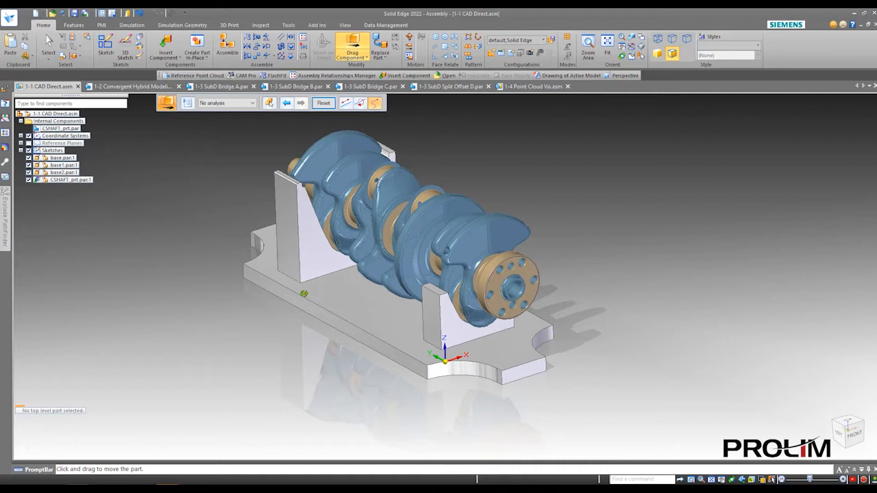
pyautogui.scroll(2, 546, 270)
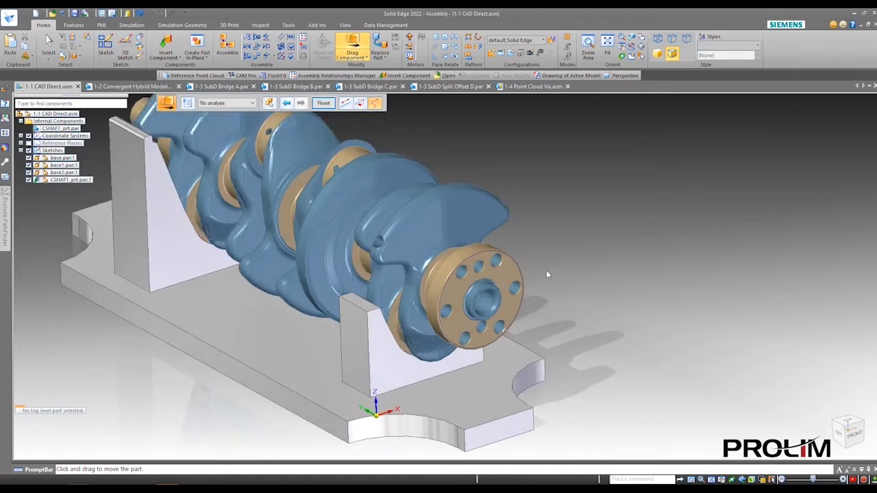
pyautogui.scroll(-1, 544, 271)
pyautogui.moveTo(550, 238); pyautogui.dragTo(553, 245, button='middle')
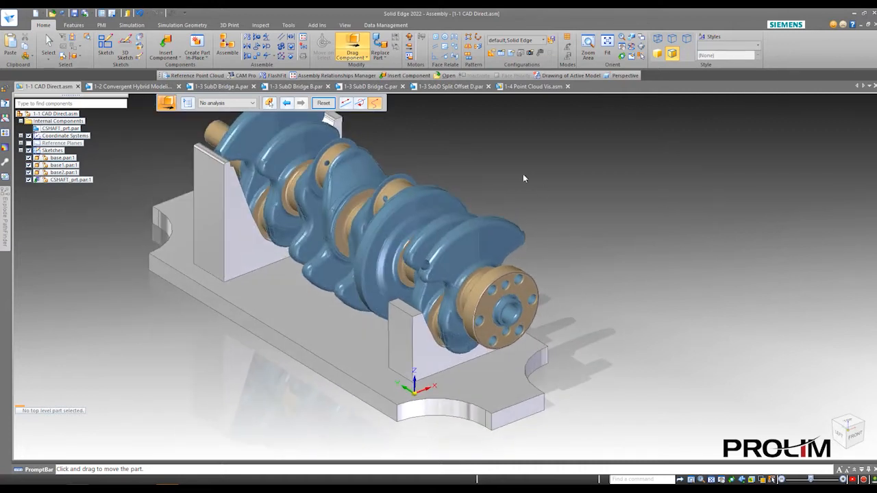
pyautogui.click(46, 43)
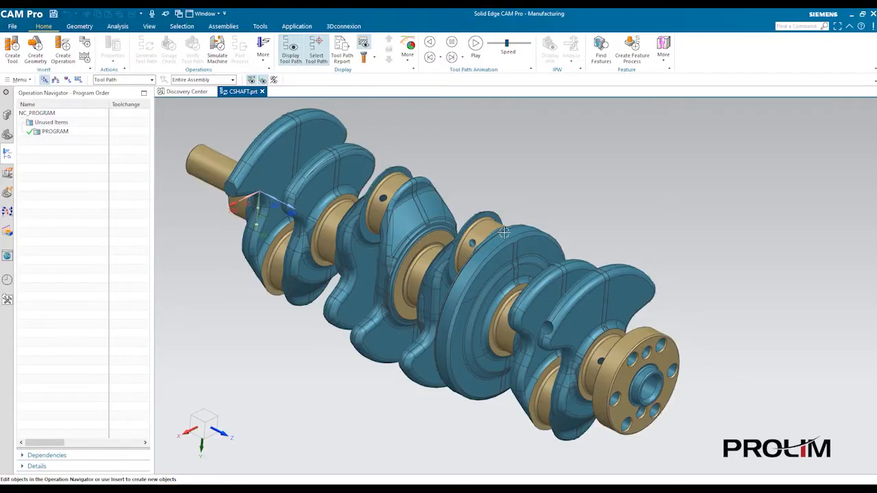
# Step: Delete the faces of the six larger holes around the crankshaft's flange, keeping the two smaller holes and the central bore
pyautogui.moveTo(504, 232); pyautogui.dragTo(600, 243, button='middle')
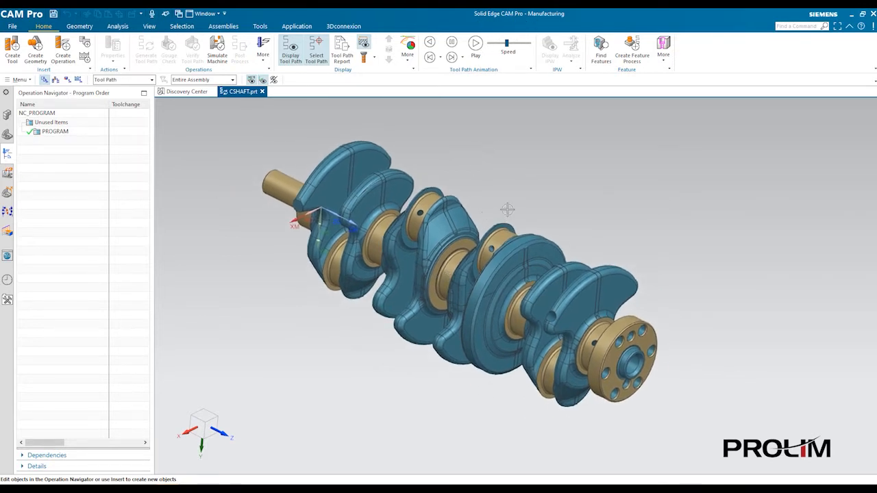
pyautogui.moveTo(612, 261); pyautogui.dragTo(571, 262, button='middle')
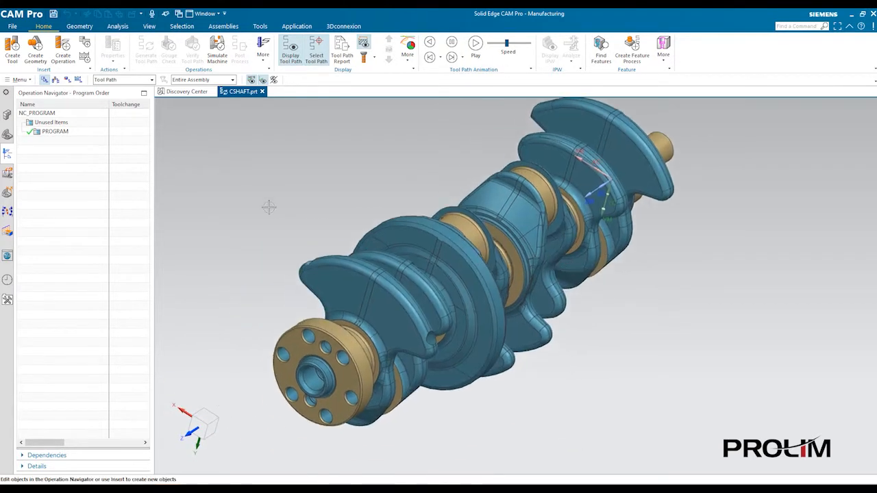
pyautogui.moveTo(403, 205)
pyautogui.mouseDown(button='middle')
pyautogui.moveTo(391, 190)
pyautogui.moveTo(394, 204)
pyautogui.mouseUp(button='middle')
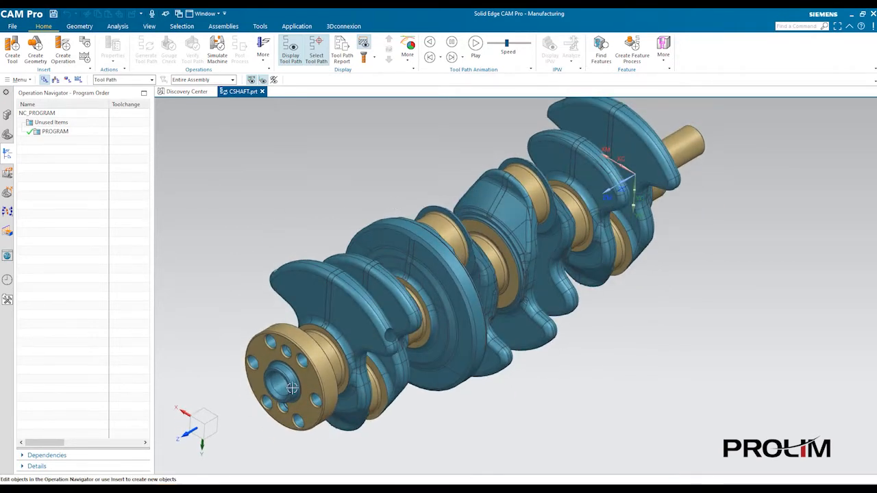
pyautogui.scroll(-3, 293, 387)
pyautogui.moveTo(342, 311); pyautogui.dragTo(348, 337, button='middle')
pyautogui.scroll(2, 355, 310)
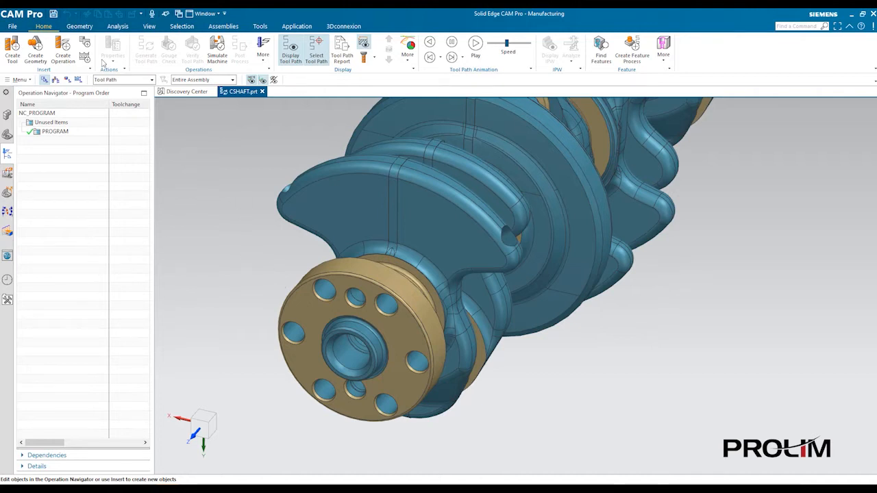
pyautogui.click(76, 28)
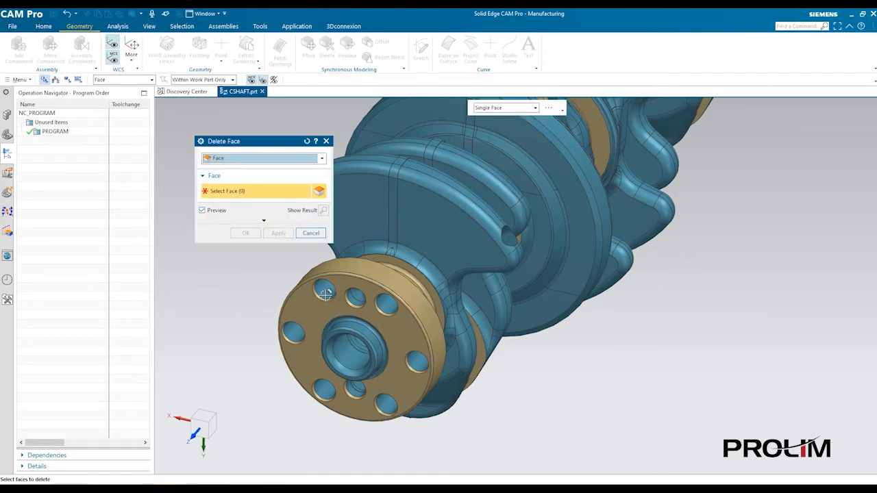
pyautogui.scroll(4, 325, 292)
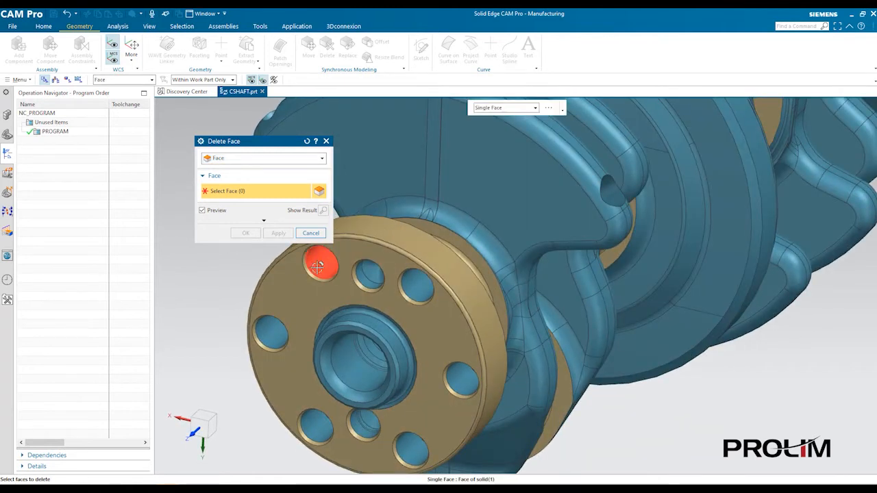
pyautogui.click(321, 258)
pyautogui.click(414, 290)
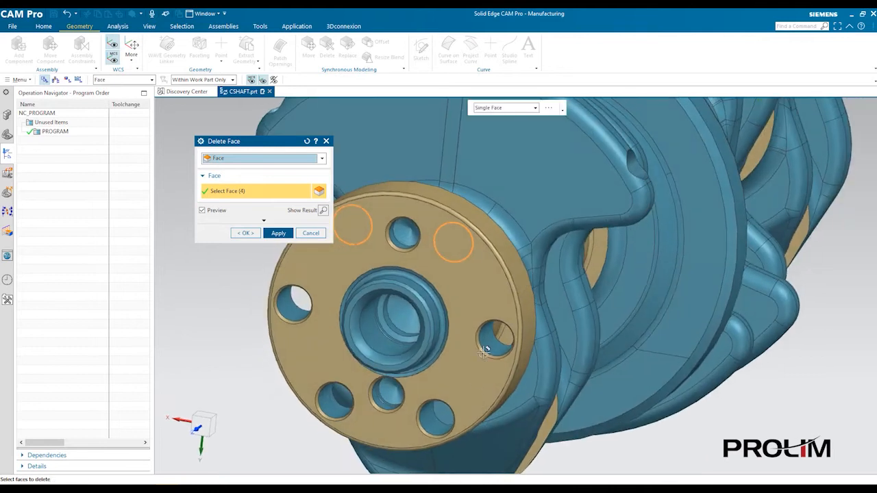
pyautogui.click(484, 350)
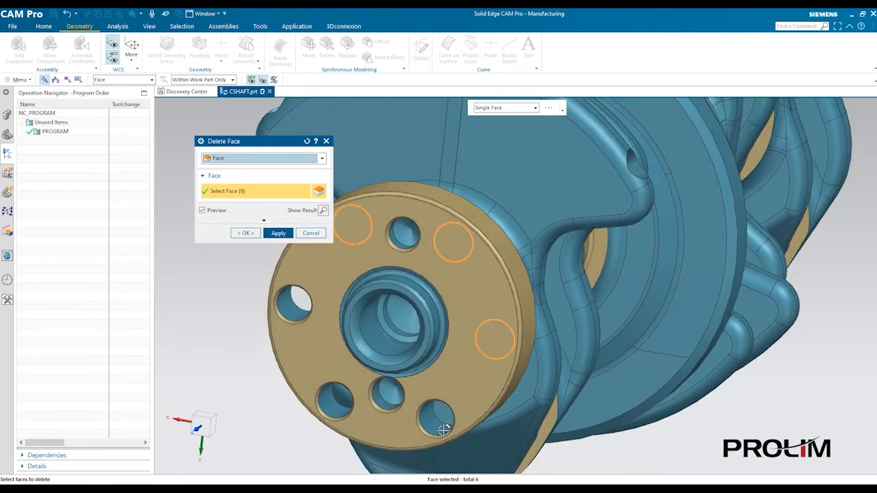
pyautogui.click(424, 429)
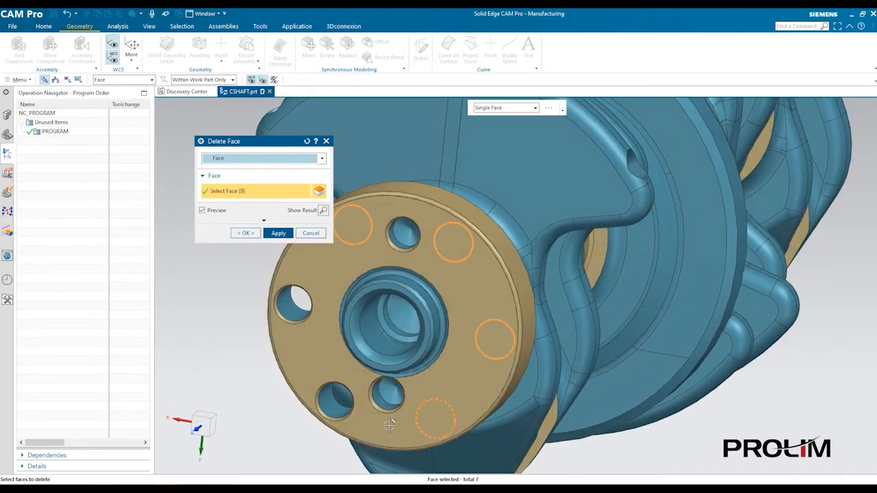
pyautogui.click(341, 398)
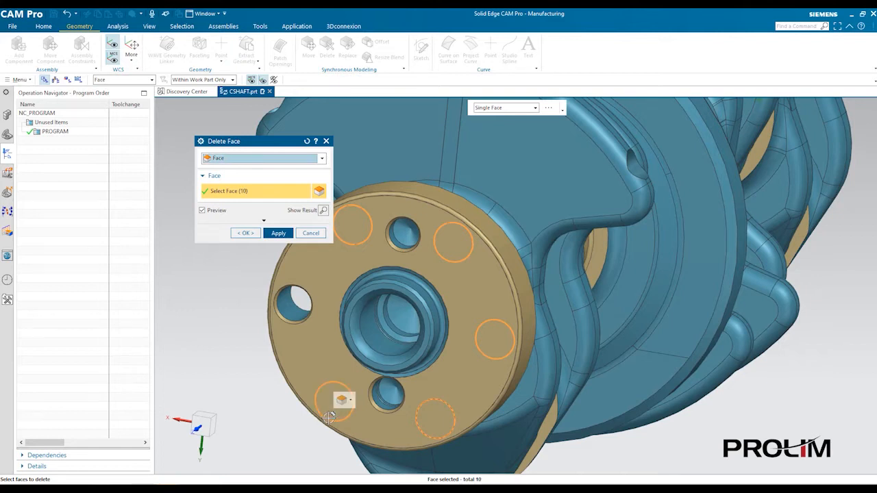
pyautogui.click(292, 302)
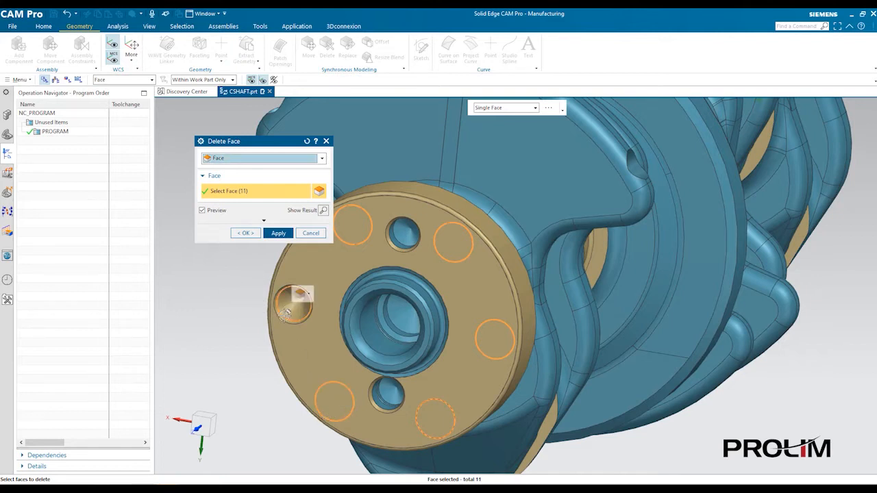
pyautogui.click(278, 233)
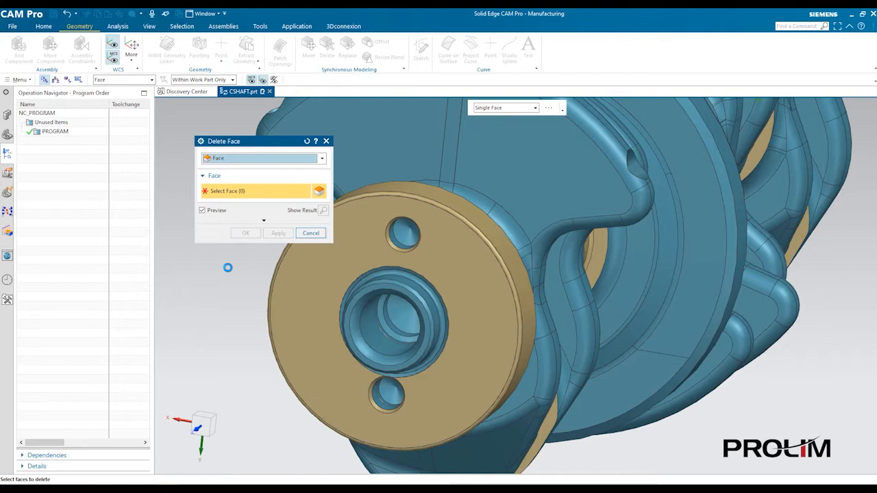
pyautogui.click(310, 232)
# Step: Save the simplified crankshaft part CSHAFT.prt
pyautogui.moveTo(247, 260); pyautogui.dragTo(223, 231, button='middle')
pyautogui.keyDown('shift'); pyautogui.moveTo(229, 279); pyautogui.dragTo(335, 237, button='middle'); pyautogui.keyUp('shift')
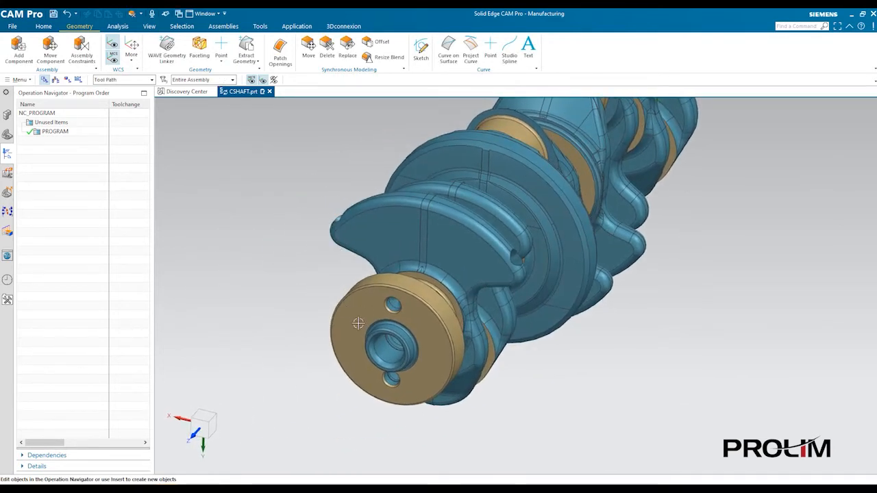
pyautogui.click(43, 26)
pyautogui.click(53, 15)
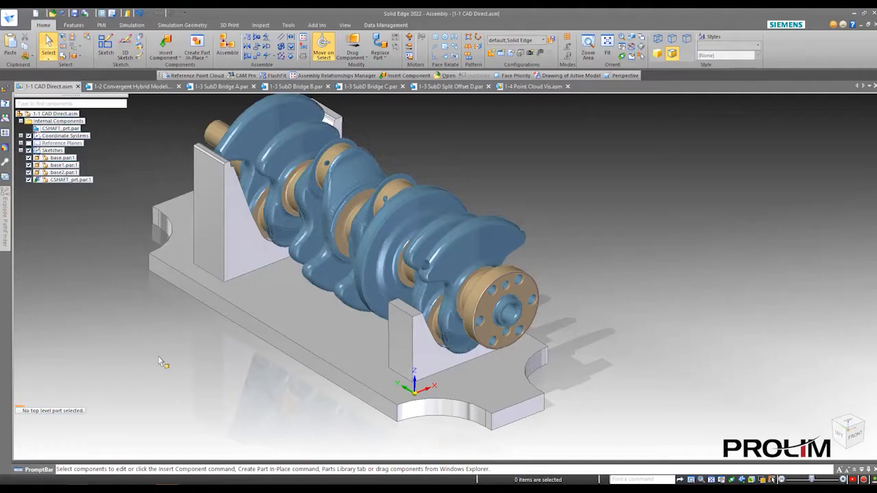
# Step: Switch to the Solid Edge assembly, update the CAD Direct geometry of CSHAFT_prt.par:1 and check its flange
pyautogui.scroll(-2, 282, 293)
pyautogui.keyDown('shift'); pyautogui.moveTo(380, 227); pyautogui.dragTo(406, 226, button='middle'); pyautogui.keyUp('shift')
pyautogui.moveTo(500, 236); pyautogui.dragTo(431, 246, button='middle')
pyautogui.keyDown('shift'); pyautogui.moveTo(401, 288); pyautogui.dragTo(447, 300, button='middle'); pyautogui.keyUp('shift')
pyautogui.scroll(2, 424, 281)
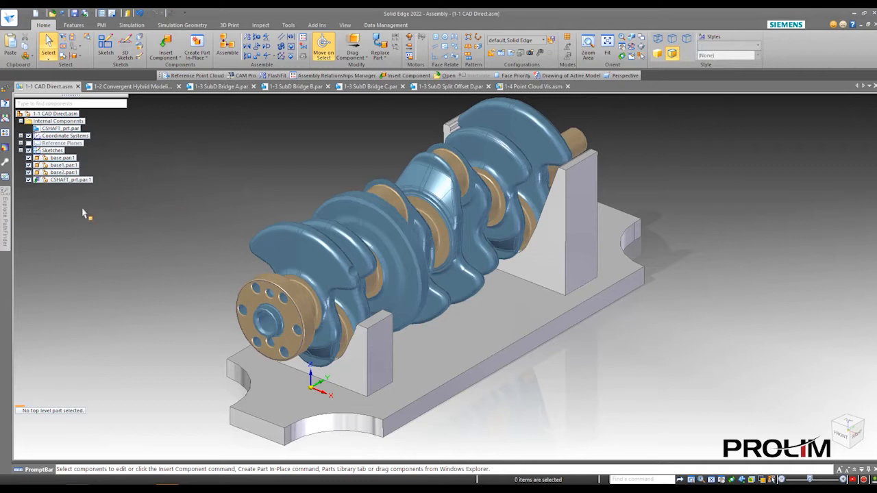
pyautogui.rightClick(67, 180)
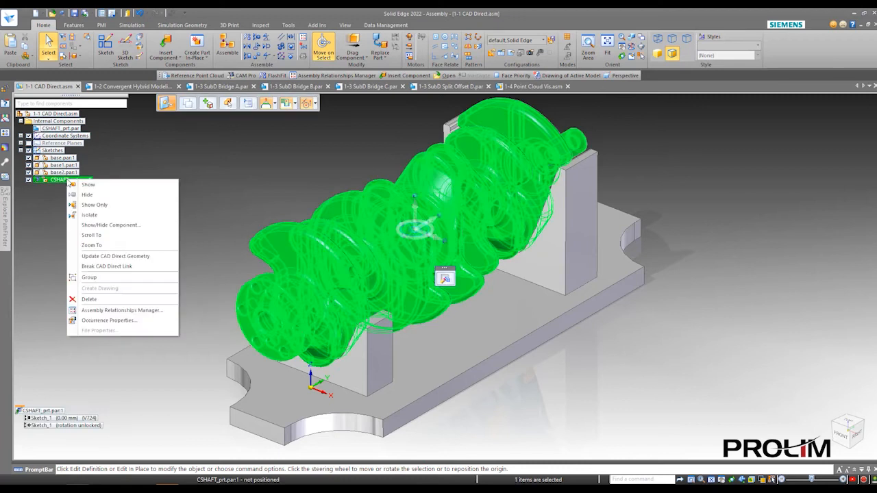
pyautogui.click(114, 257)
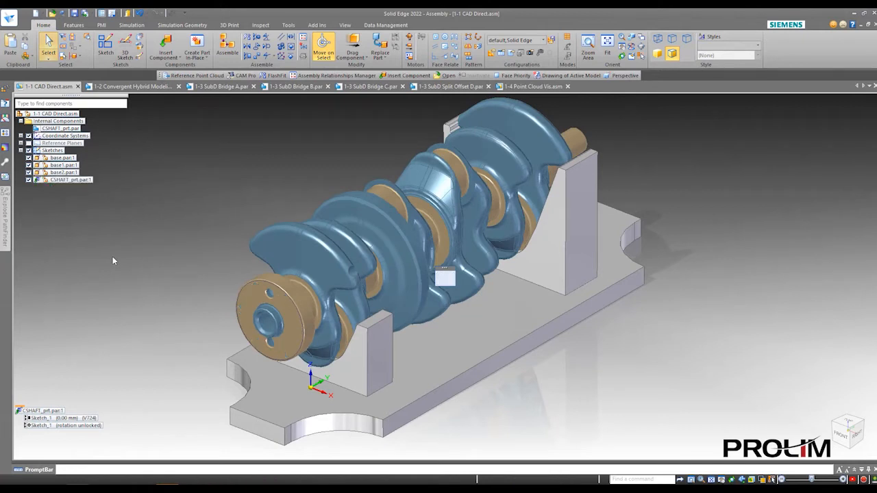
pyautogui.scroll(3, 291, 317)
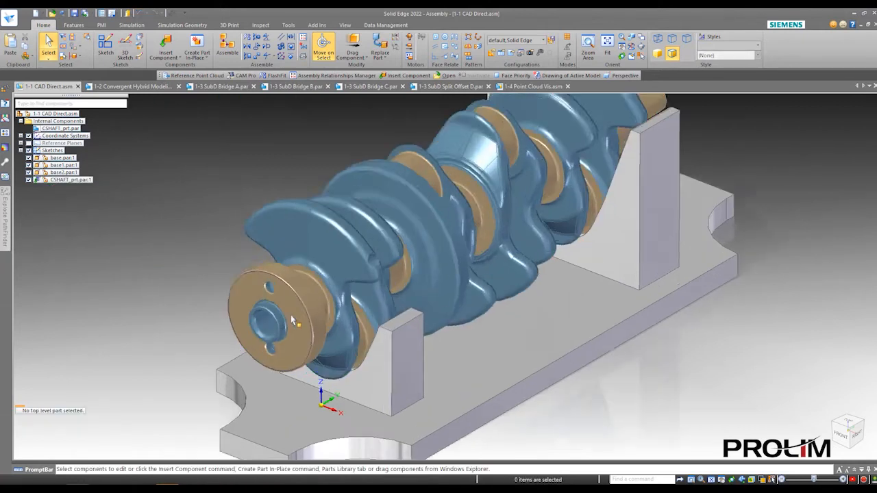
pyautogui.scroll(-3, 232, 306)
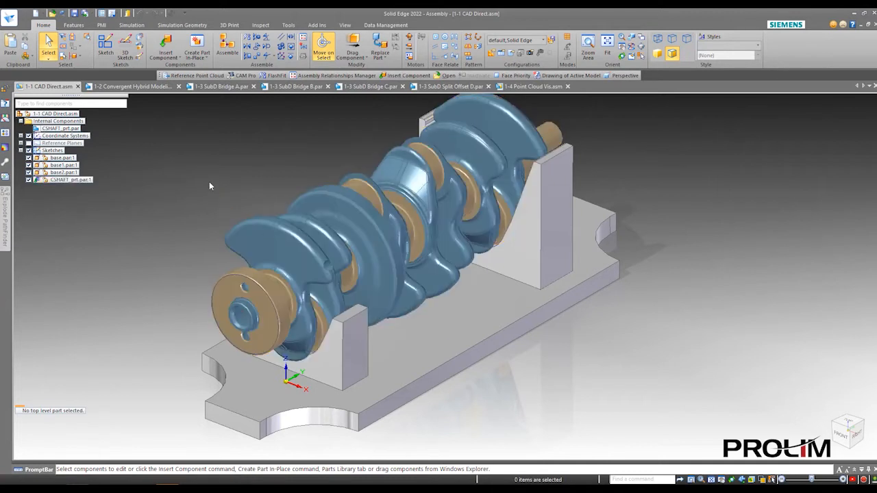
pyautogui.moveTo(209, 182); pyautogui.dragTo(204, 172, button='middle')
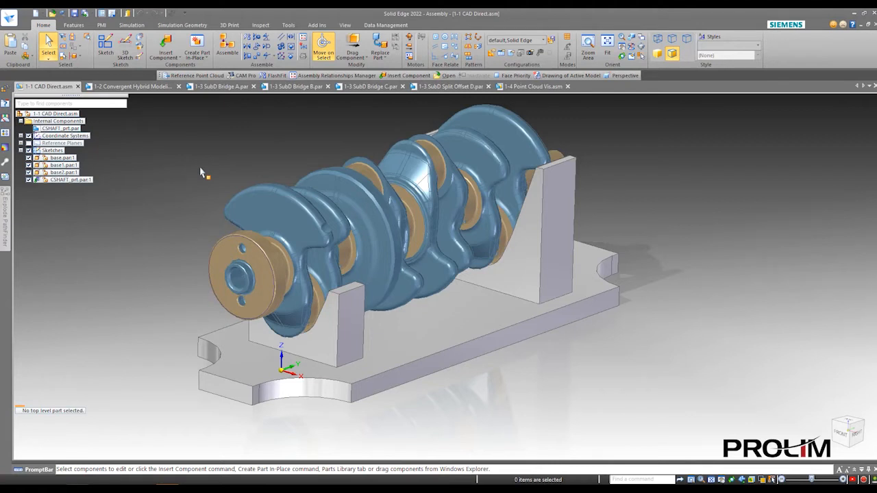
pyautogui.moveTo(201, 173)
pyautogui.mouseDown(button='middle')
pyautogui.moveTo(197, 185)
pyautogui.moveTo(200, 179)
pyautogui.mouseUp(button='middle')
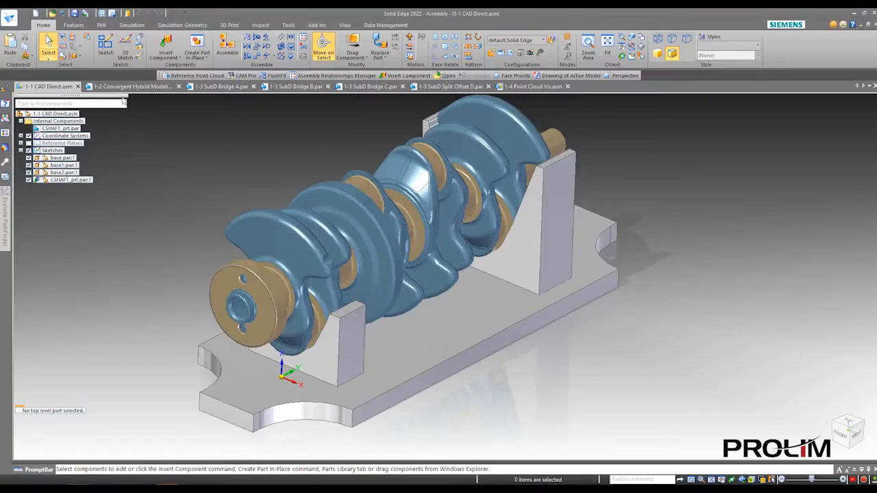
# Step: Switch to the 1-2 Convergent Hybrid Modeling part and check which mesh body its design bodies contain
pyautogui.click(125, 88)
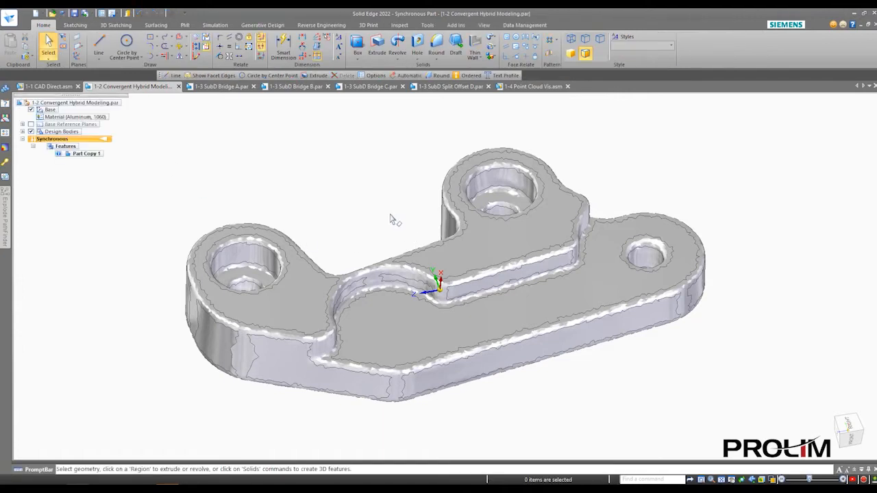
pyautogui.click(22, 132)
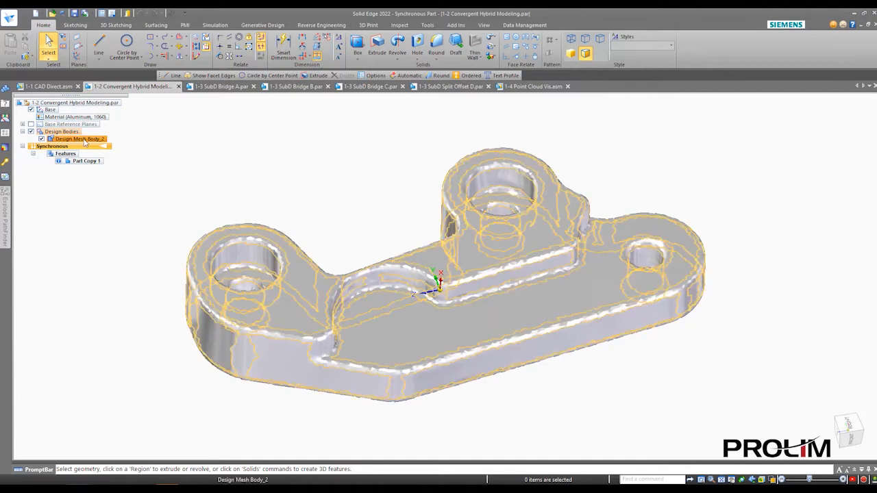
pyautogui.click(22, 131)
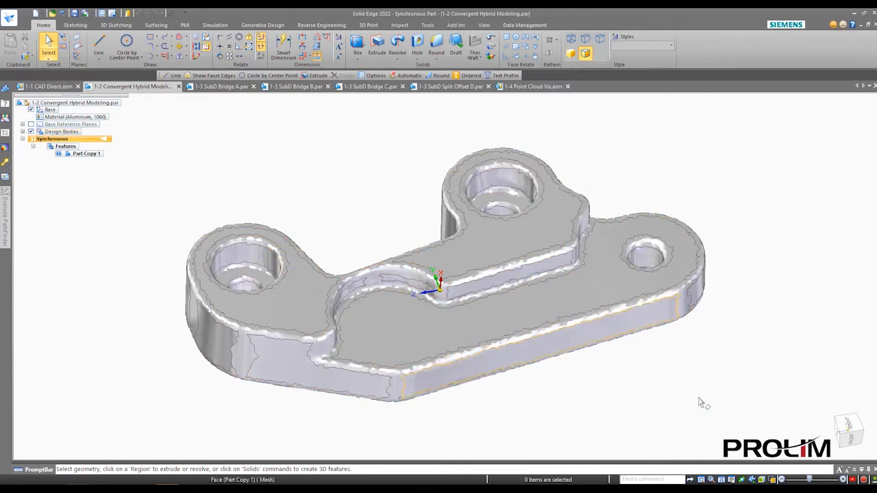
# Step: Display the bracket in the Wire Frame view style and examine its mesh facets and the reverse engineering commands
pyautogui.click(772, 481)
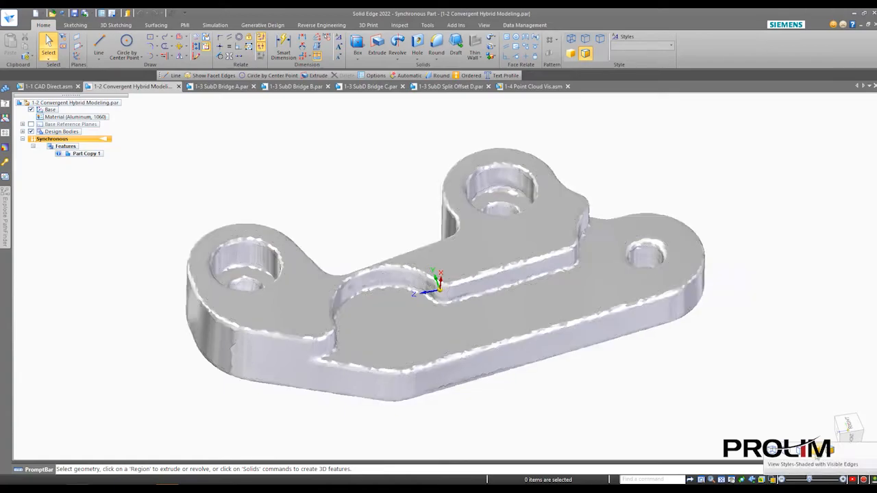
pyautogui.click(771, 459)
pyautogui.scroll(3, 406, 350)
pyautogui.moveTo(406, 351); pyautogui.dragTo(415, 330, button='middle')
pyautogui.scroll(-3, 415, 332)
pyautogui.scroll(3, 478, 291)
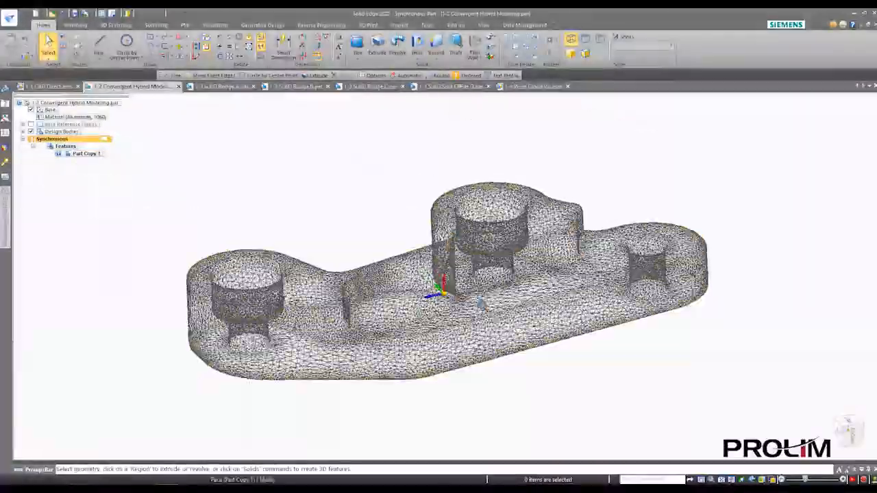
pyautogui.moveTo(480, 290)
pyautogui.mouseDown(button='middle')
pyautogui.moveTo(472, 304)
pyautogui.moveTo(478, 297)
pyautogui.mouseUp(button='middle')
pyautogui.click(322, 25)
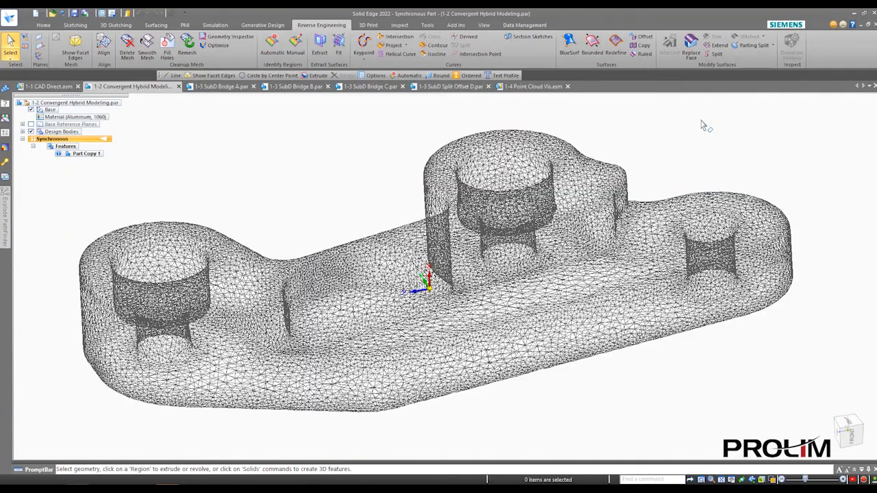
pyautogui.moveTo(705, 135)
pyautogui.mouseDown(button='middle')
pyautogui.moveTo(718, 141)
pyautogui.moveTo(701, 135)
pyautogui.moveTo(710, 132)
pyautogui.mouseUp(button='middle')
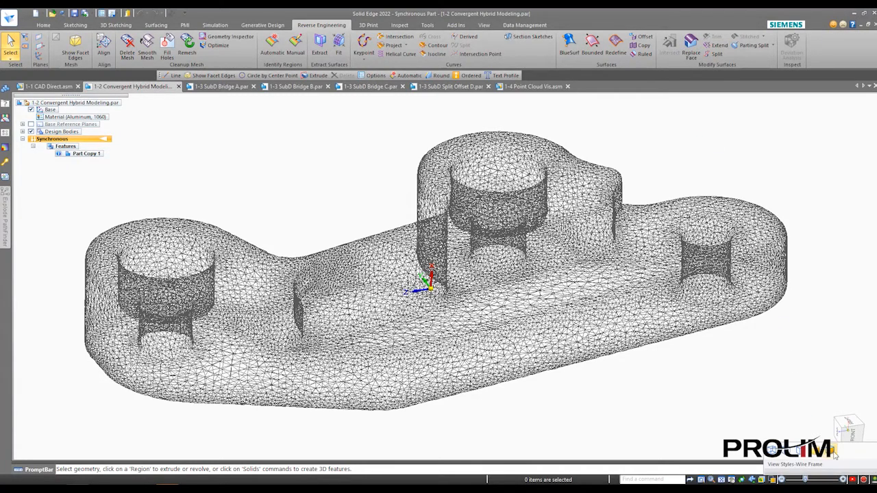
# Step: Set the bracket's view style to Shaded with Visible Edges and look over the mesh faces
pyautogui.click(834, 455)
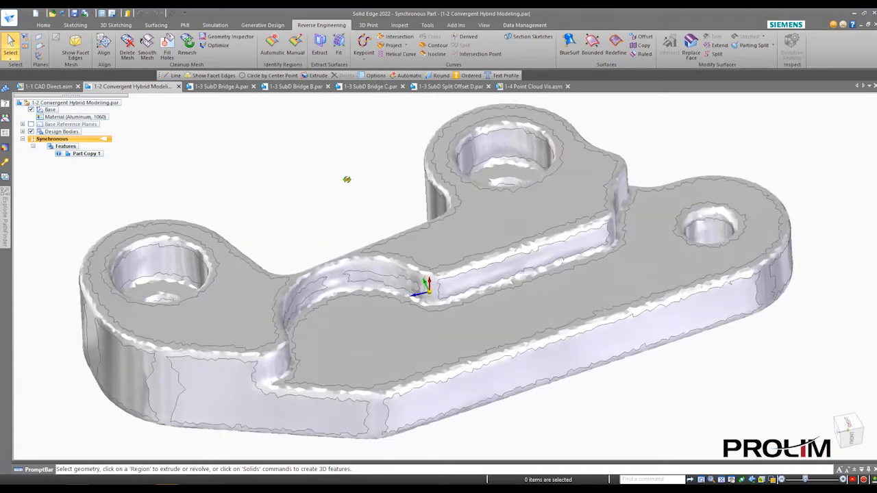
pyautogui.scroll(-3, 354, 167)
pyautogui.scroll(5, 345, 171)
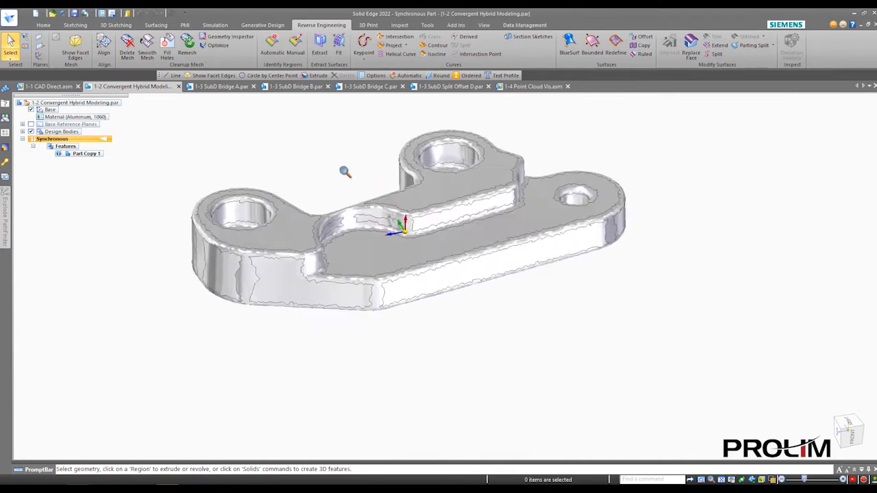
pyautogui.scroll(2, 319, 186)
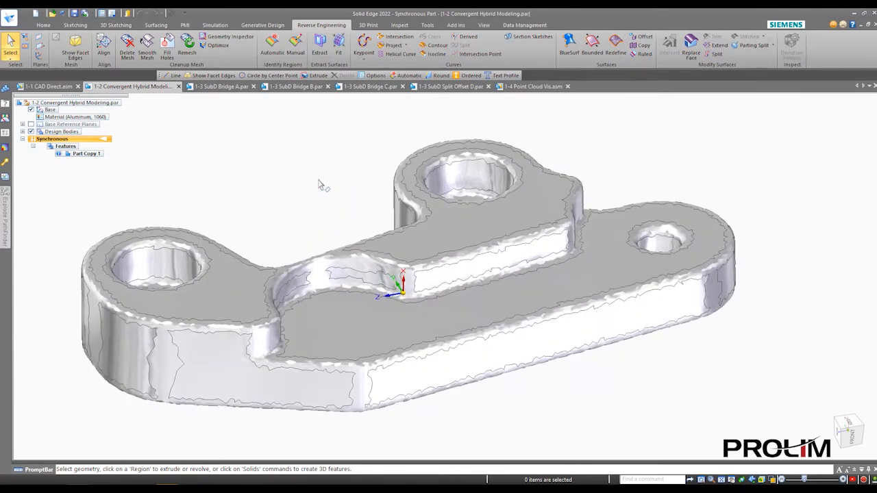
# Step: Sketch a circle about 10.7 mm in diameter on the bracket's lower flat mesh face, inside the curved recess
pyautogui.click(74, 26)
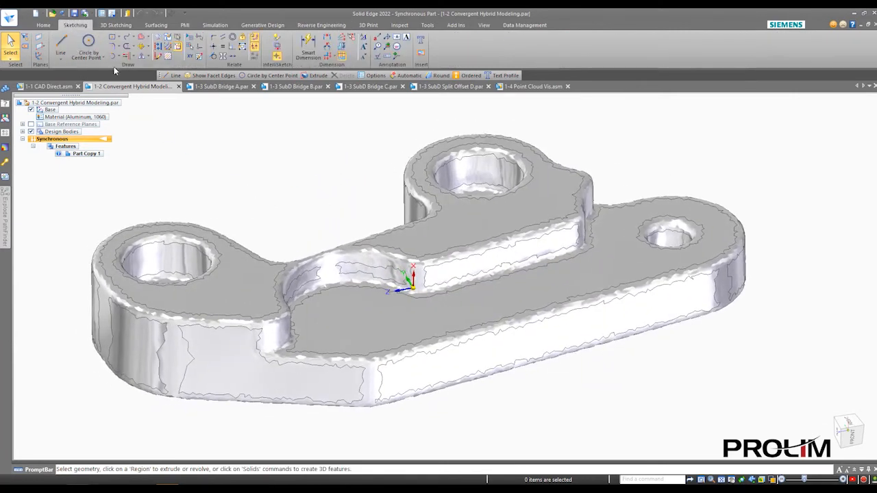
pyautogui.click(89, 44)
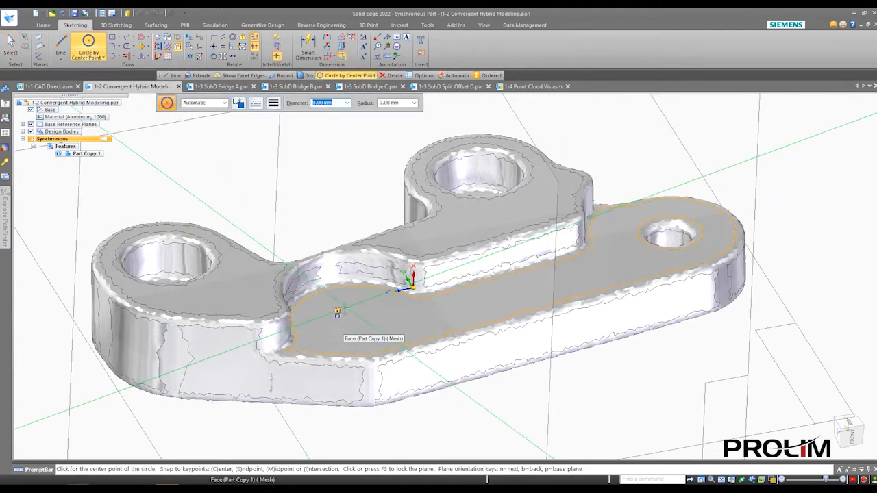
pyautogui.press('F3')
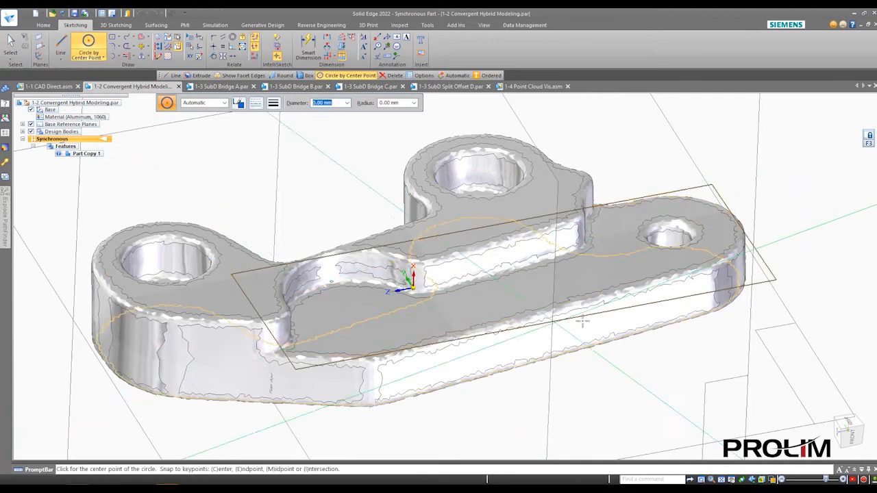
pyautogui.hotkey('ctrl', 'h')
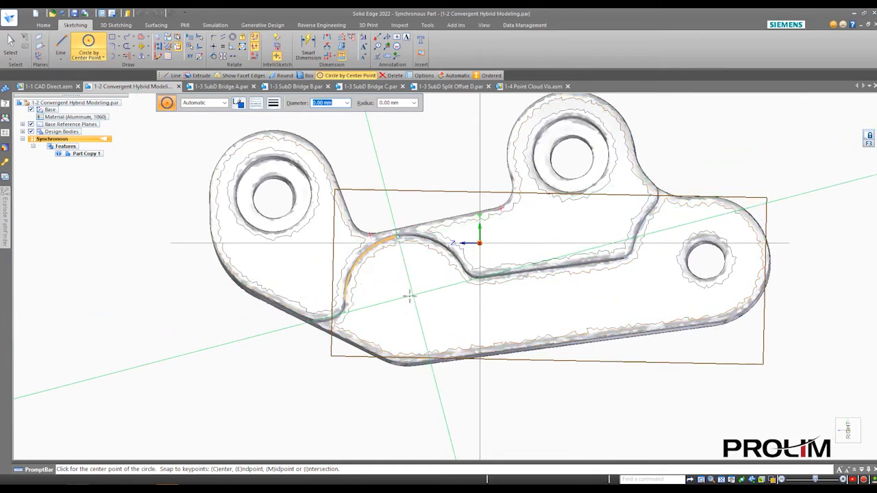
pyautogui.click(407, 296)
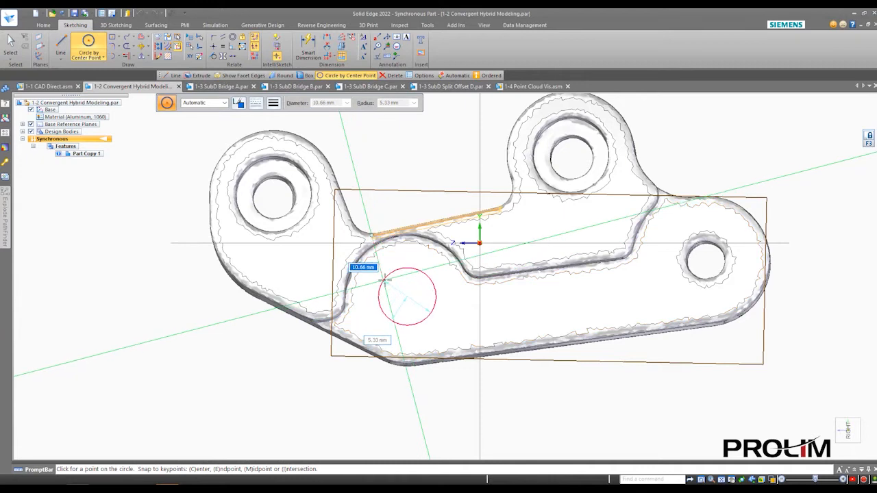
pyautogui.click(385, 278)
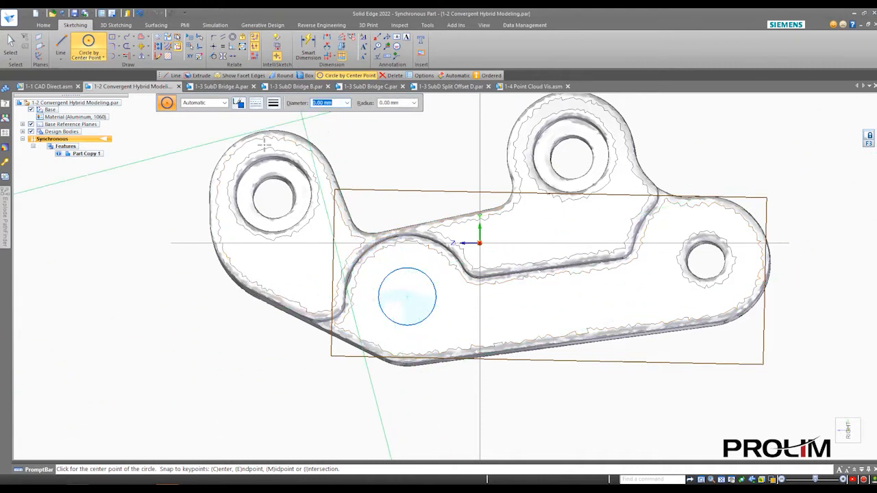
pyautogui.press('Escape')
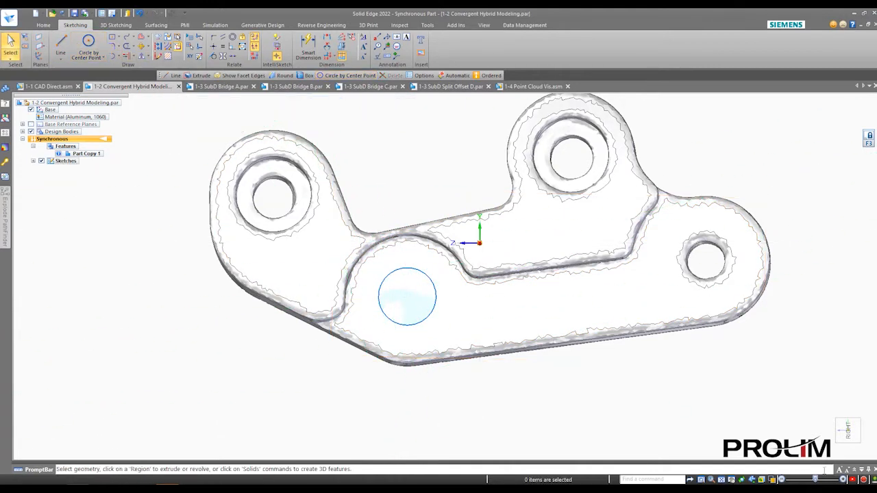
# Step: Extrude the circular sketch region symmetrically as a cut through the full thickness of the bracket
pyautogui.click(830, 452)
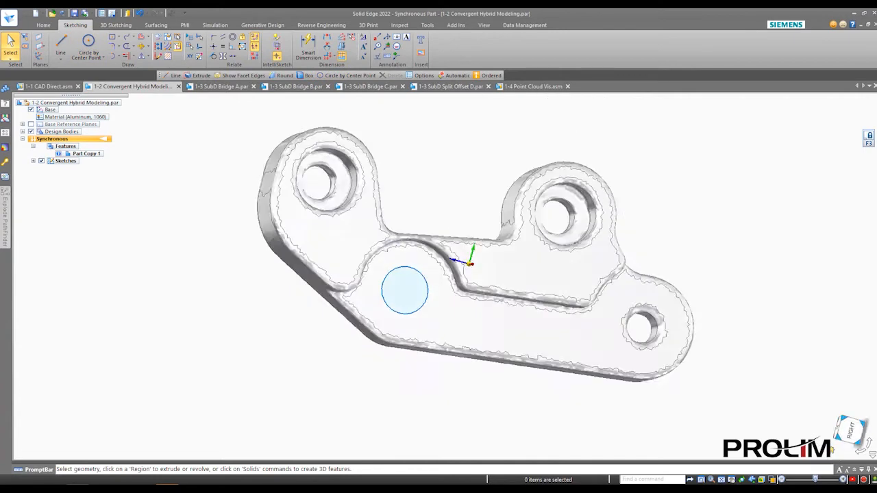
pyautogui.scroll(3, 419, 263)
pyautogui.moveTo(419, 263); pyautogui.dragTo(372, 186, button='middle')
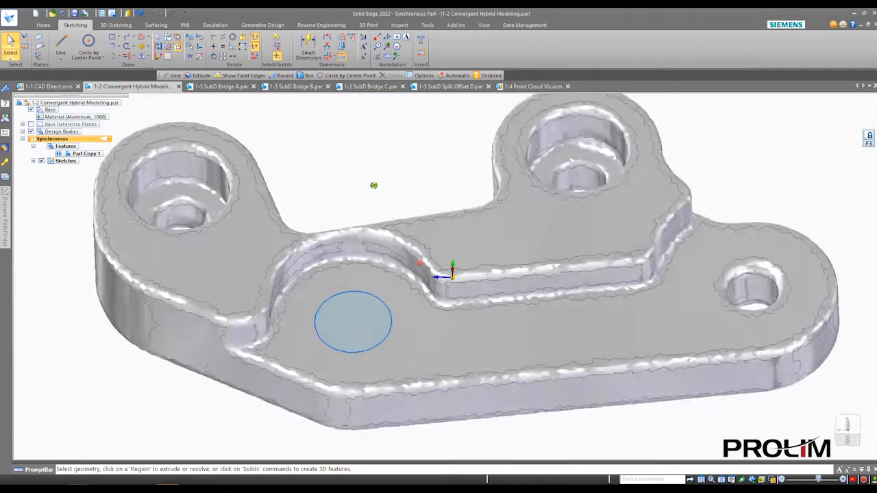
pyautogui.rightClick(350, 319)
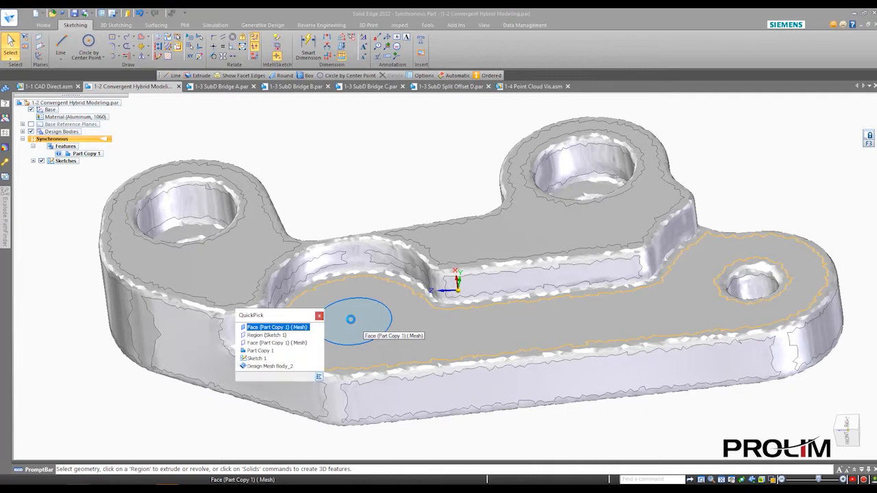
pyautogui.click(265, 335)
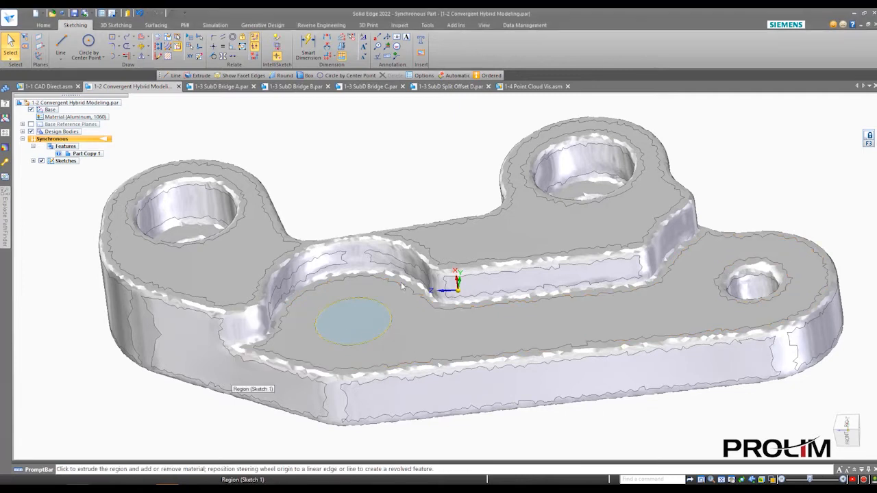
pyautogui.click(350, 313)
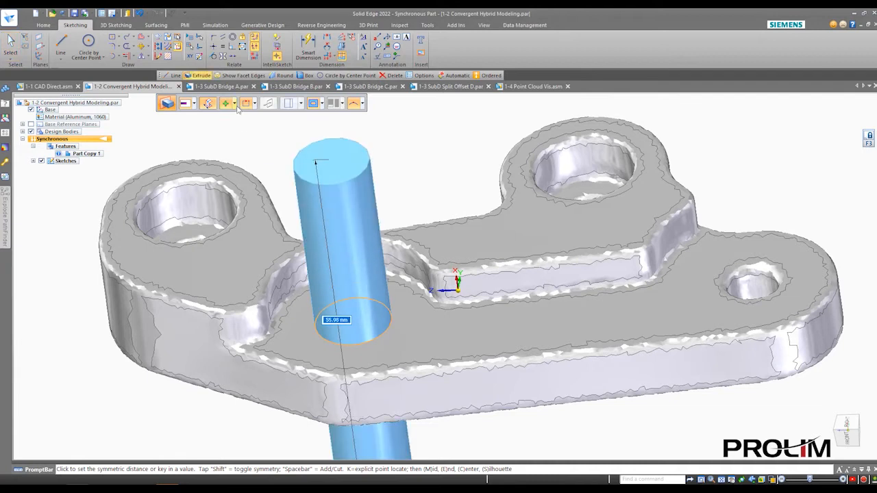
pyautogui.click(332, 197)
pyautogui.moveTo(338, 295); pyautogui.dragTo(366, 320, button='middle')
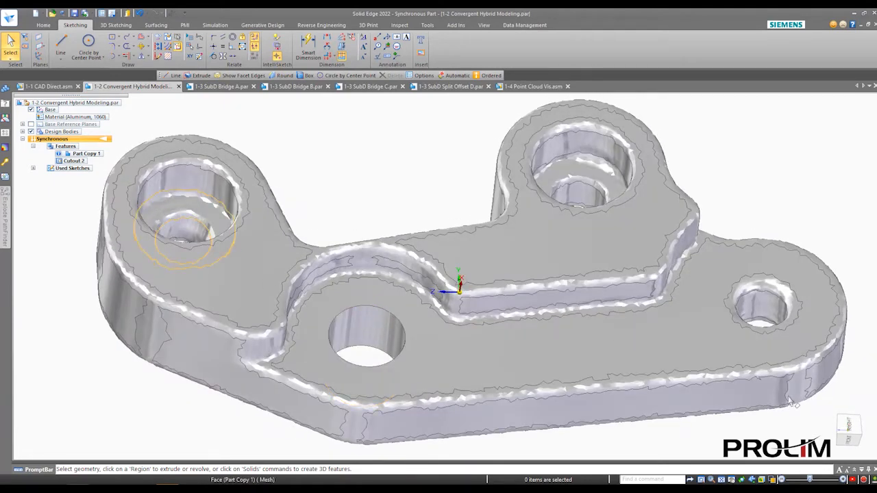
# Step: Examine the cut hole's circular edges in the Wire Frame view style and restore Shaded with Visible Edges
pyautogui.click(773, 480)
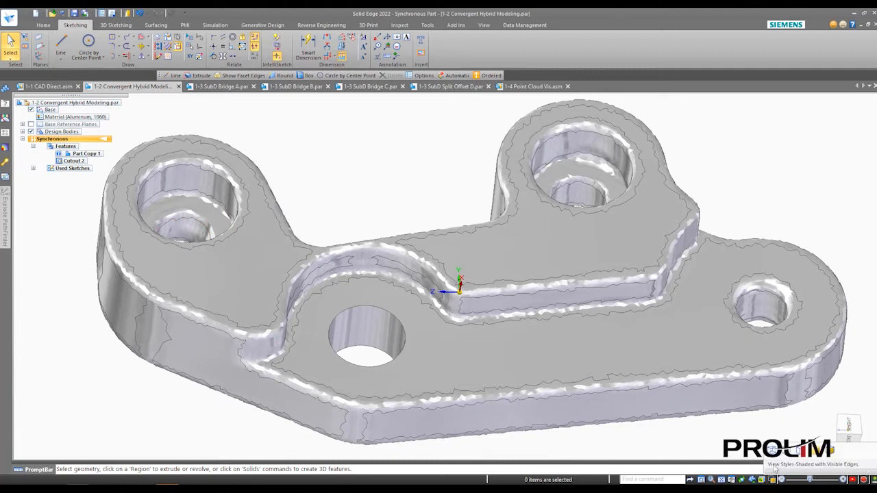
pyautogui.click(770, 446)
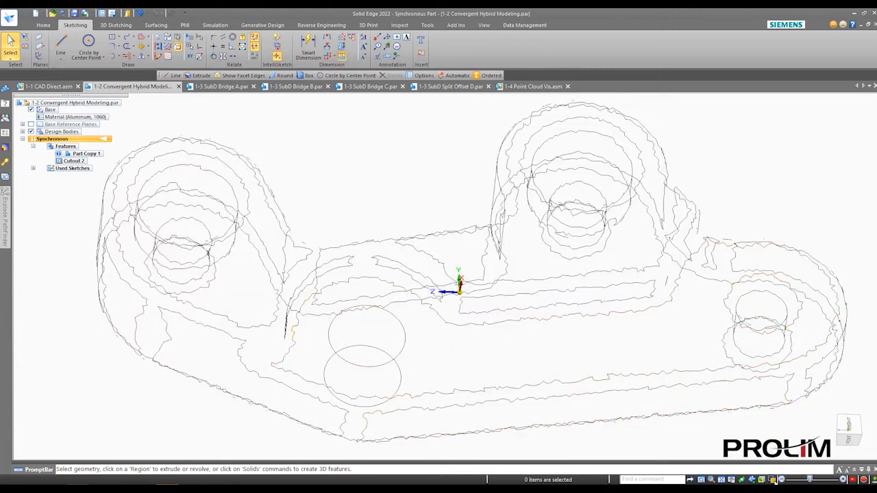
pyautogui.moveTo(540, 344); pyautogui.dragTo(524, 302, button='middle')
pyautogui.scroll(-2, 488, 334)
pyautogui.keyDown('shift'); pyautogui.moveTo(471, 363); pyautogui.dragTo(386, 305, button='middle'); pyautogui.keyUp('shift')
pyautogui.scroll(2, 463, 301)
pyautogui.scroll(3, 386, 317)
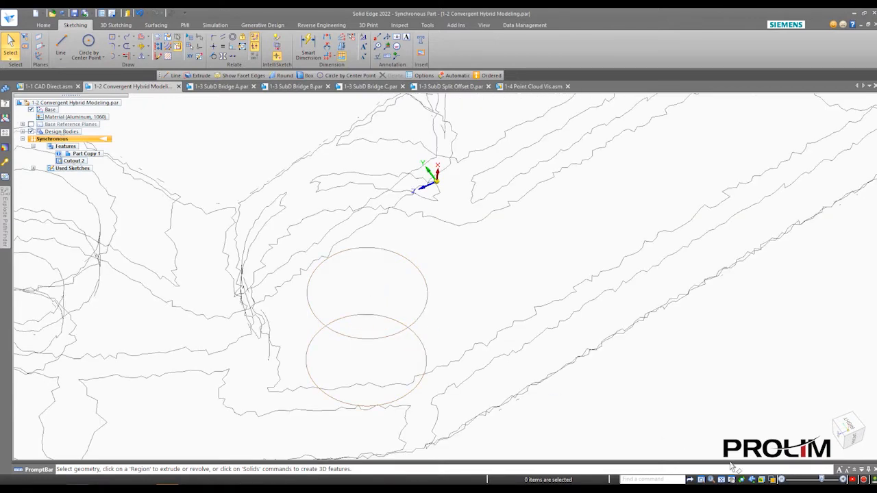
pyautogui.click(772, 480)
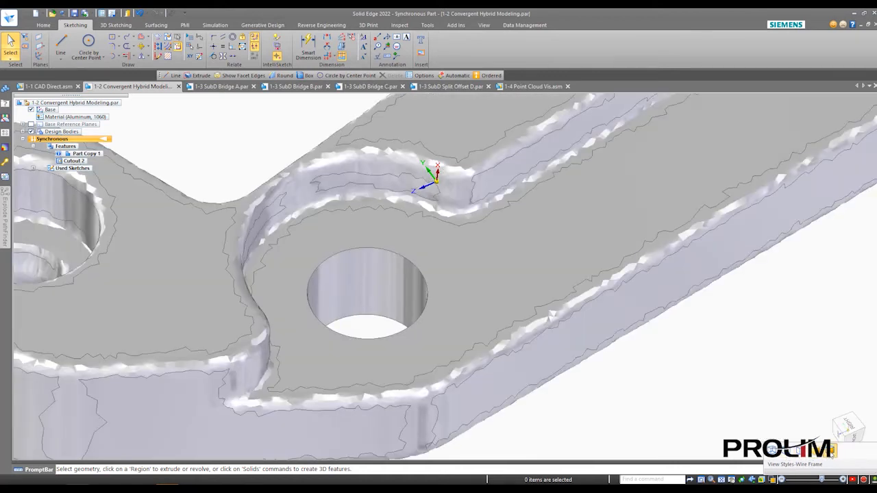
pyautogui.click(830, 452)
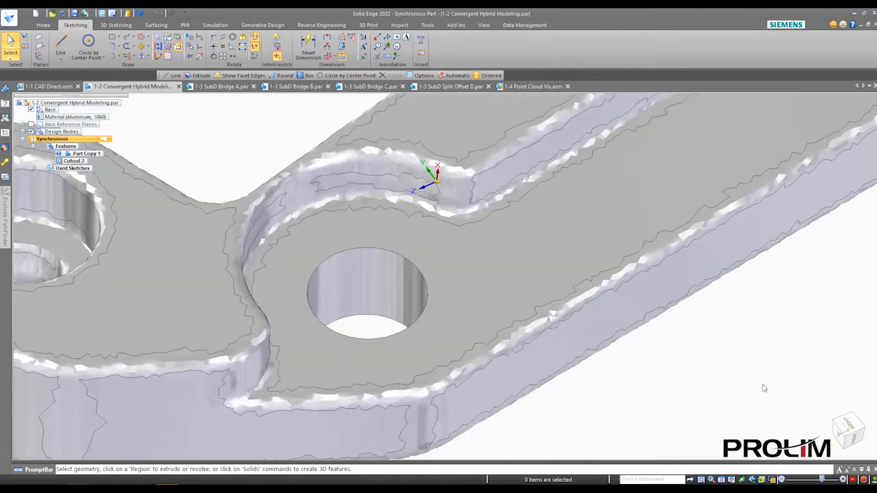
pyautogui.scroll(-2, 470, 274)
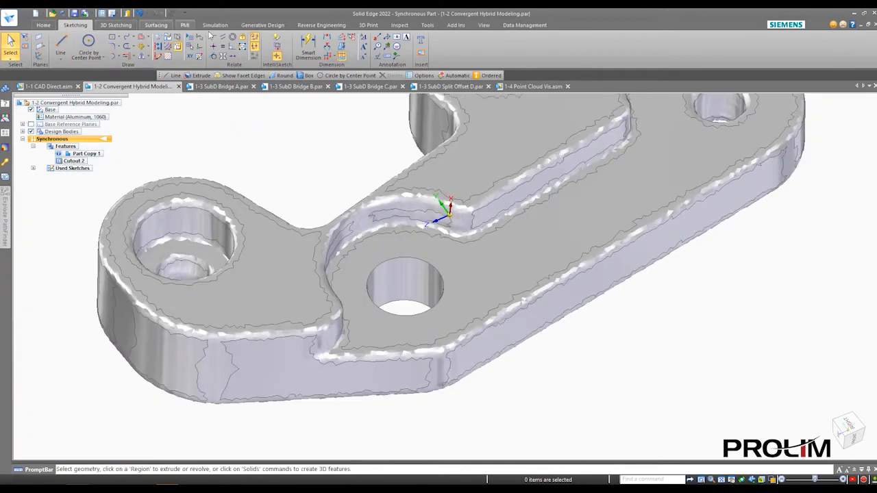
# Step: Turn on the display of facet edges and examine the mesh facets surrounding the new hole
pyautogui.click(262, 25)
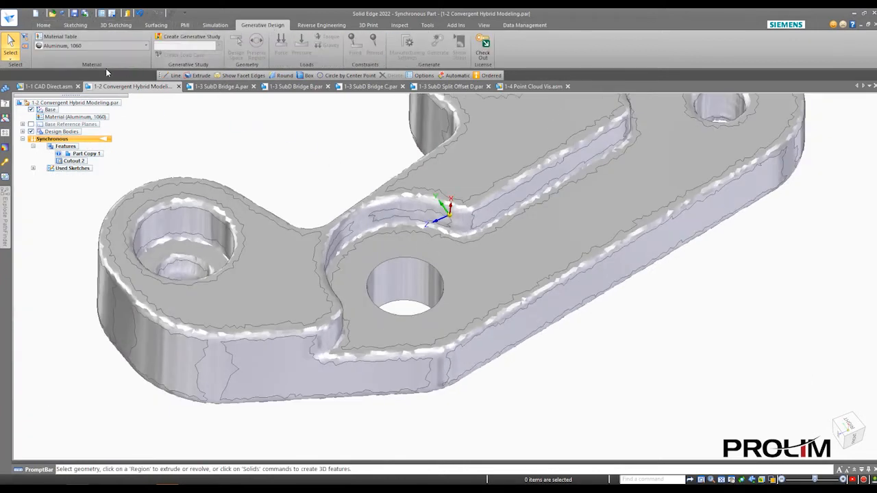
pyautogui.click(308, 26)
pyautogui.click(75, 44)
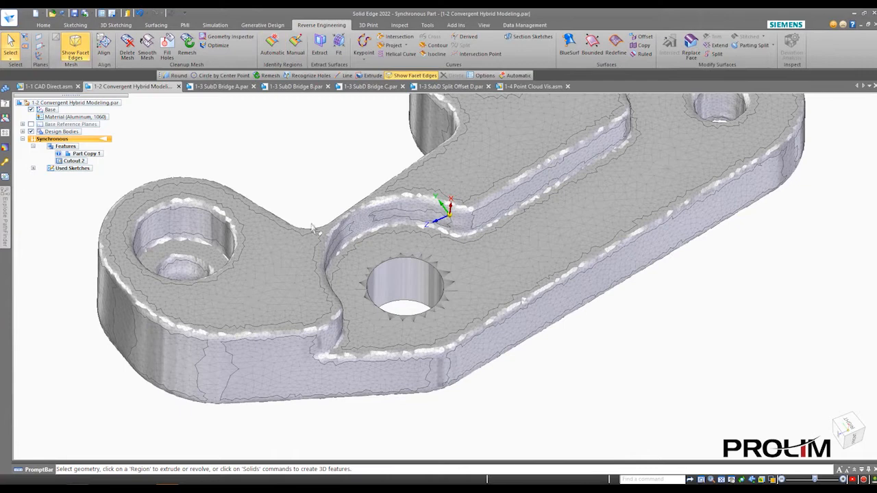
pyautogui.scroll(5, 320, 279)
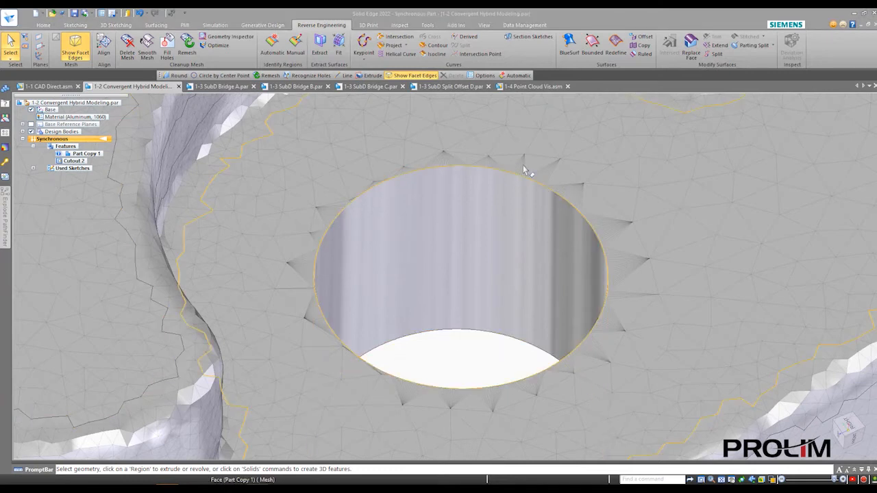
pyautogui.scroll(-1, 522, 166)
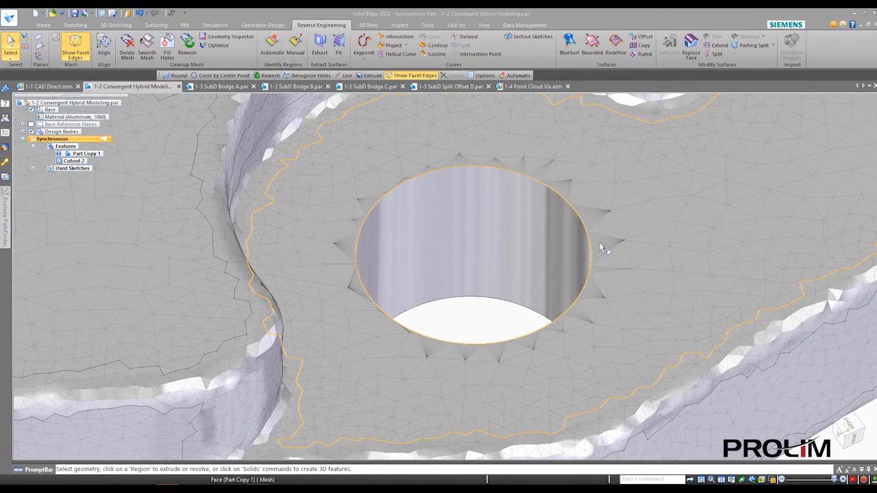
pyautogui.scroll(4, 601, 248)
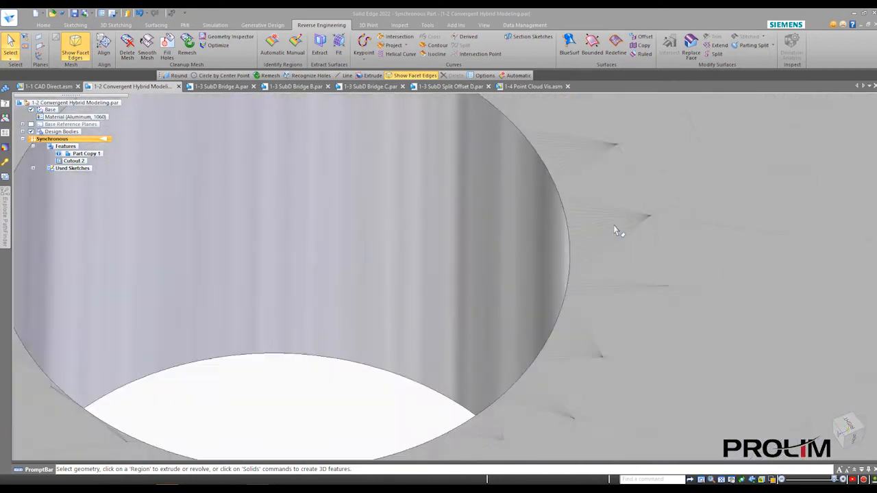
pyautogui.scroll(-3, 614, 230)
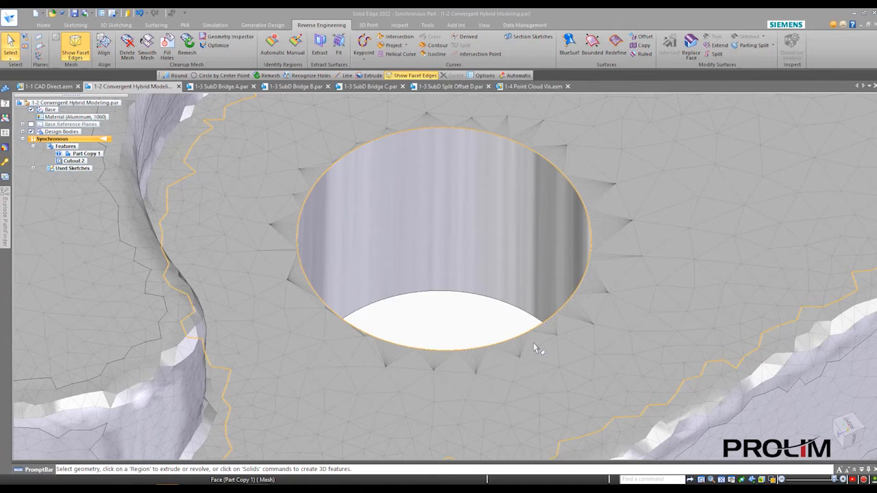
pyautogui.scroll(-5, 478, 286)
pyautogui.keyDown('shift'); pyautogui.moveTo(477, 268); pyautogui.dragTo(366, 283, button='middle'); pyautogui.keyUp('shift')
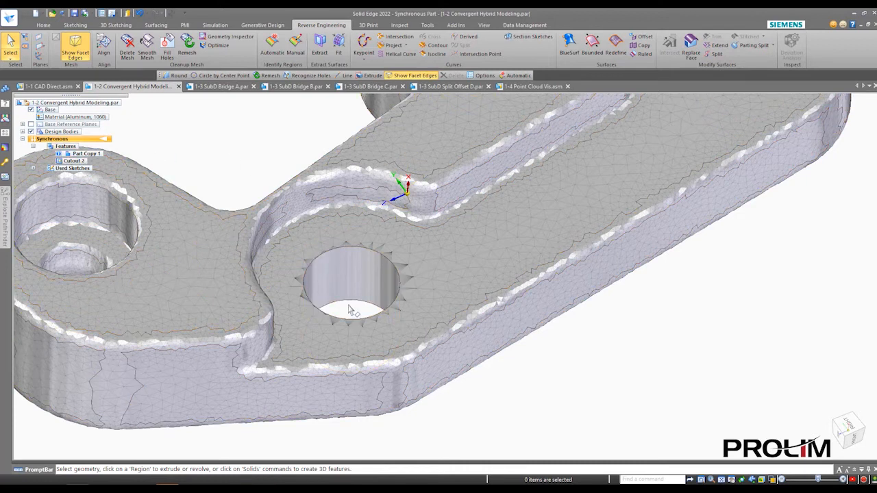
# Step: Set the diameter of the cut hole's cylindrical face to 8 mm
pyautogui.click(362, 279)
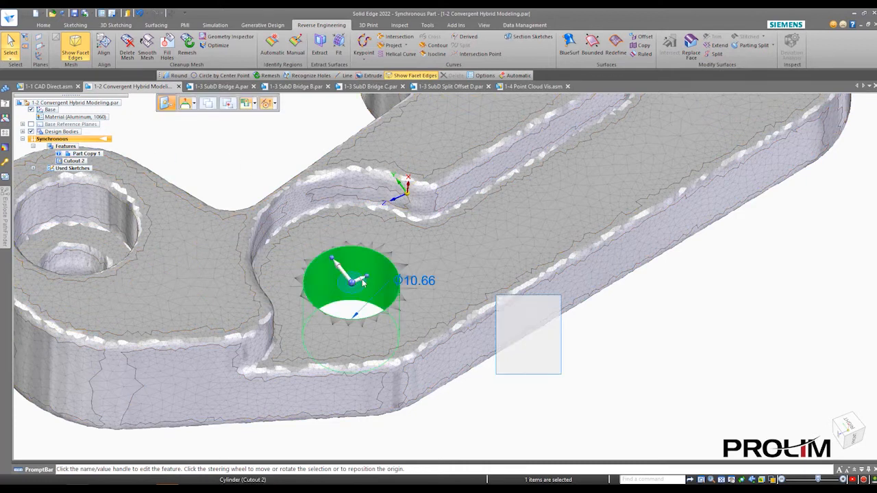
pyautogui.click(415, 286)
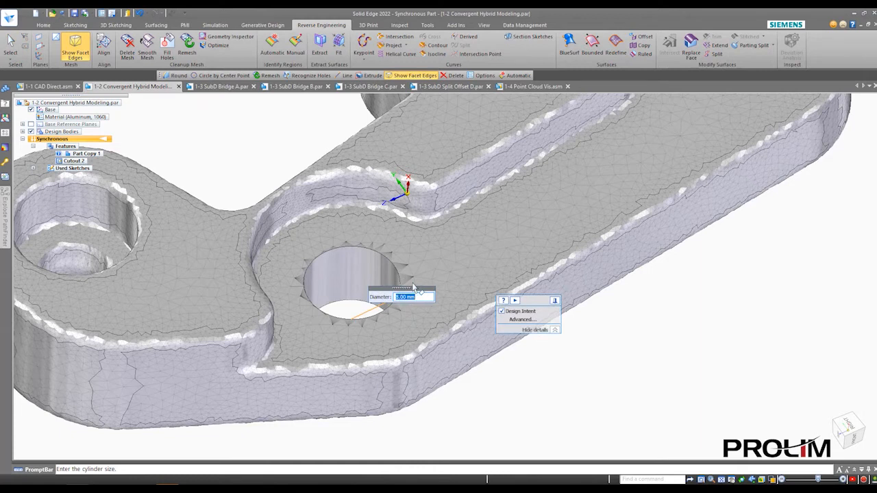
pyautogui.press('Return')
pyautogui.click(511, 432)
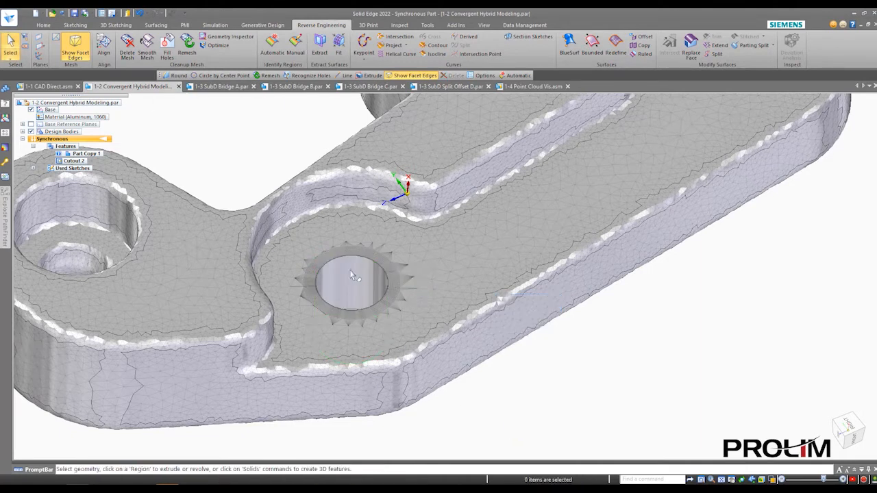
# Step: Enlarge the hole's diameter beyond its originally sketched size and check the mesh facets around its edge
pyautogui.scroll(-5, 351, 275)
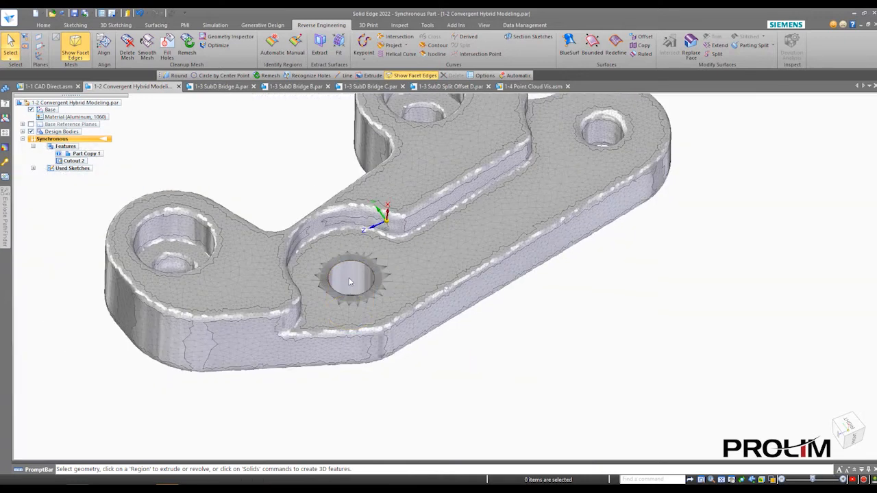
pyautogui.click(350, 281)
pyautogui.click(410, 258)
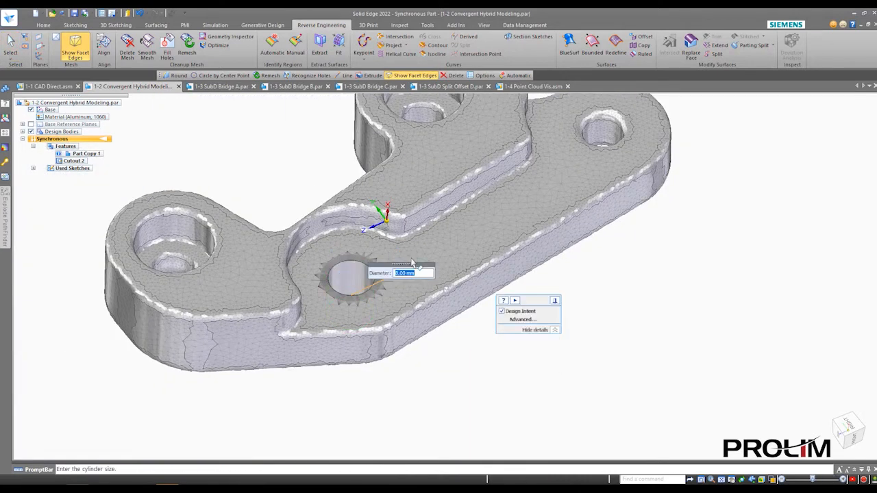
pyautogui.press('Return')
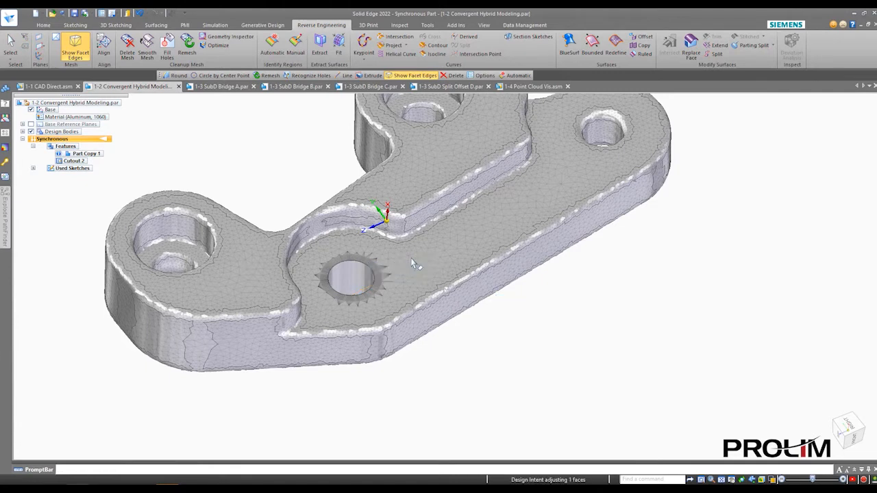
pyautogui.click(471, 396)
pyautogui.scroll(2, 405, 323)
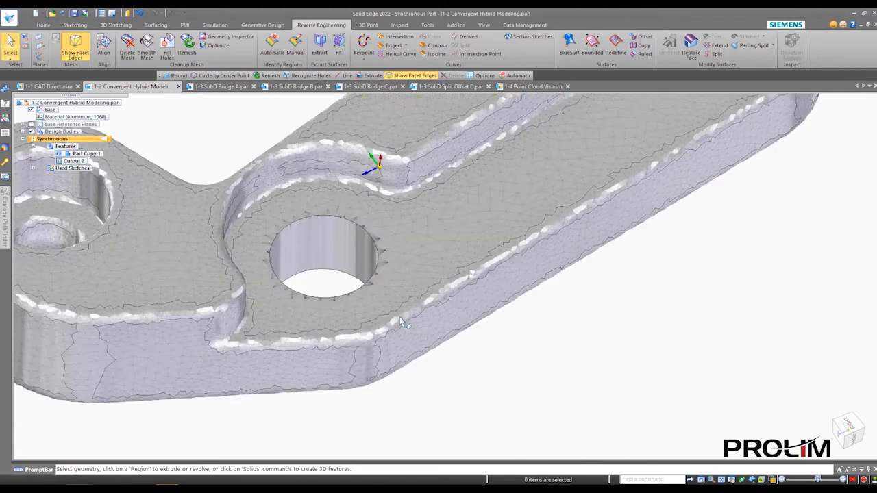
pyautogui.scroll(-2, 384, 314)
pyautogui.scroll(3, 383, 260)
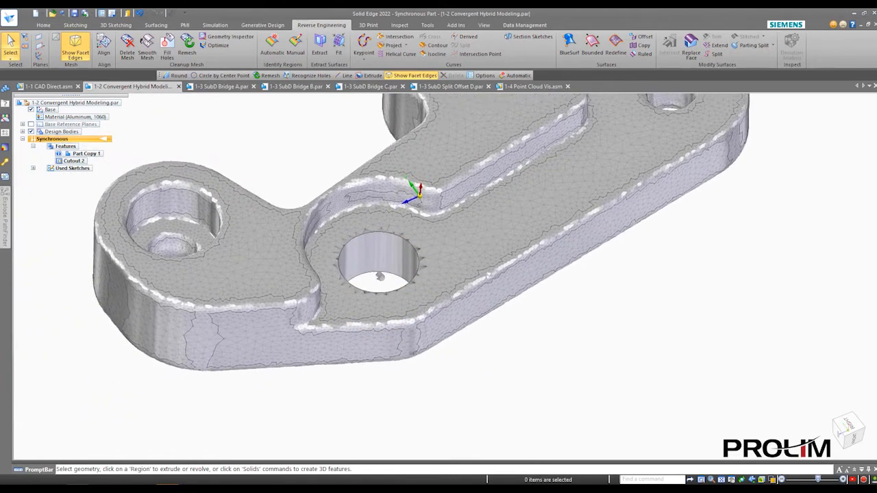
pyautogui.scroll(2, 384, 260)
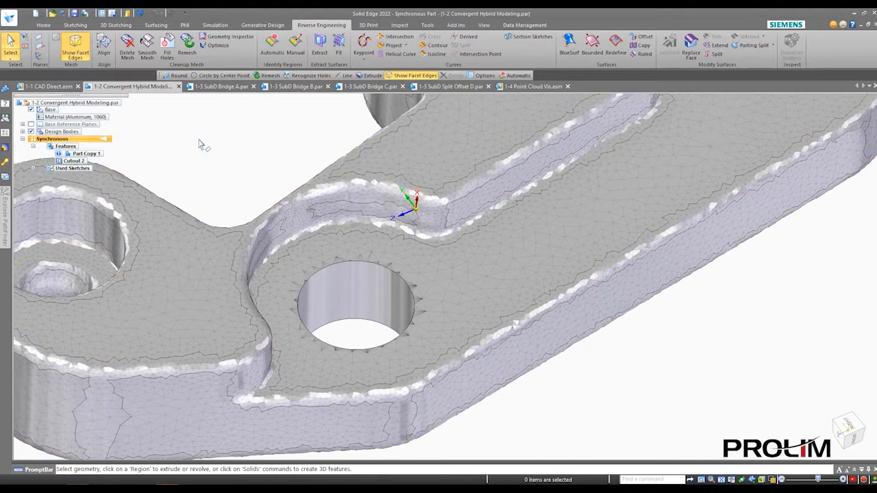
# Step: Round the cut hole's upper circular edge with a 1.5 mm radius
pyautogui.rightClick(263, 138)
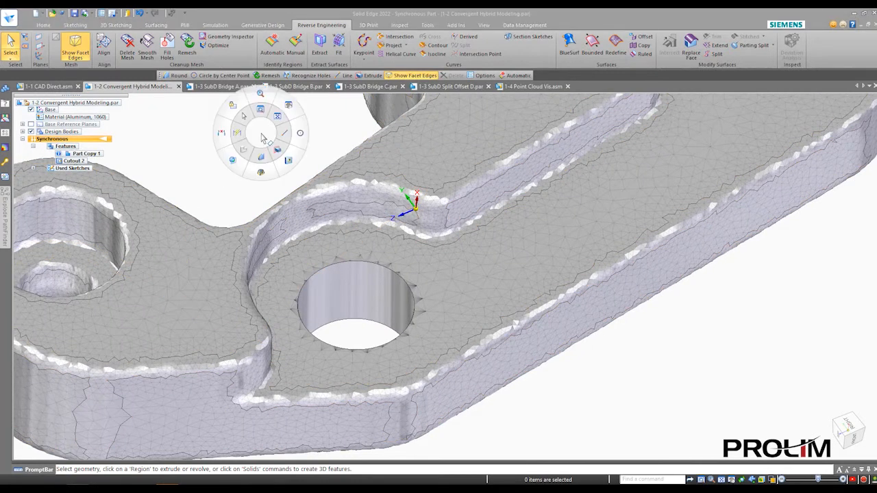
pyautogui.click(263, 137)
pyautogui.rightClick(262, 137)
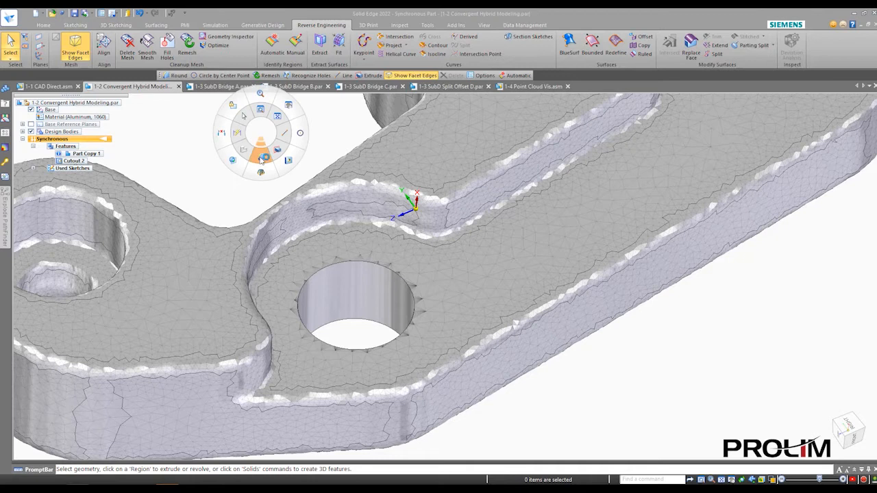
pyautogui.click(264, 160)
pyautogui.click(338, 263)
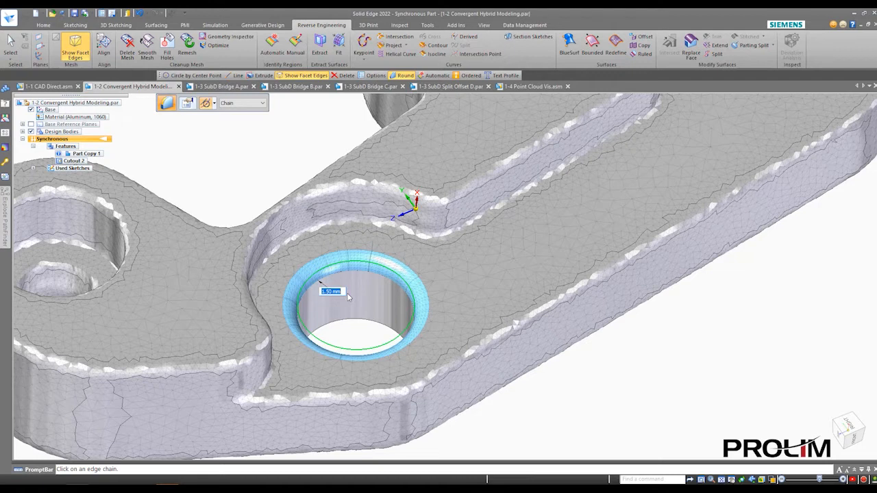
pyautogui.rightClick(292, 180)
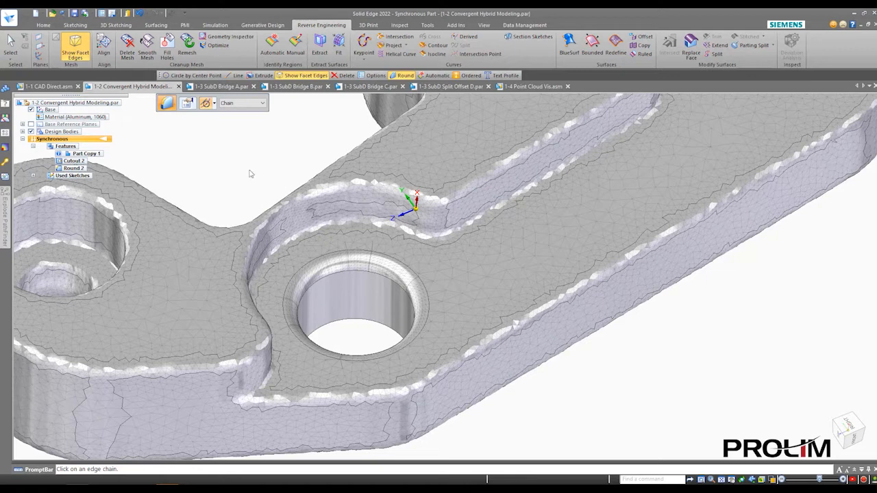
pyautogui.click(11, 46)
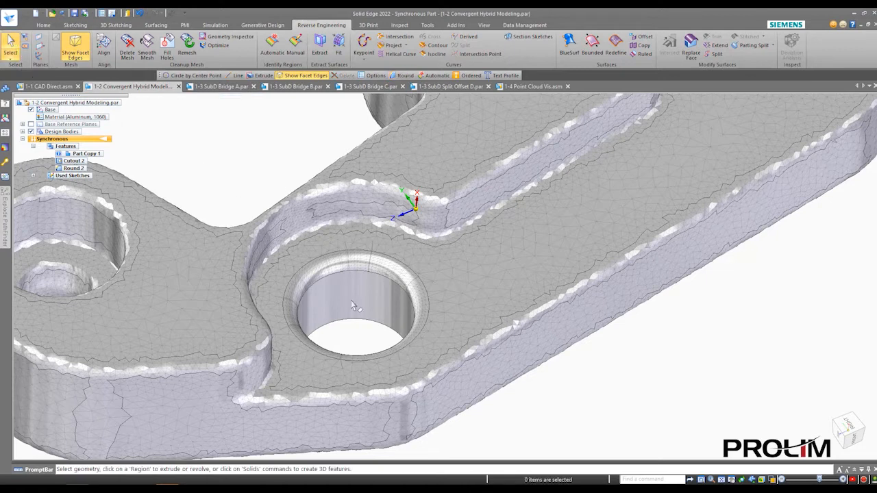
# Step: Examine the mesh facets on the hole's rounded upper edge and along its boundary with the surrounding face
pyautogui.scroll(3, 351, 304)
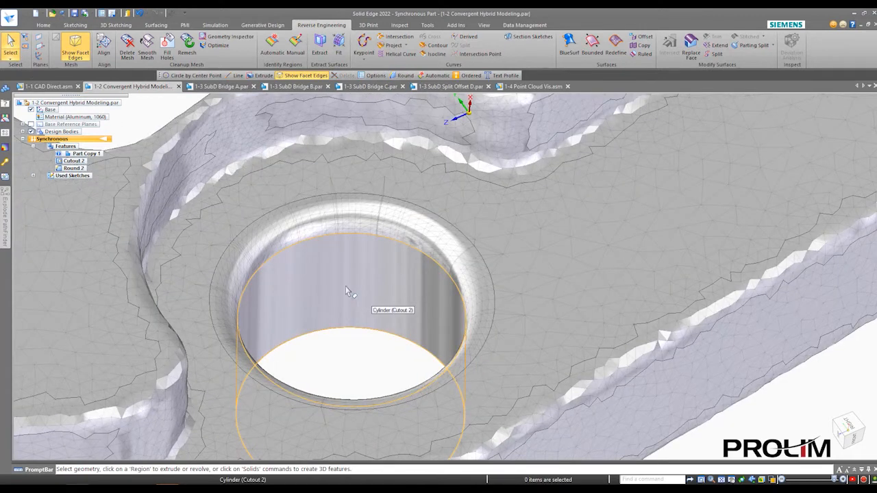
pyautogui.scroll(-1, 358, 290)
pyautogui.scroll(2, 360, 290)
pyautogui.keyDown('shift'); pyautogui.moveTo(330, 271); pyautogui.dragTo(415, 285, button='middle'); pyautogui.keyUp('shift')
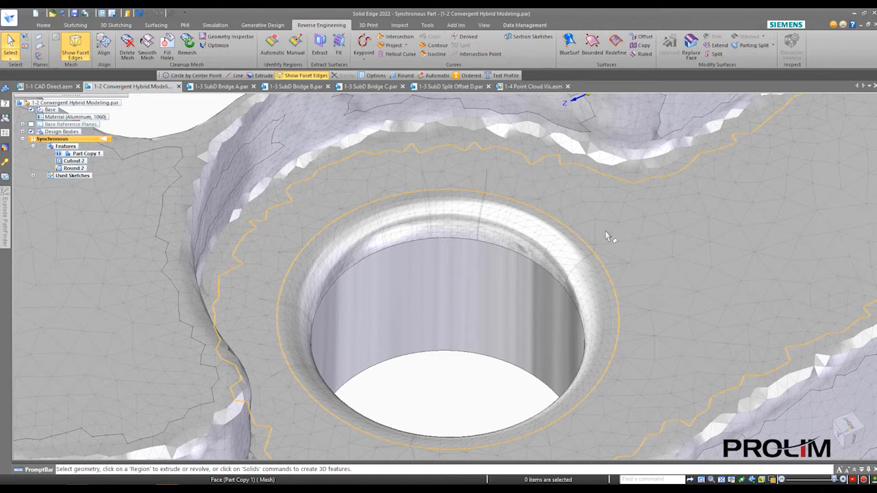
pyautogui.scroll(5, 548, 226)
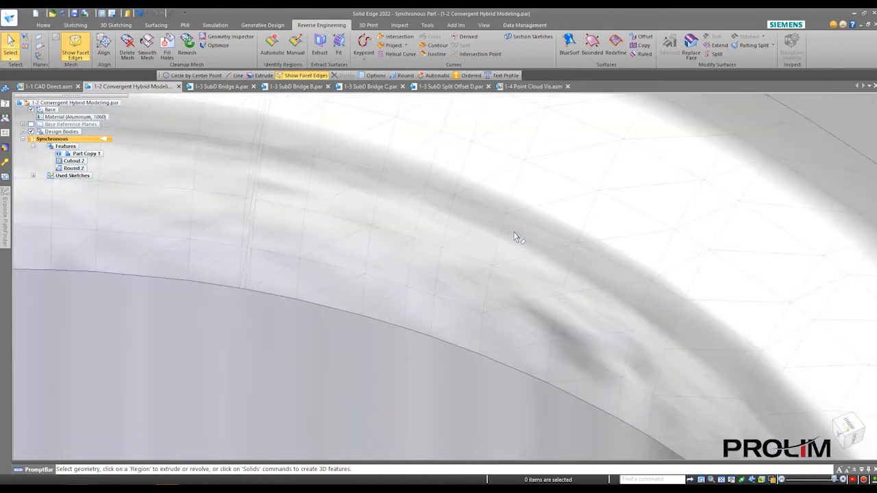
pyautogui.scroll(-5, 516, 237)
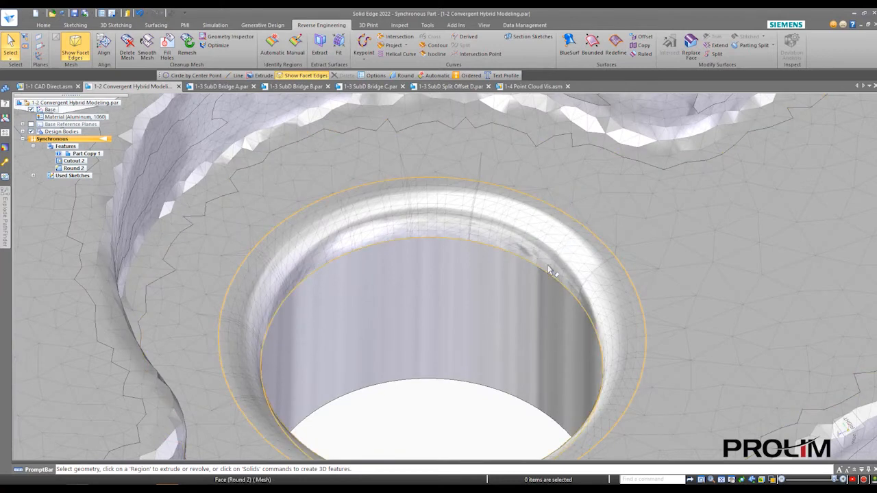
pyautogui.scroll(-2, 526, 327)
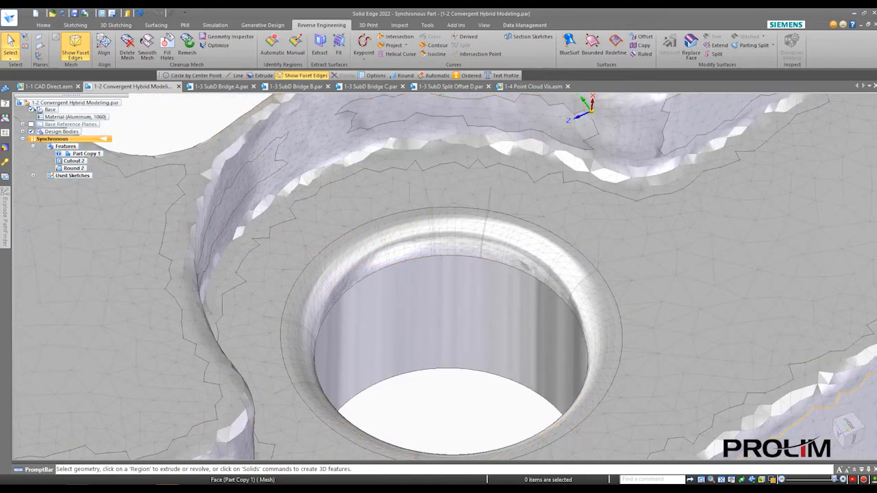
# Step: Examine the rounded hole's facets from several angles in the Wire Frame view style, and restore the shaded style with visible edges
pyautogui.click(772, 450)
pyautogui.scroll(-2, 491, 274)
pyautogui.moveTo(481, 297)
pyautogui.mouseDown(button='middle')
pyautogui.moveTo(478, 273)
pyautogui.moveTo(552, 251)
pyautogui.mouseUp(button='middle')
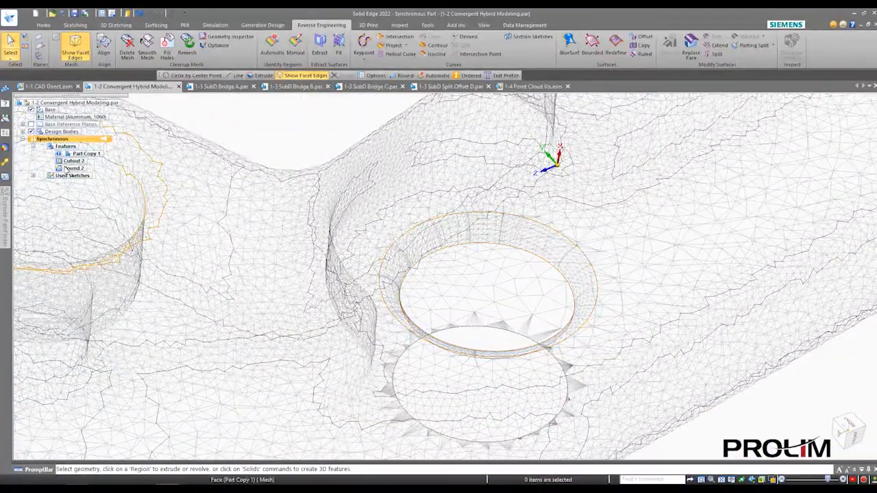
pyautogui.scroll(5, 515, 277)
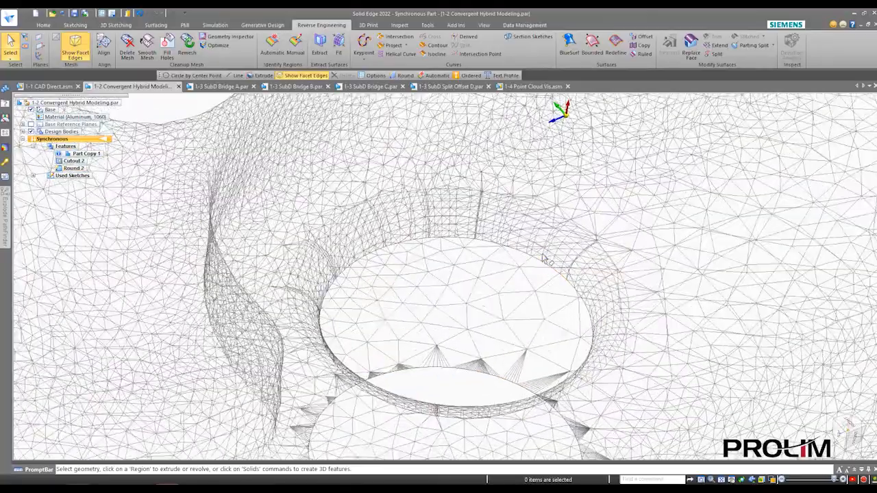
pyautogui.scroll(-5, 548, 234)
pyautogui.moveTo(528, 267); pyautogui.dragTo(491, 348, button='middle')
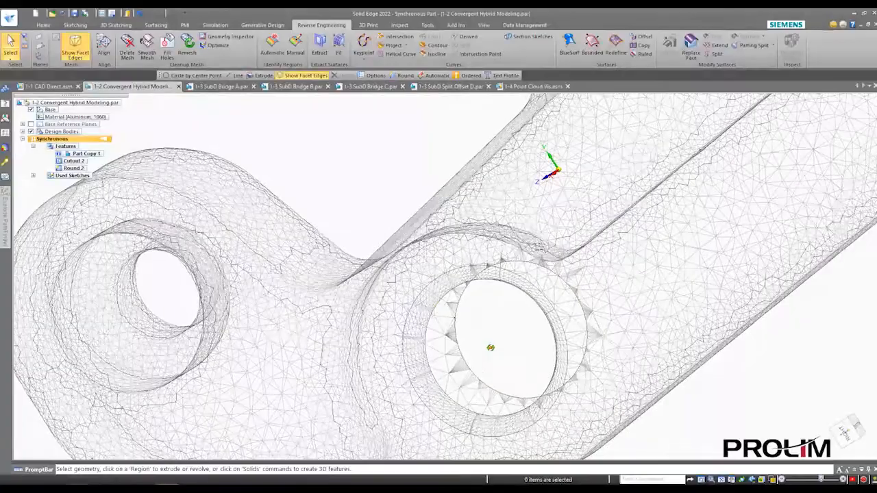
pyautogui.scroll(5, 480, 351)
pyautogui.scroll(-5, 422, 272)
pyautogui.moveTo(439, 267); pyautogui.dragTo(486, 228, button='middle')
pyautogui.click(771, 479)
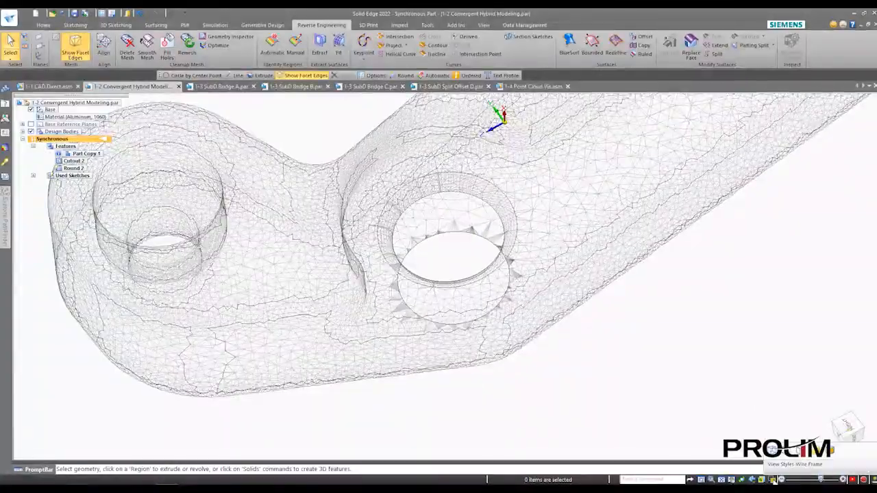
pyautogui.click(794, 448)
# Step: Start the Line tool locked to the reference plane parallel to the bracket's flat face, viewing that plane square-on with the arm horizontal
pyautogui.scroll(-5, 710, 363)
pyautogui.moveTo(315, 247); pyautogui.dragTo(289, 182, button='middle')
pyautogui.scroll(3, 297, 188)
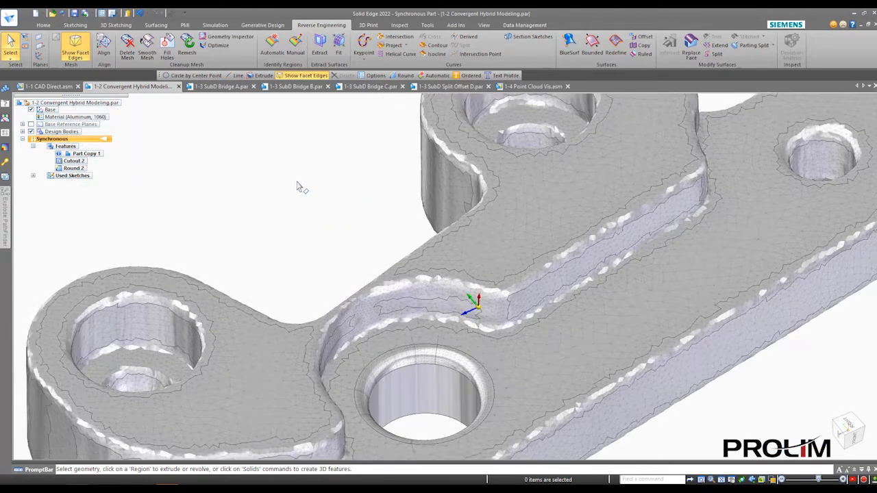
pyautogui.scroll(-3, 211, 167)
pyautogui.click(75, 24)
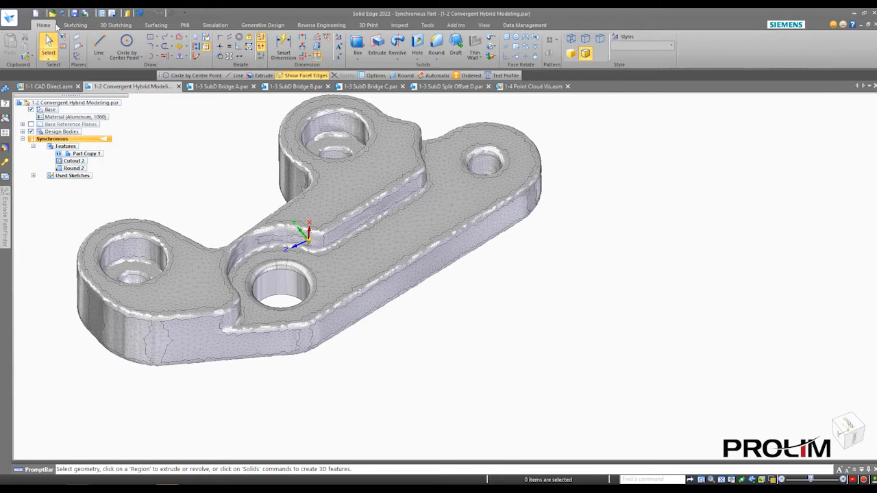
pyautogui.click(60, 45)
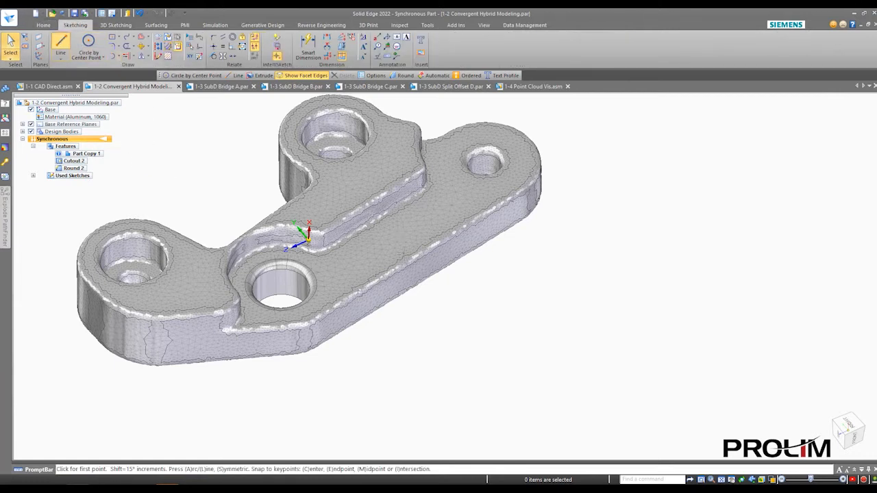
pyautogui.press('F3')
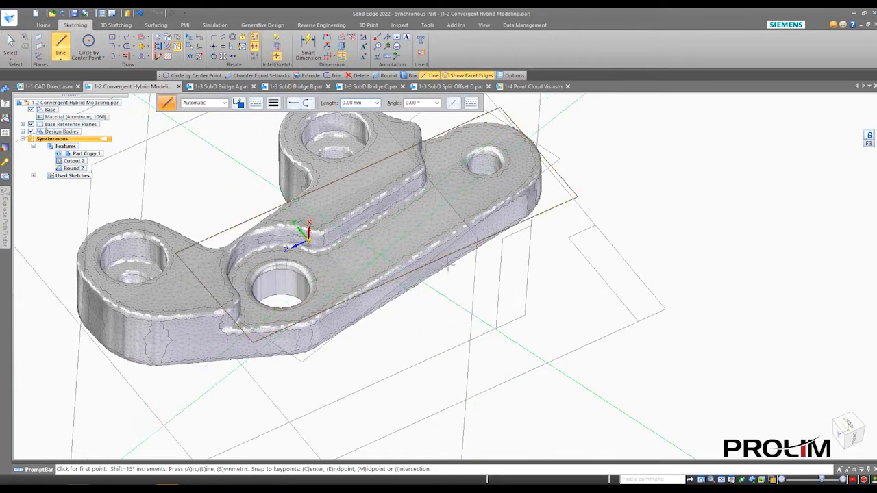
pyautogui.click(849, 424)
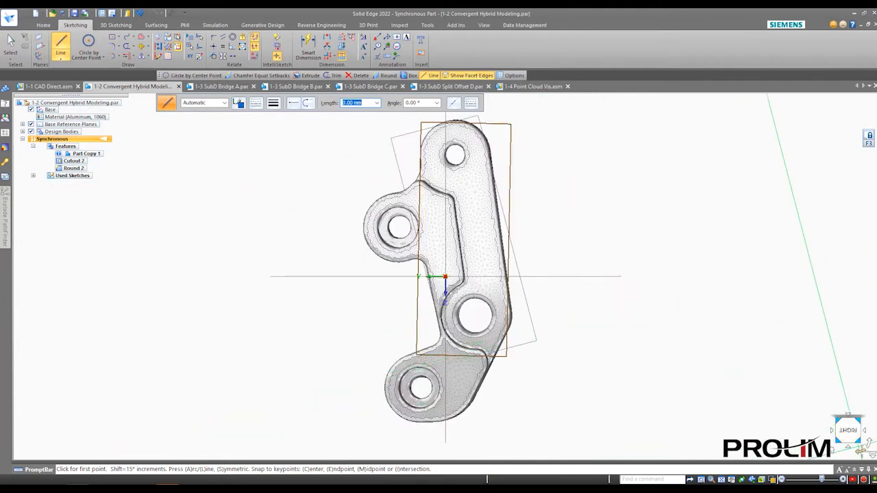
pyautogui.click(861, 452)
# Step: Sketch a closed slot profile between the rounded hole and the small hole, using two parallel 25 mm lines joined by tangent end arcs
pyautogui.scroll(5, 458, 302)
pyautogui.click(451, 304)
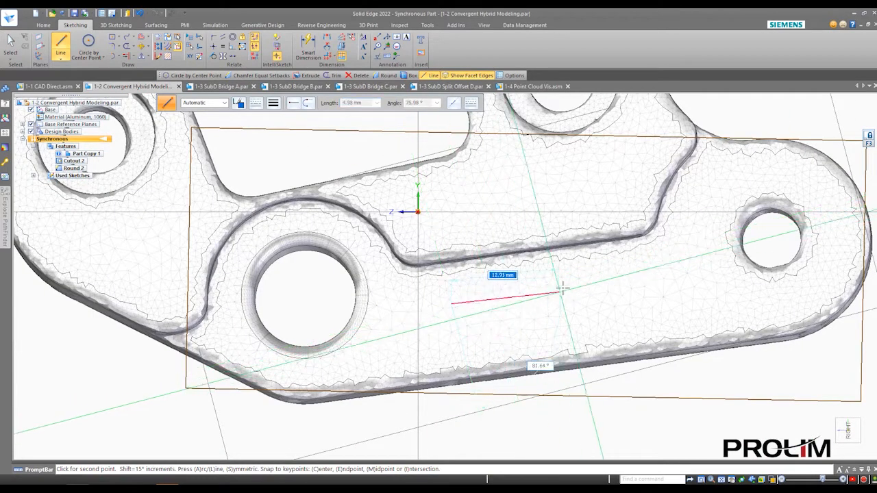
pyautogui.write('25')
pyautogui.press('Tab')
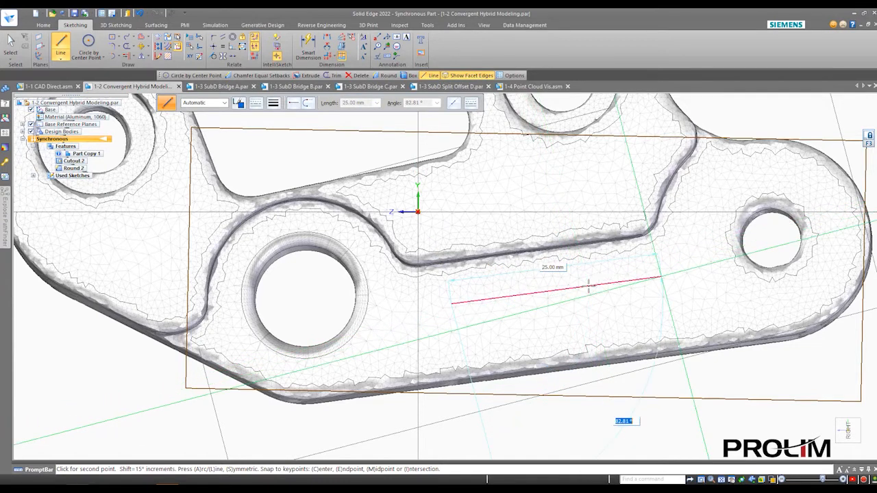
pyautogui.click(658, 275)
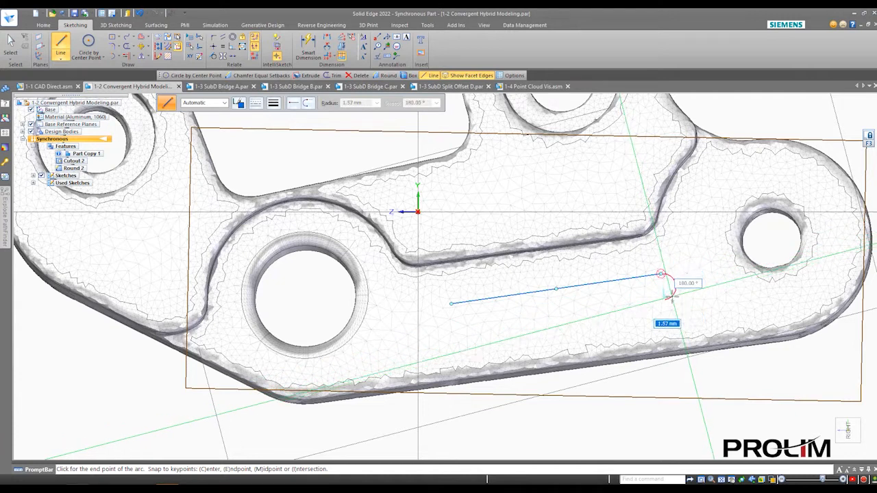
pyautogui.click(666, 312)
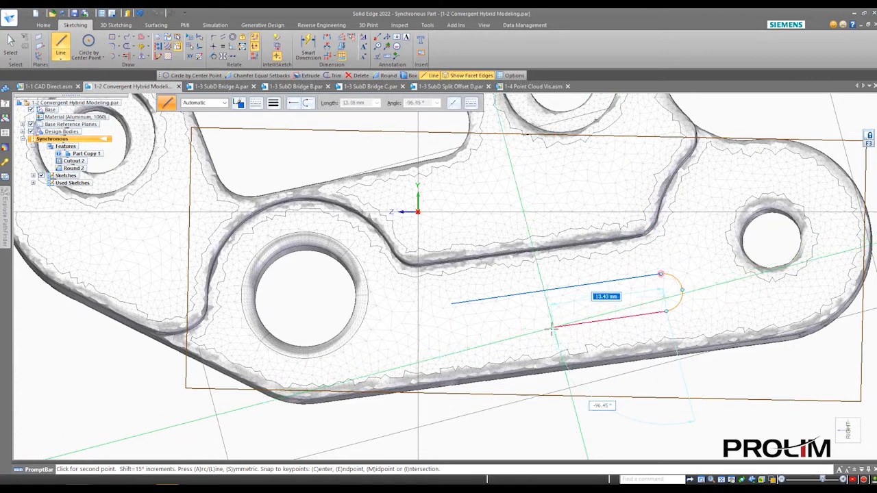
pyautogui.write('25')
pyautogui.press('Tab')
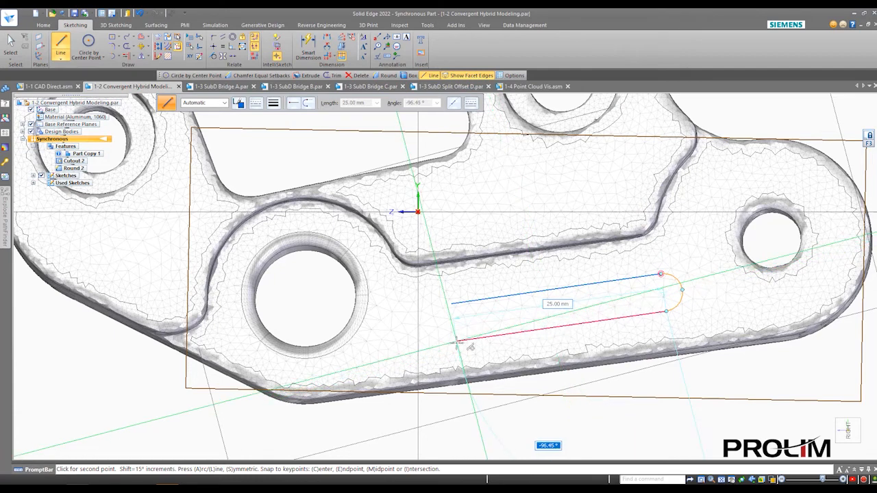
pyautogui.click(458, 341)
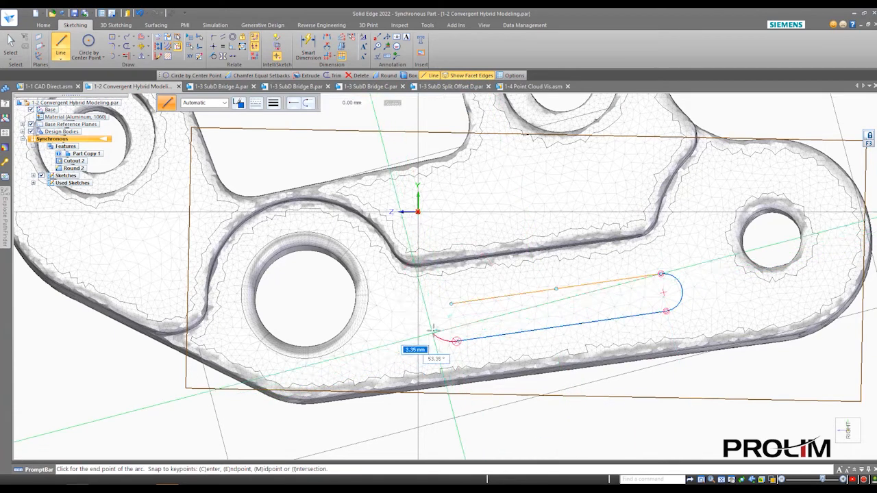
pyautogui.click(451, 304)
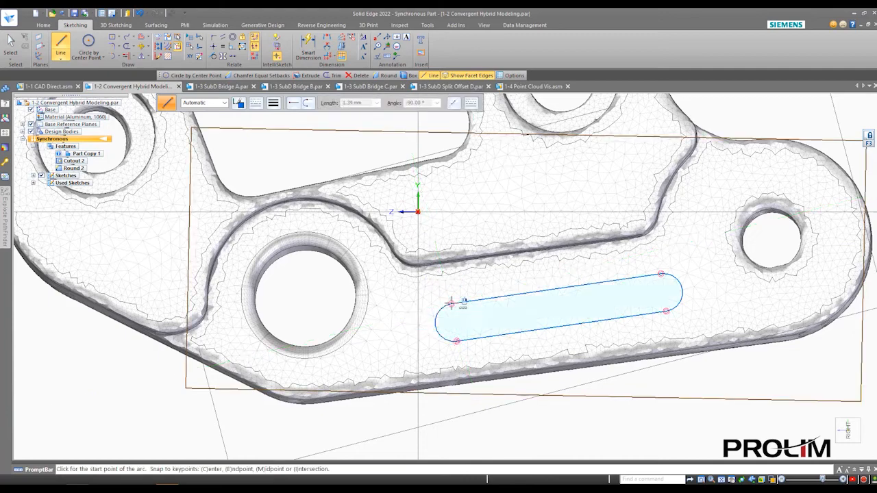
pyautogui.moveTo(454, 305); pyautogui.dragTo(668, 306, button='middle')
pyautogui.scroll(-4, 597, 313)
pyautogui.press('Escape')
# Step: Extrude the slot-shaped sketch region upward about 6.1 mm to form a raised pad on the bracket arm
pyautogui.moveTo(599, 322); pyautogui.dragTo(595, 342, button='middle')
pyautogui.scroll(5, 594, 336)
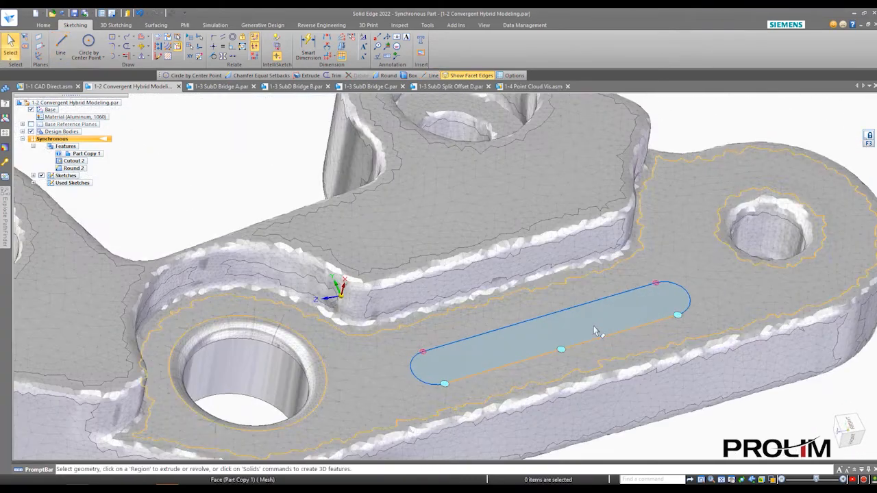
pyautogui.rightClick(593, 326)
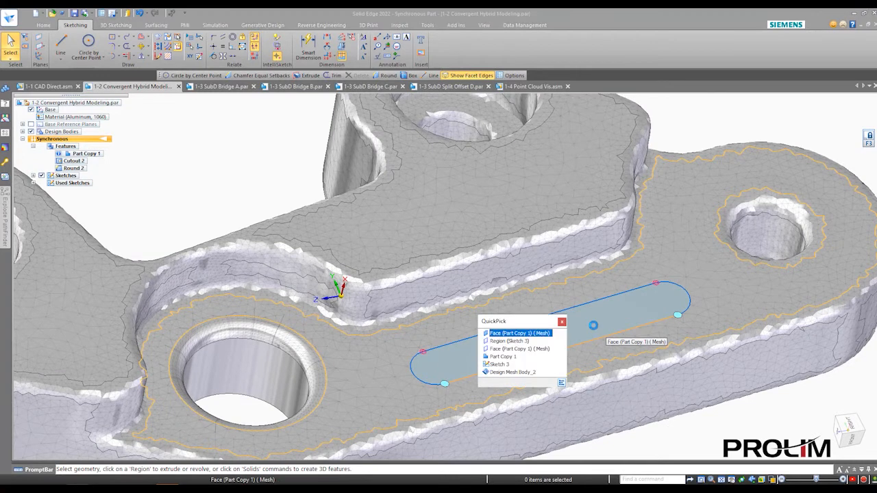
pyautogui.click(509, 341)
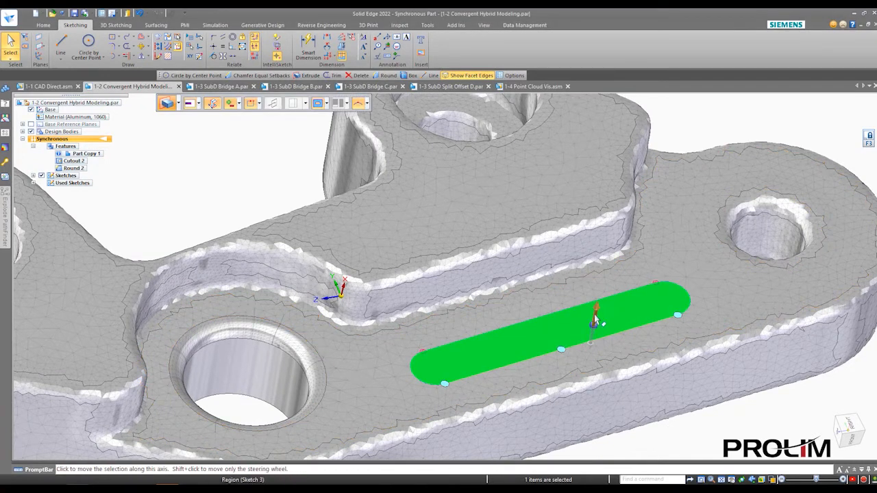
pyautogui.click(595, 315)
pyautogui.scroll(-3, 593, 302)
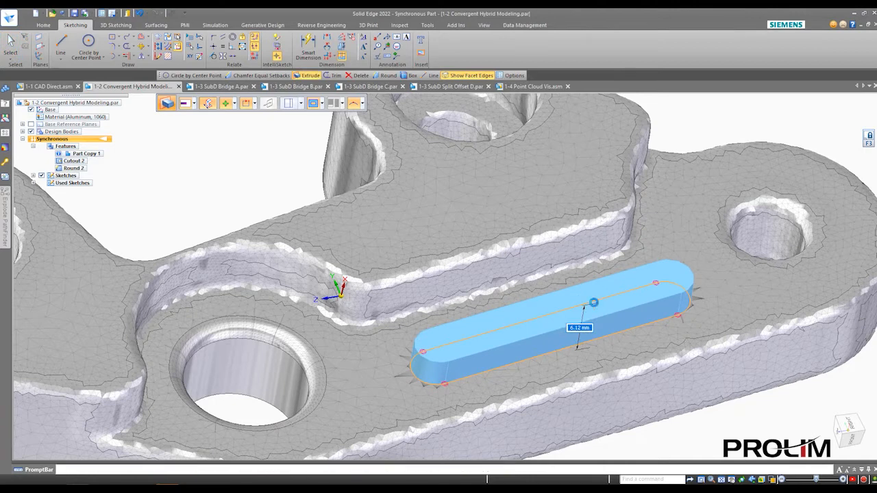
pyautogui.click(593, 302)
# Step: Examine the side faces of the raised slot-shaped pad and the mesh facets around its base
pyautogui.scroll(-1, 226, 176)
pyautogui.scroll(3, 415, 302)
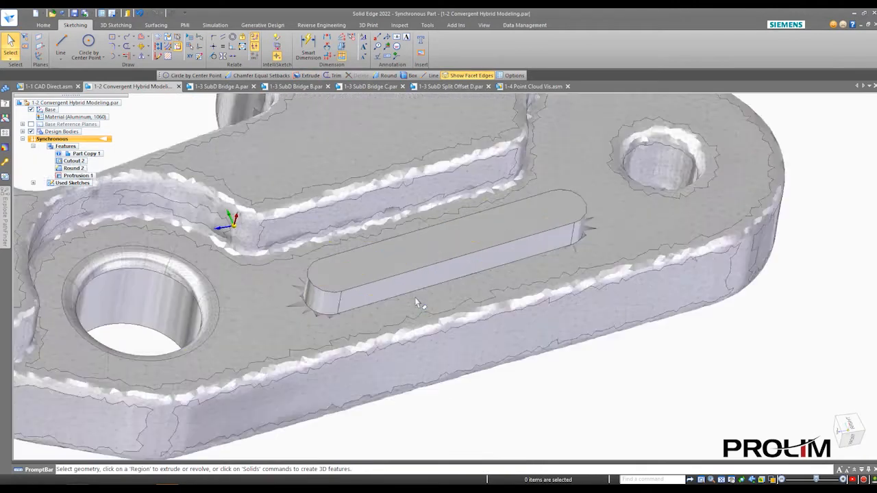
pyautogui.scroll(-2, 316, 294)
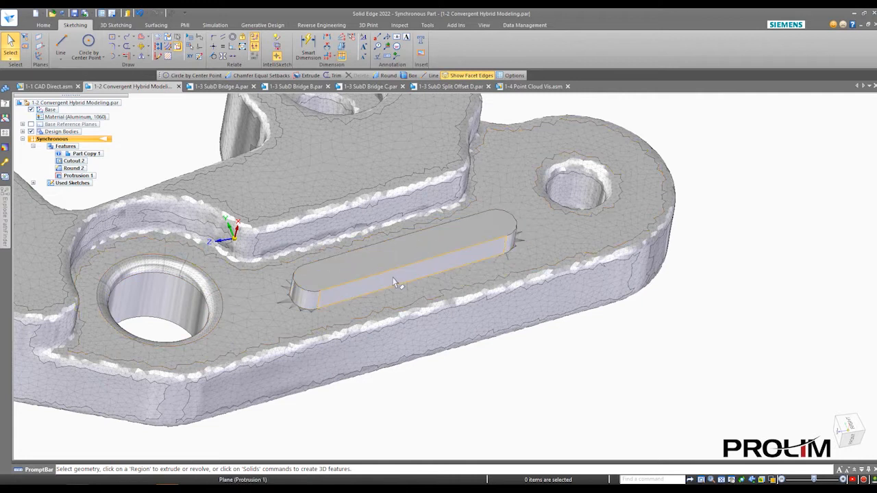
pyautogui.scroll(2, 397, 291)
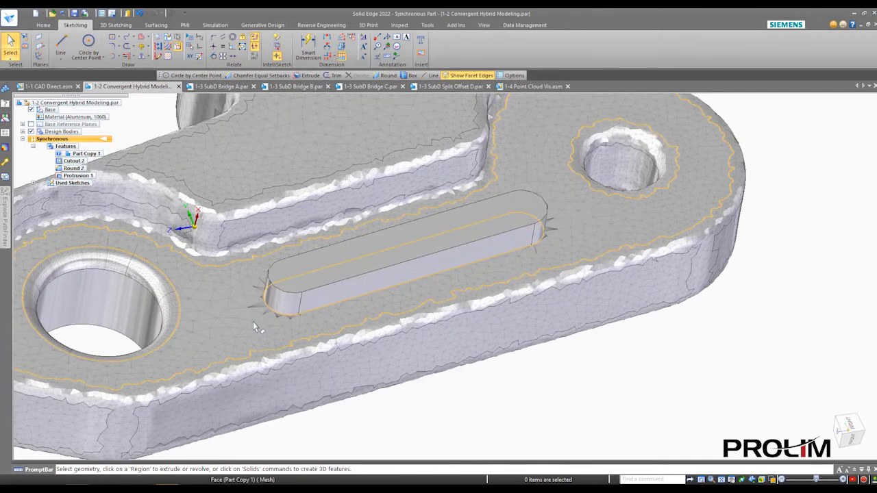
pyautogui.scroll(-2, 250, 321)
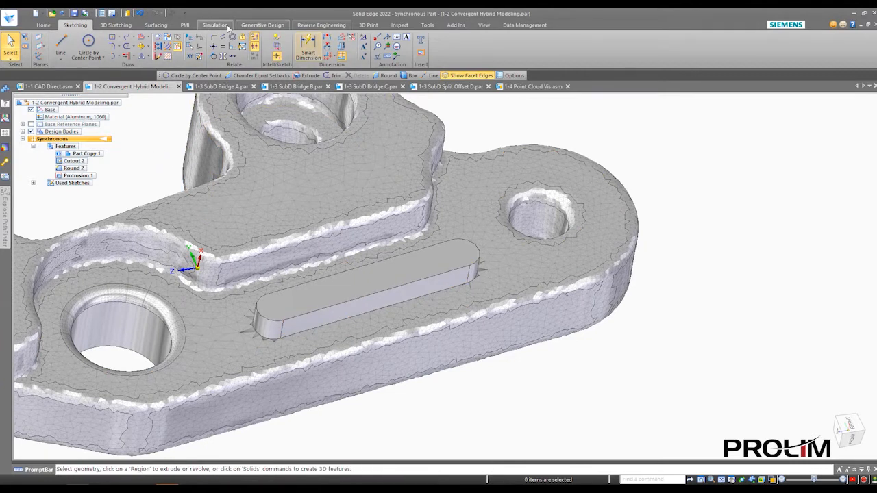
pyautogui.click(43, 24)
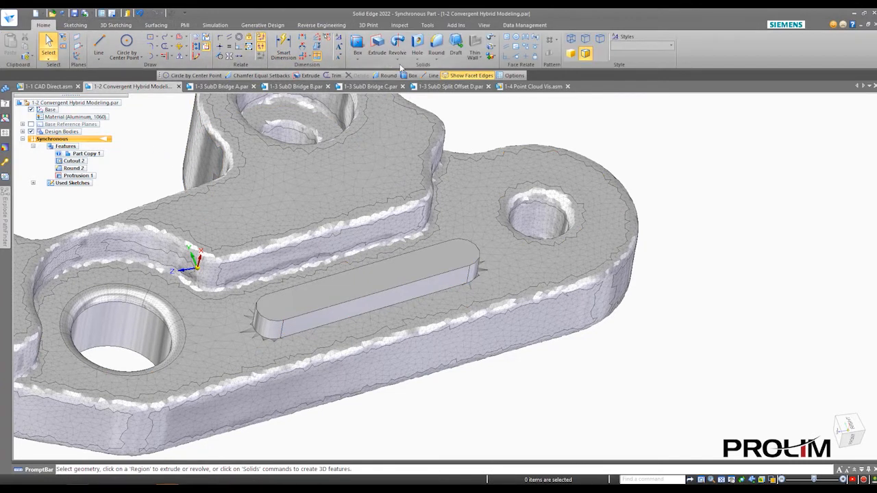
# Step: Chamfer the top edge chain of the raised slot-shaped pad with equal 2 mm setbacks
pyautogui.click(436, 58)
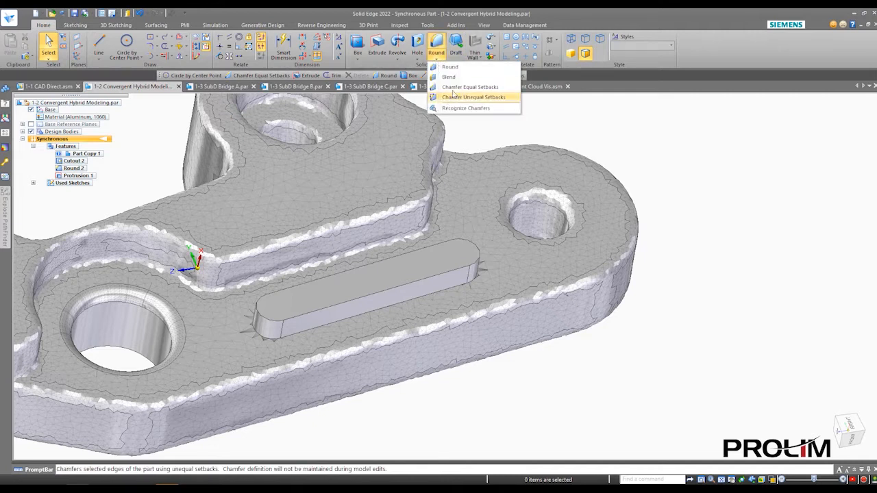
pyautogui.click(453, 87)
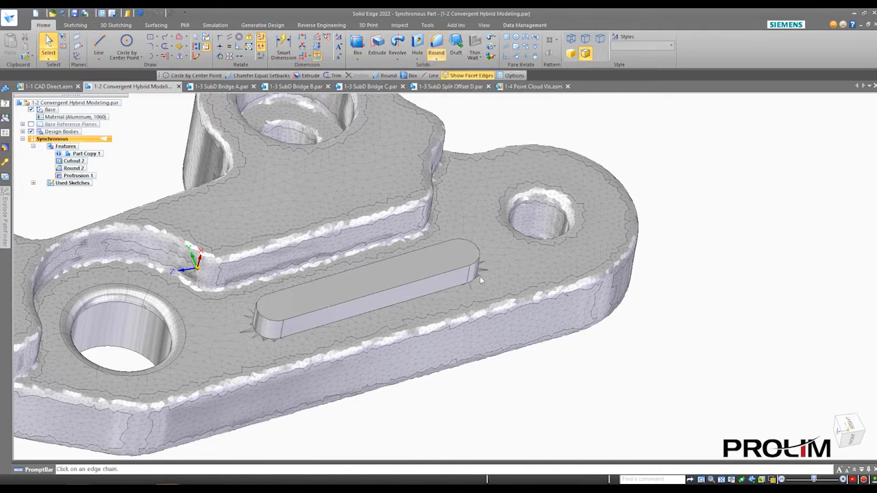
pyautogui.click(416, 283)
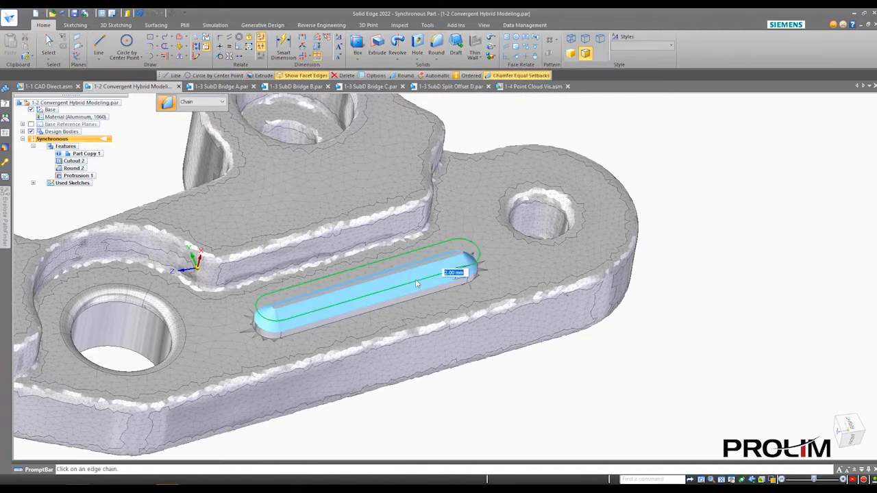
pyautogui.press('Return')
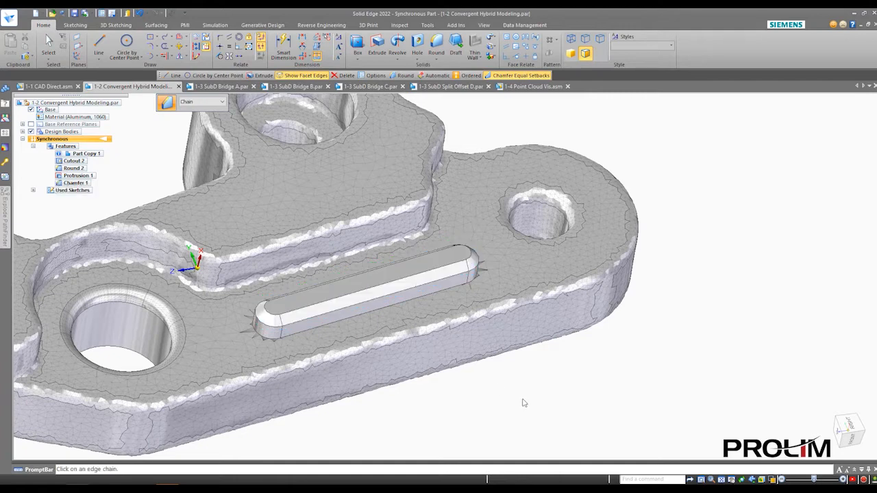
# Step: Finish chamfering and examine the whole mesh bracket with its raised pad, rounded hole and step edges
pyautogui.scroll(-3, 514, 384)
pyautogui.moveTo(496, 391)
pyautogui.mouseDown(button='middle')
pyautogui.moveTo(485, 368)
pyautogui.moveTo(506, 389)
pyautogui.mouseUp(button='middle')
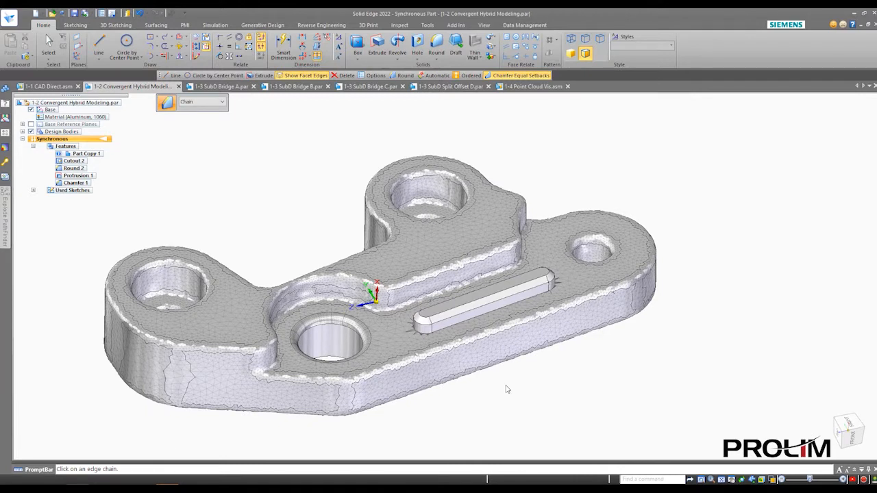
pyautogui.scroll(3, 510, 389)
pyautogui.scroll(-2, 553, 388)
pyautogui.keyDown('shift'); pyautogui.moveTo(541, 394); pyautogui.dragTo(613, 414, button='middle'); pyautogui.keyUp('shift')
pyautogui.scroll(3, 621, 389)
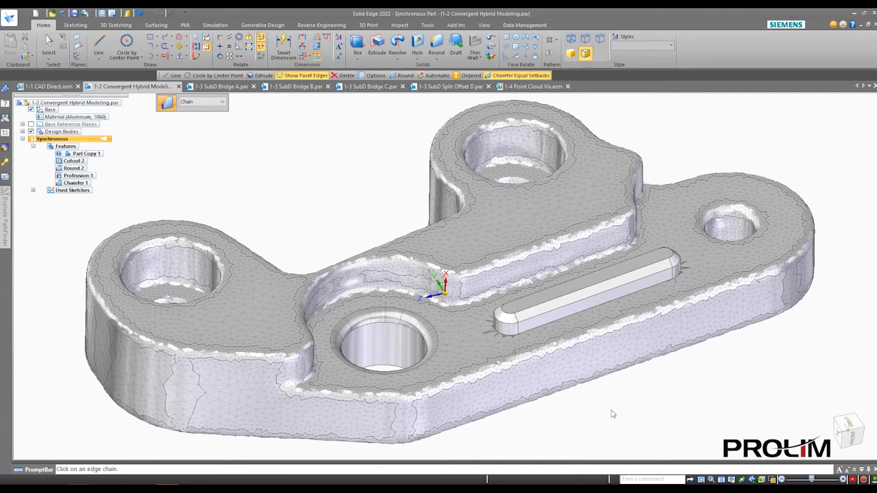
pyautogui.click(52, 53)
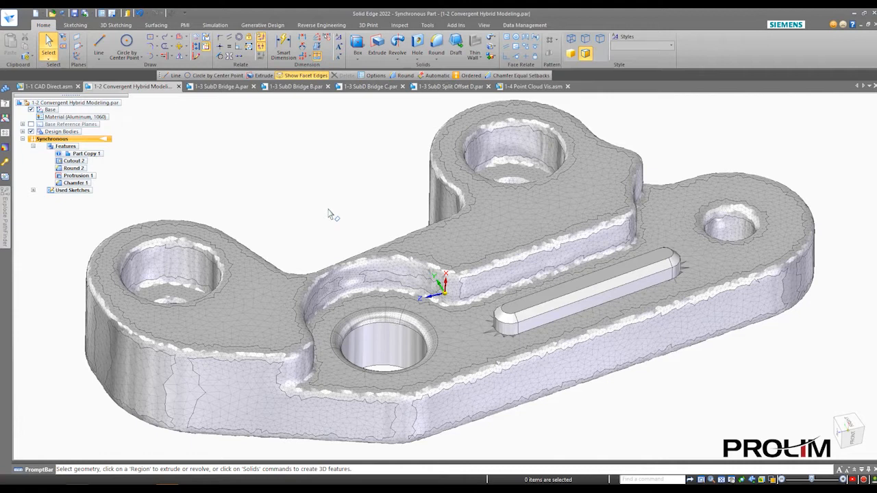
pyautogui.scroll(-4, 329, 212)
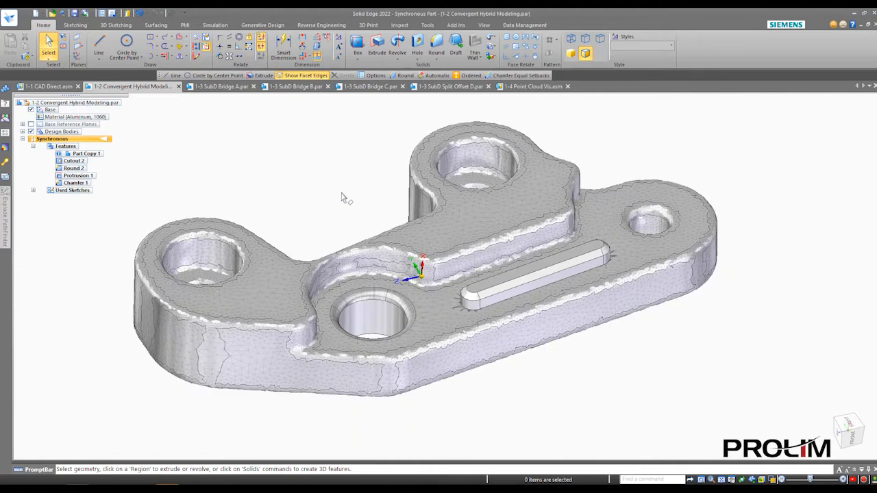
pyautogui.scroll(3, 329, 206)
pyautogui.keyDown('shift'); pyautogui.moveTo(373, 188); pyautogui.dragTo(360, 194, button='middle'); pyautogui.keyUp('shift')
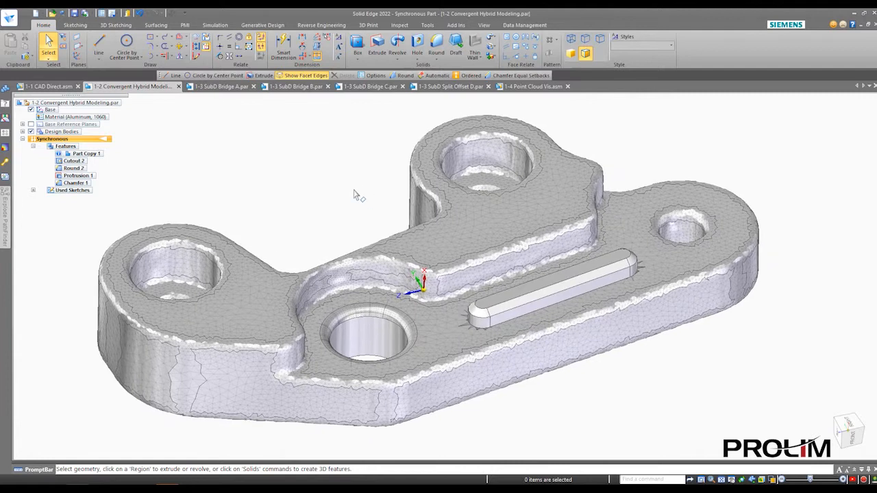
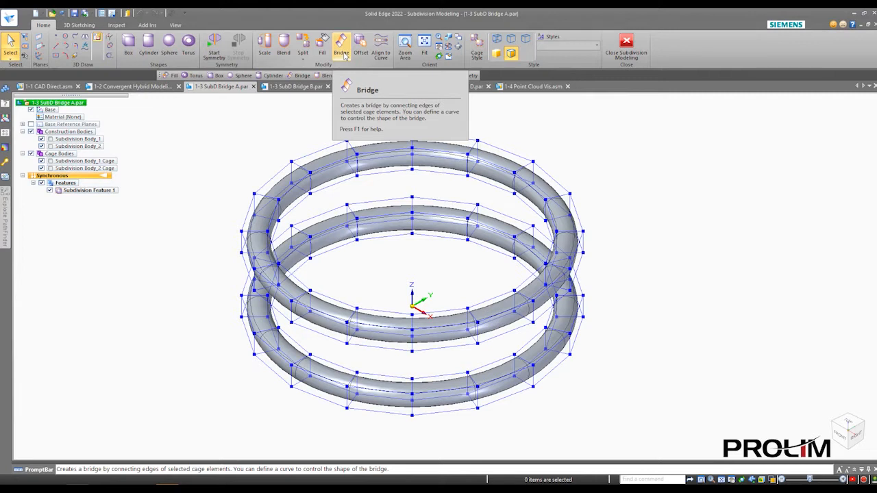
# Step: Bridge the top cage face of the lower ring to the facing underside cage face of the upper ring at the front
pyautogui.click(341, 48)
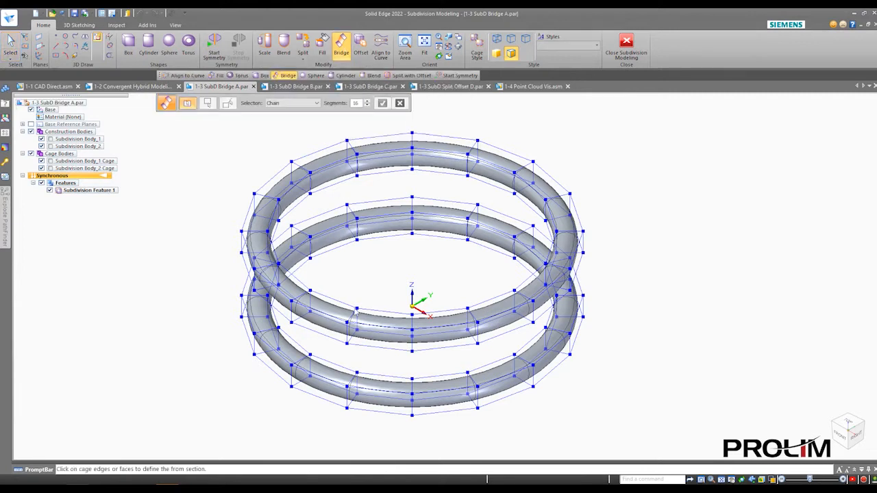
pyautogui.scroll(5, 404, 392)
pyautogui.click(364, 353)
pyautogui.scroll(-5, 366, 346)
pyautogui.rightClick(174, 325)
pyautogui.moveTo(329, 342); pyautogui.dragTo(384, 236, button='middle')
pyautogui.scroll(5, 413, 173)
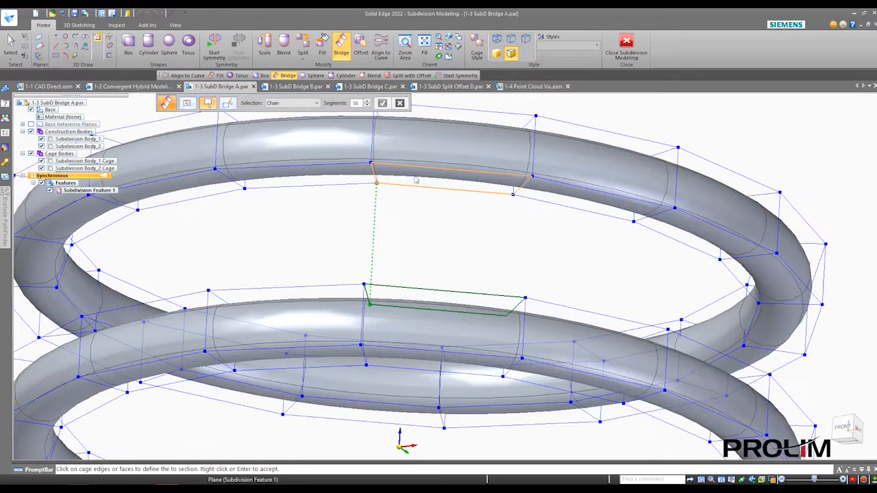
pyautogui.click(415, 180)
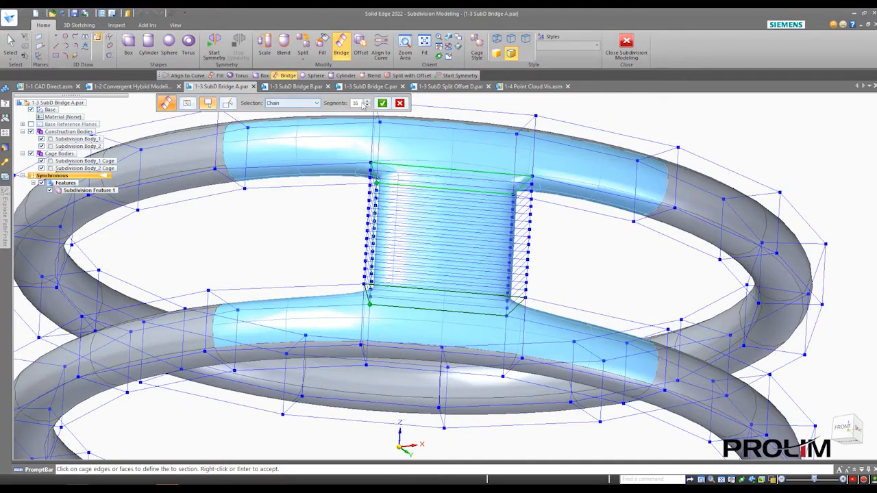
# Step: Reduce the front bridge to 2 segments and accept it
pyautogui.click(368, 105)
pyautogui.click(368, 105)
pyautogui.click(368, 106)
pyautogui.click(368, 106)
pyautogui.click(368, 106)
pyautogui.click(369, 106)
pyautogui.click(369, 105)
pyautogui.click(368, 105)
pyautogui.click(369, 106)
pyautogui.click(369, 105)
pyautogui.click(369, 105)
pyautogui.click(369, 106)
pyautogui.click(369, 105)
pyautogui.click(368, 105)
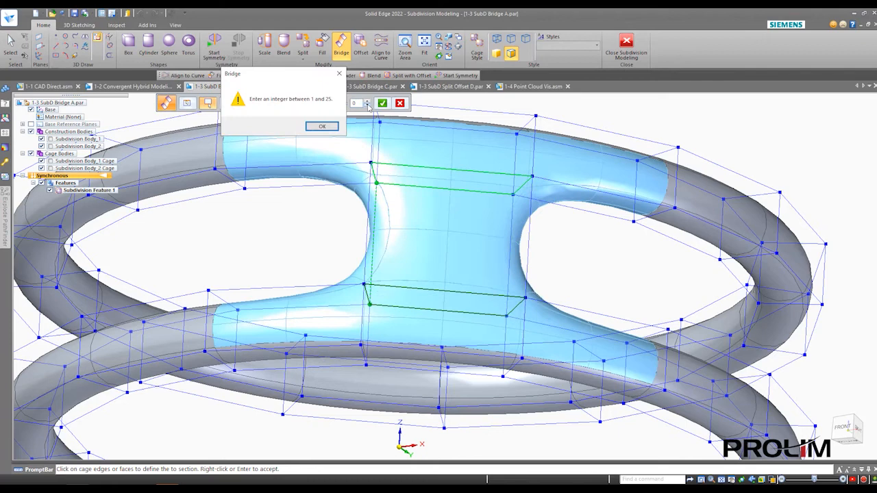
pyautogui.click(322, 127)
pyautogui.click(367, 100)
pyautogui.scroll(-3, 451, 177)
pyautogui.moveTo(477, 139); pyautogui.dragTo(616, 210, button='middle')
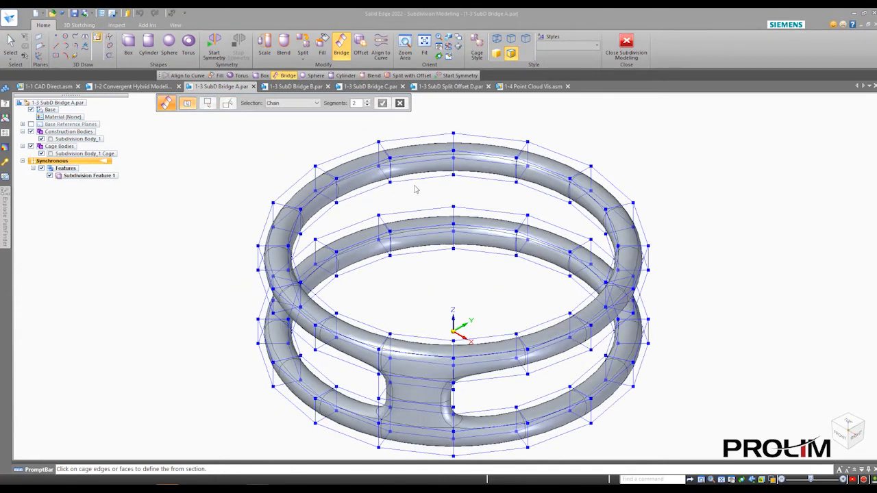
# Step: Choose a top cage face at the back of the lower ring as the start section of a second bridge
pyautogui.keyDown('shift'); pyautogui.moveTo(419, 195); pyautogui.dragTo(389, 228, button='middle'); pyautogui.keyUp('shift')
pyautogui.scroll(5, 391, 229)
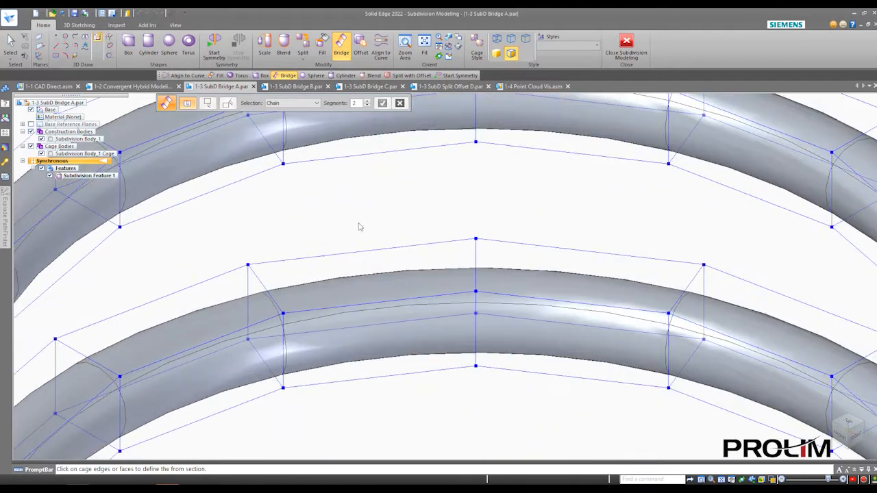
pyautogui.scroll(-3, 368, 196)
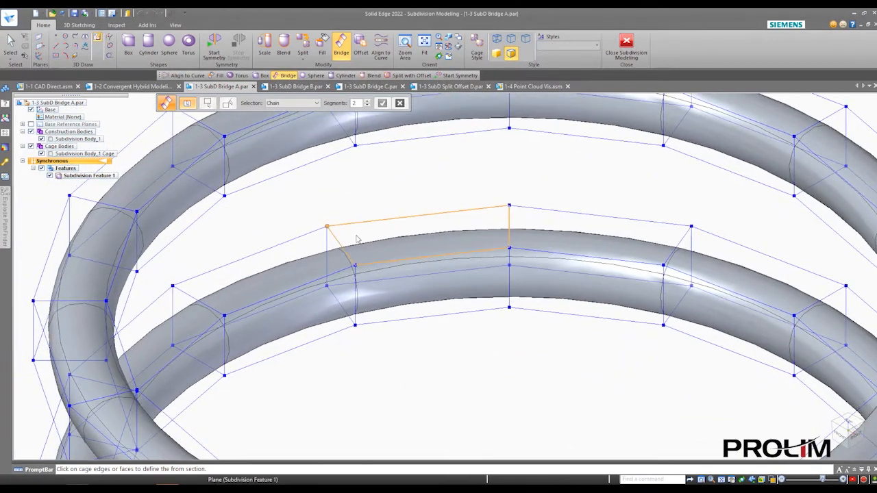
pyautogui.keyDown('shift'); pyautogui.moveTo(358, 236); pyautogui.dragTo(309, 250, button='middle'); pyautogui.keyUp('shift')
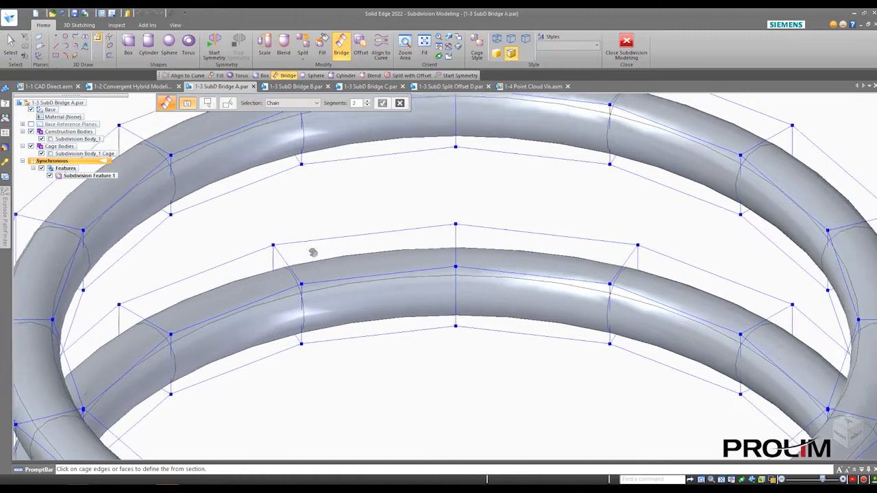
pyautogui.scroll(3, 286, 259)
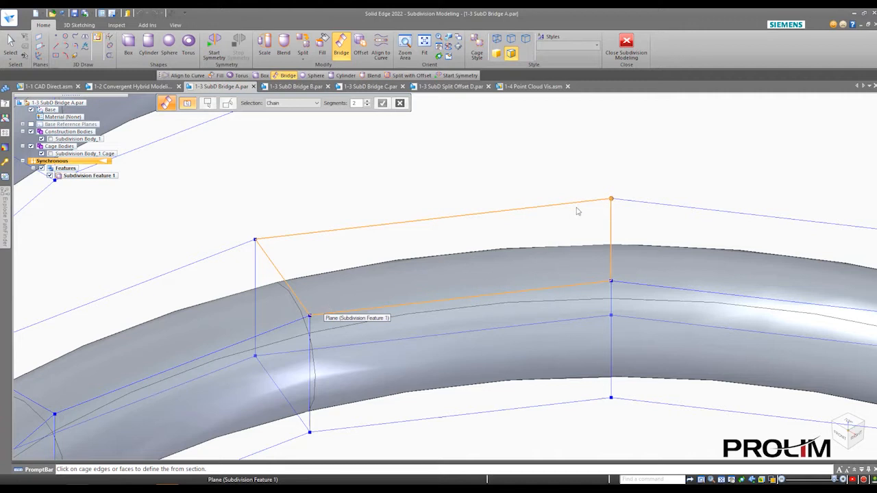
pyautogui.scroll(-4, 314, 260)
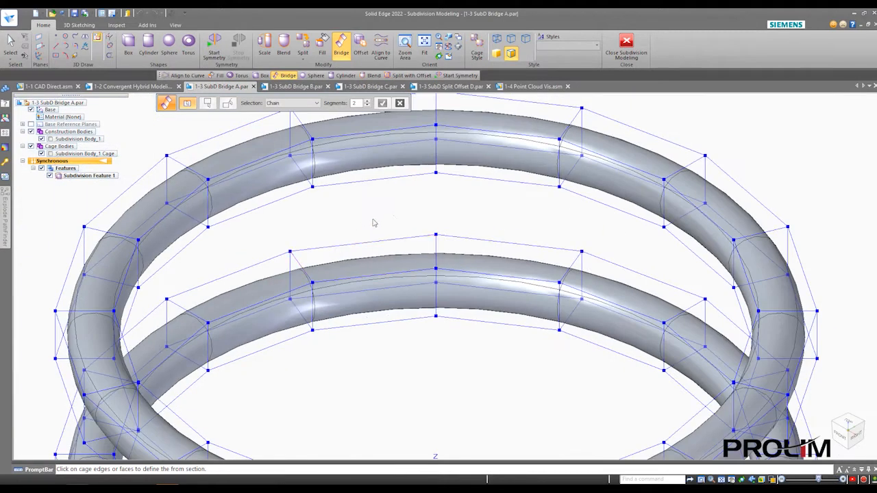
pyautogui.scroll(3, 402, 212)
pyautogui.scroll(-2, 402, 211)
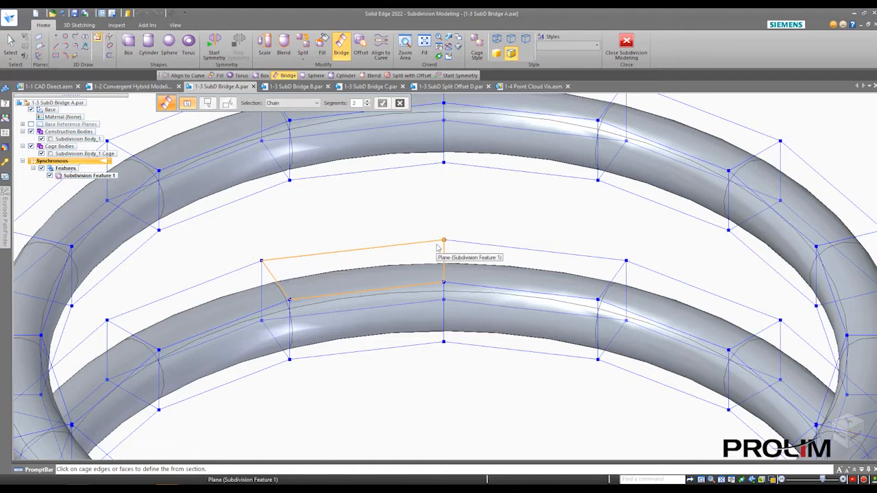
pyautogui.click(358, 254)
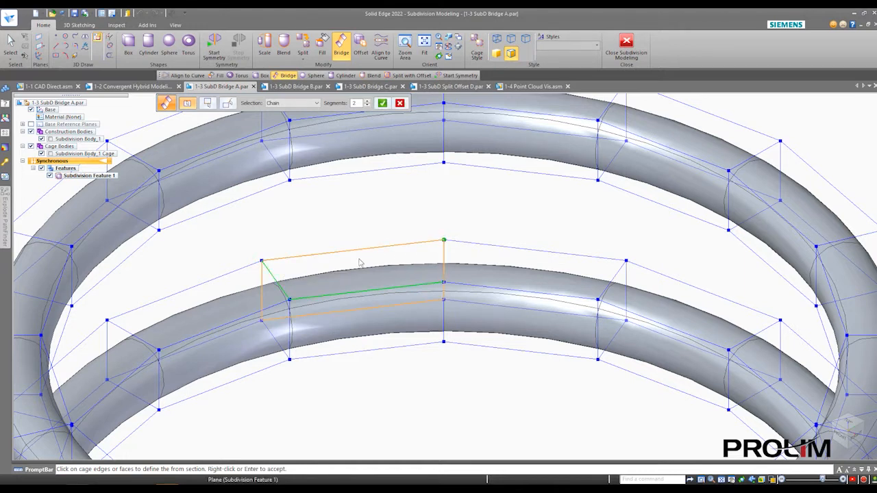
# Step: Accept the start section and choose the facing underside cage face of the upper ring as the end section
pyautogui.moveTo(397, 237); pyautogui.dragTo(420, 254, button='middle')
pyautogui.scroll(5, 356, 329)
pyautogui.scroll(-3, 324, 370)
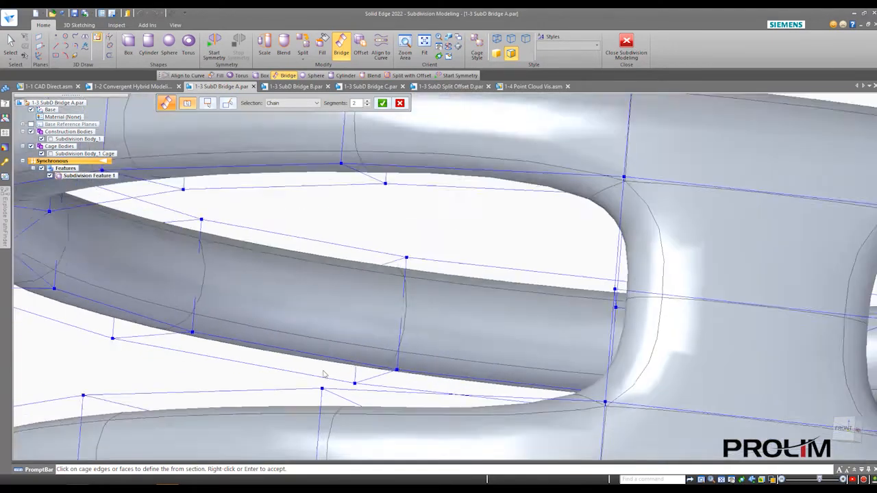
pyautogui.scroll(-1, 312, 375)
pyautogui.scroll(-5, 301, 370)
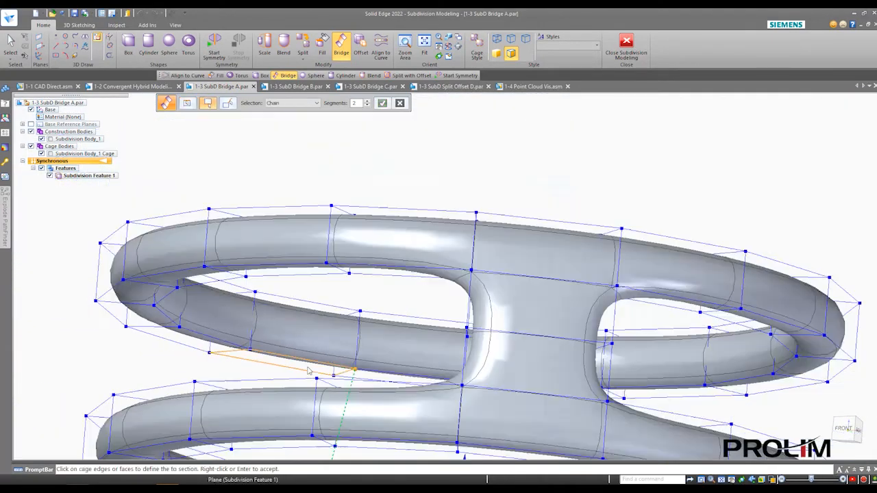
pyautogui.scroll(4, 308, 362)
pyautogui.scroll(5, 305, 342)
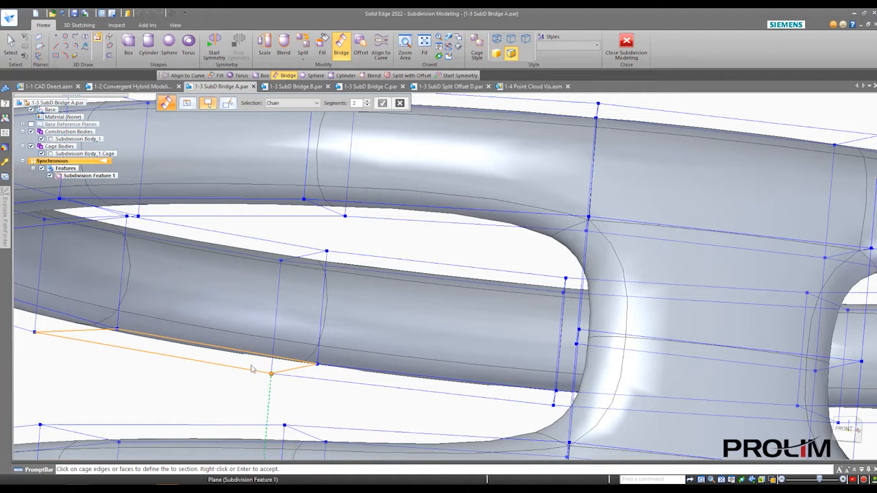
pyautogui.click(286, 367)
# Step: Accept the end section and complete the back bridge with 2 segments and no shape curve
pyautogui.scroll(-4, 287, 368)
pyautogui.moveTo(288, 368); pyautogui.dragTo(293, 391, button='middle')
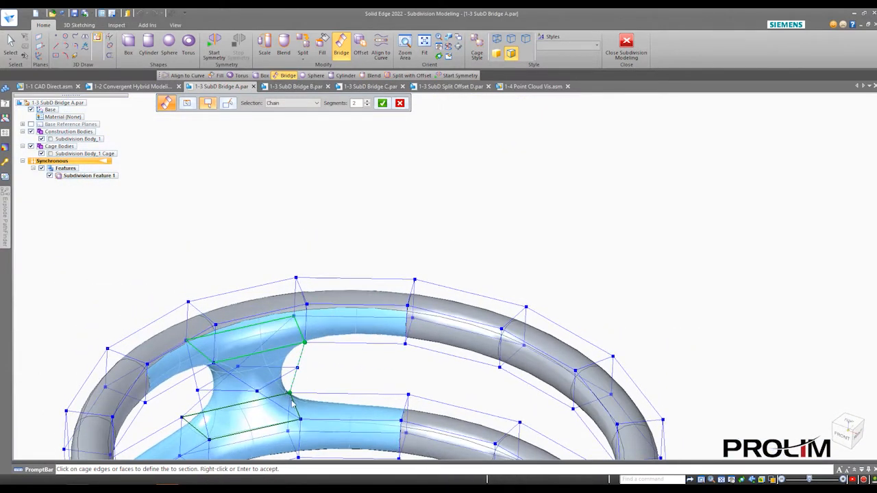
pyautogui.scroll(6, 290, 384)
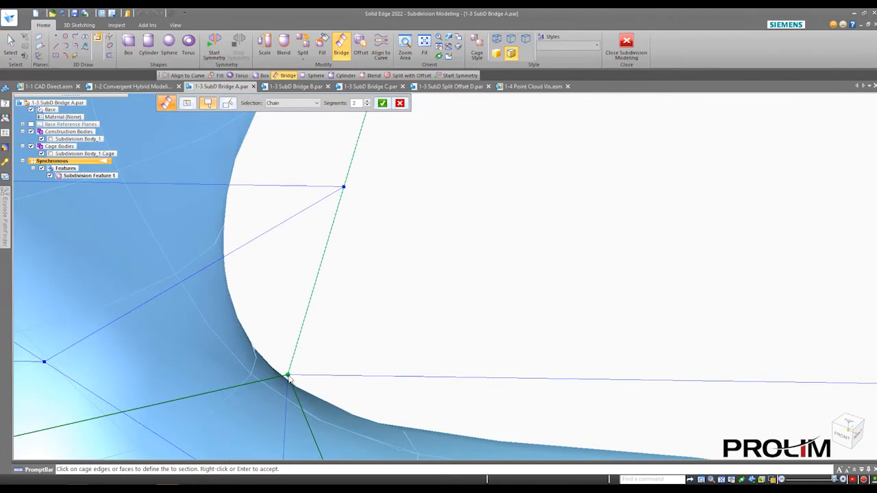
pyautogui.scroll(-8, 288, 377)
pyautogui.moveTo(280, 378); pyautogui.dragTo(423, 230, button='middle')
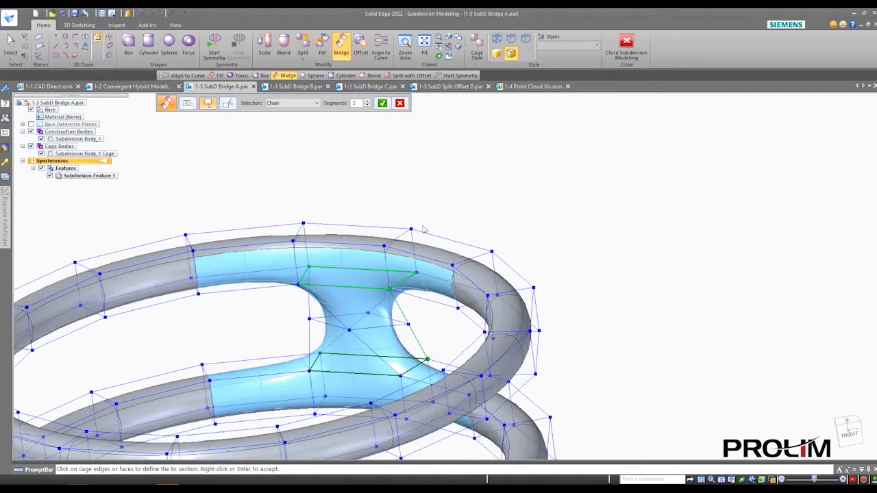
pyautogui.click(382, 103)
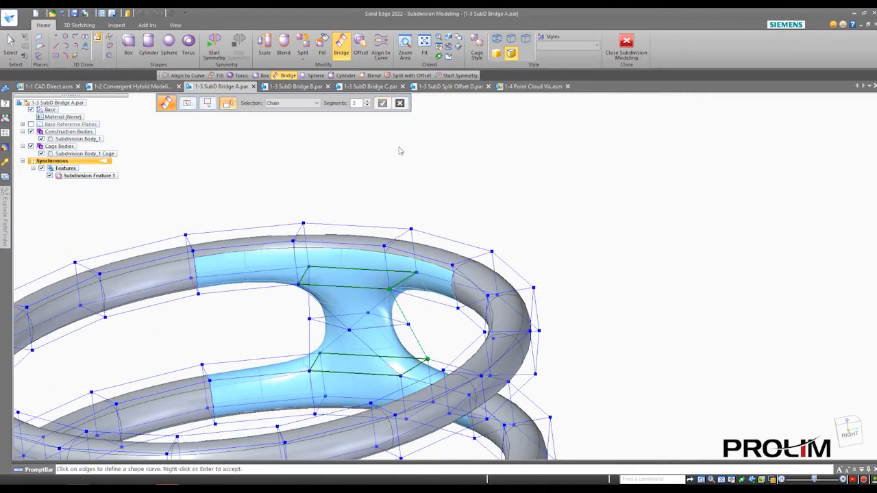
pyautogui.rightClick(403, 176)
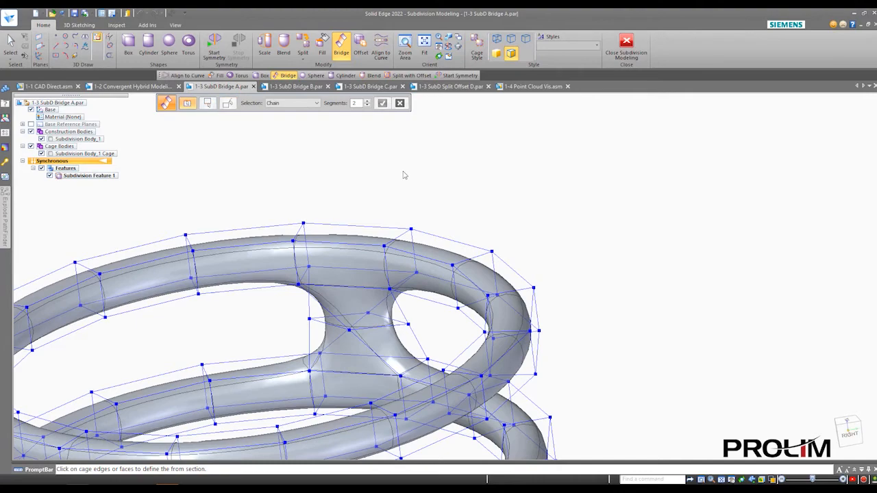
# Step: Examine the surface and cage of the back bridge, and compare its shape with the front bridge
pyautogui.moveTo(345, 330); pyautogui.dragTo(343, 353, button='middle')
pyautogui.scroll(5, 329, 361)
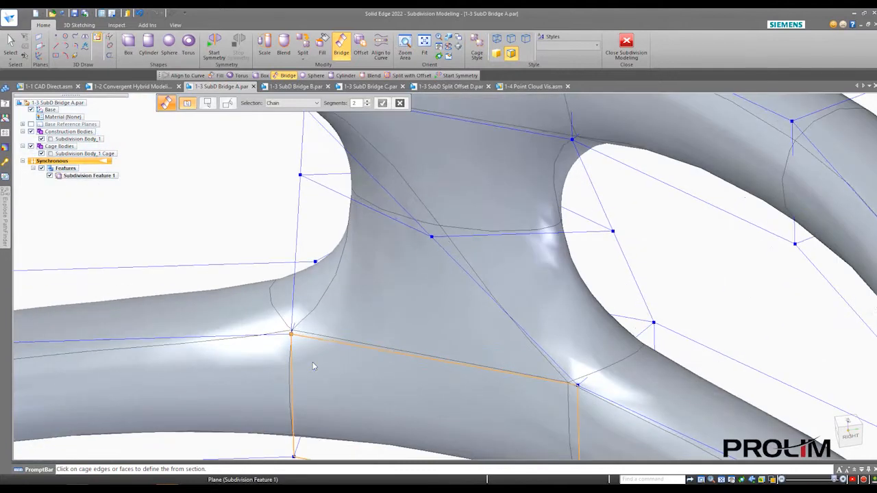
pyautogui.scroll(-6, 425, 318)
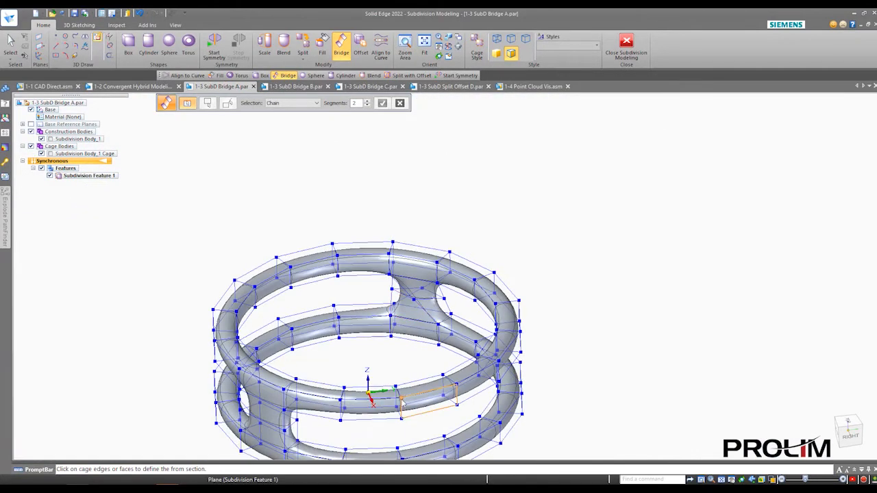
pyautogui.keyDown('shift'); pyautogui.moveTo(403, 403); pyautogui.dragTo(436, 319, button='middle'); pyautogui.keyUp('shift')
pyautogui.moveTo(370, 333)
pyautogui.mouseDown(button='middle')
pyautogui.moveTo(423, 319)
pyautogui.moveTo(377, 327)
pyautogui.moveTo(370, 351)
pyautogui.mouseUp(button='middle')
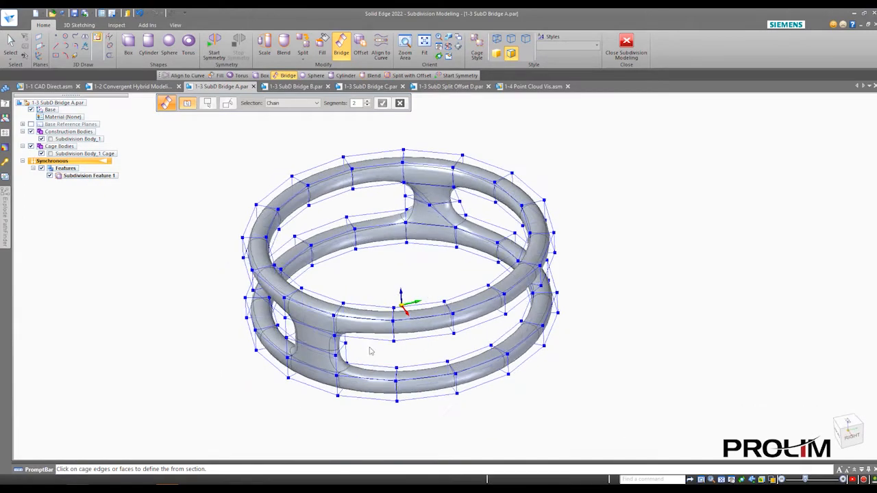
pyautogui.scroll(2, 370, 351)
pyautogui.keyDown('shift'); pyautogui.moveTo(402, 278); pyautogui.dragTo(294, 356, button='middle'); pyautogui.keyUp('shift')
pyautogui.scroll(-1, 365, 322)
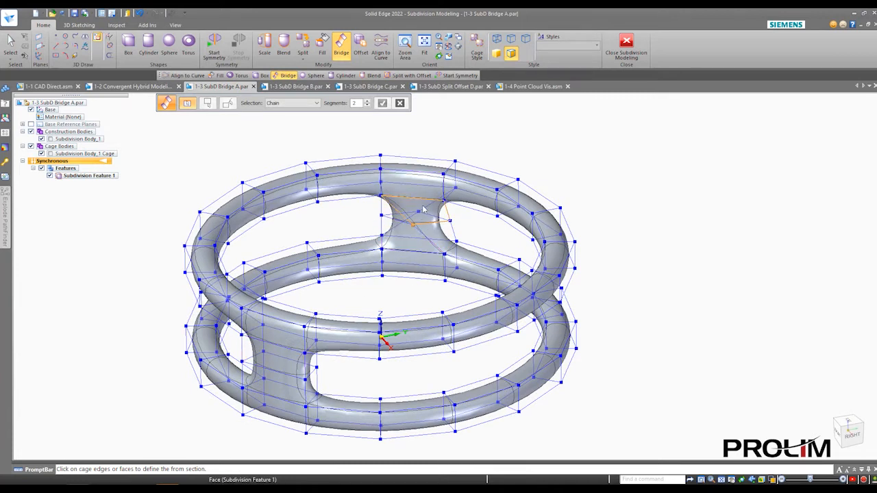
pyautogui.moveTo(372, 280); pyautogui.dragTo(344, 279, button='middle')
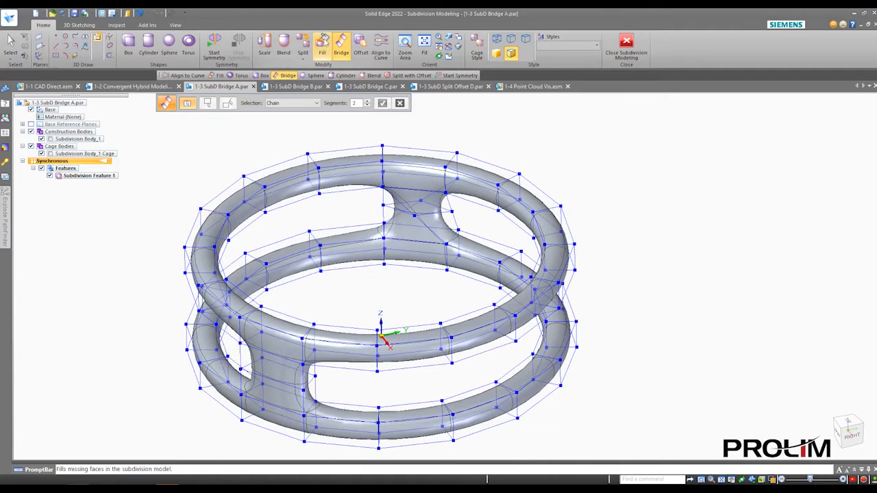
# Step: Choose an unbridged top cage face of the lower ring as the start section of a third bridge and accept it
pyautogui.moveTo(333, 191); pyautogui.dragTo(271, 255, button='middle')
pyautogui.scroll(6, 273, 236)
pyautogui.click(271, 236)
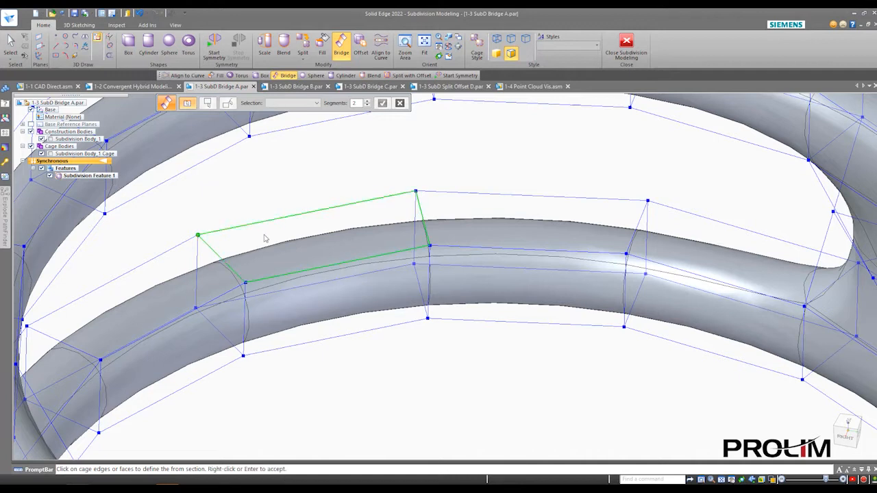
pyautogui.moveTo(286, 198); pyautogui.dragTo(271, 172, button='middle')
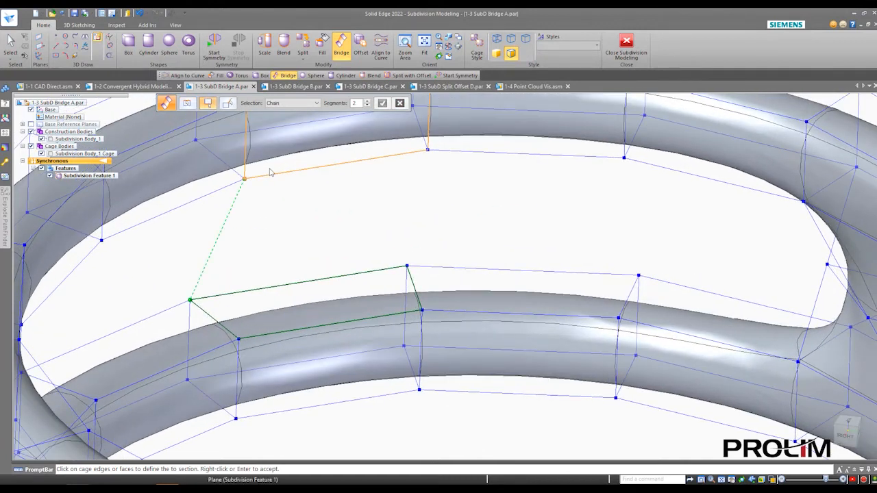
# Step: Choose the facing underside cage face of the upper ring as the third bridge's end section
pyautogui.rightClick(270, 171)
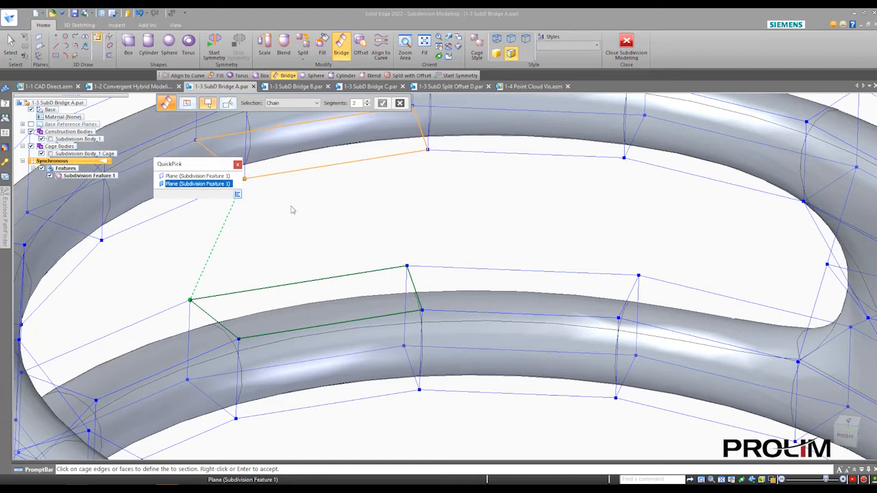
pyautogui.click(237, 165)
pyautogui.moveTo(244, 222); pyautogui.dragTo(397, 354, button='middle')
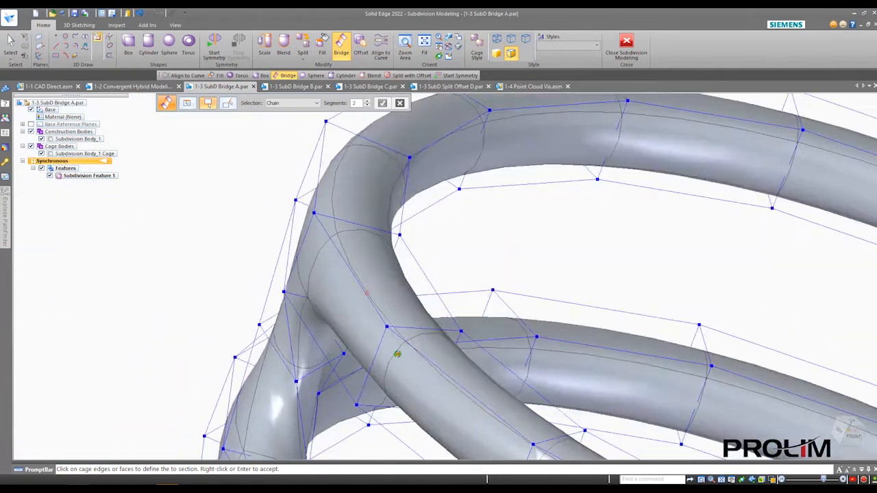
pyautogui.scroll(5, 486, 380)
pyautogui.scroll(-8, 513, 376)
pyautogui.keyDown('shift'); pyautogui.moveTo(542, 352); pyautogui.dragTo(272, 197, button='middle'); pyautogui.keyUp('shift')
pyautogui.moveTo(249, 322); pyautogui.dragTo(391, 317, button='middle')
pyautogui.scroll(5, 503, 209)
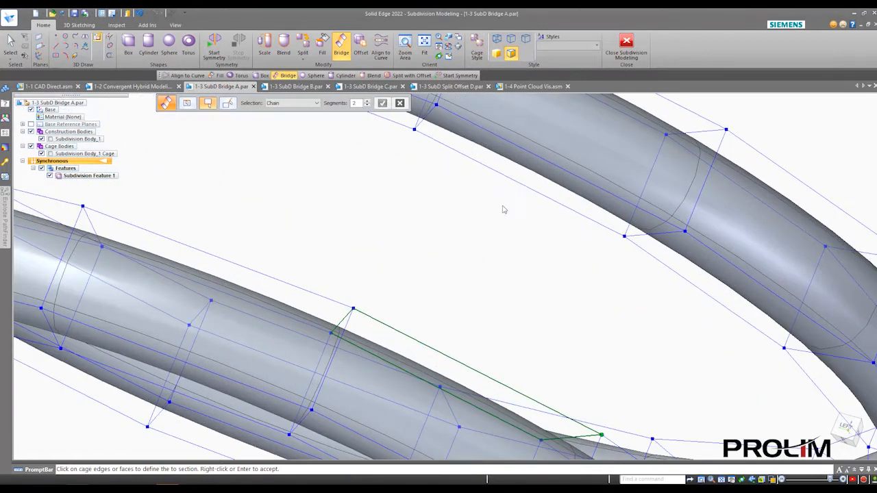
pyautogui.click(476, 162)
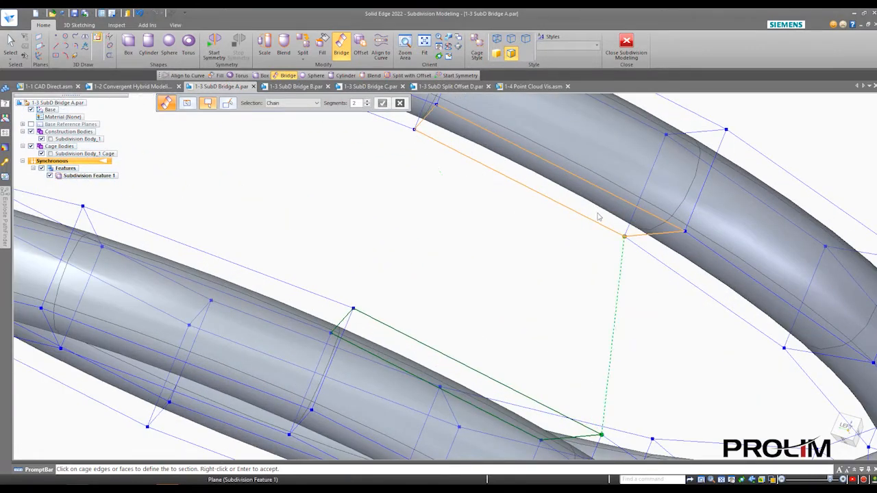
# Step: Accept the end section and complete the third bridge between the rings with 2 segments and no shape curve
pyautogui.rightClick(645, 223)
pyautogui.scroll(-5, 506, 251)
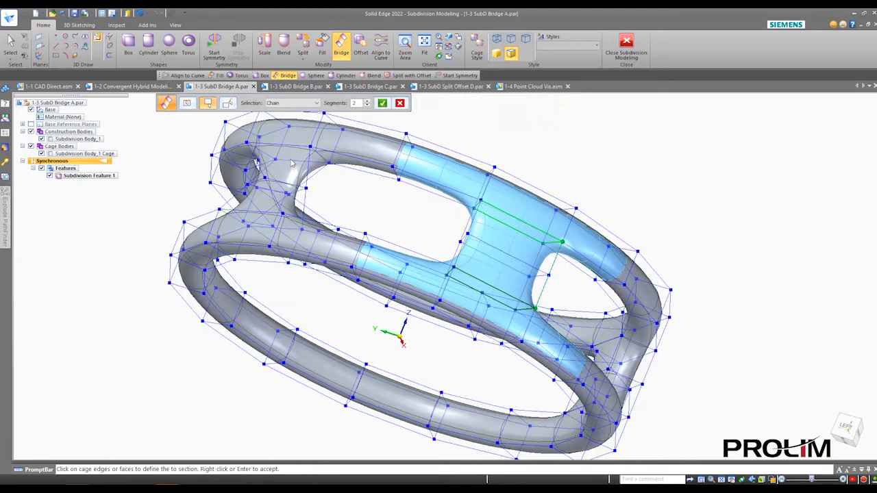
pyautogui.scroll(-5, 561, 174)
pyautogui.moveTo(561, 174); pyautogui.dragTo(392, 124, button='middle')
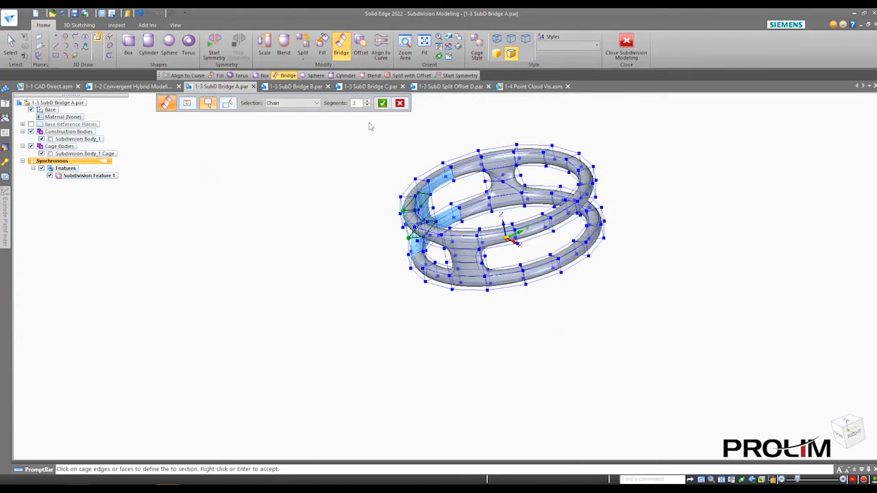
pyautogui.rightClick(425, 136)
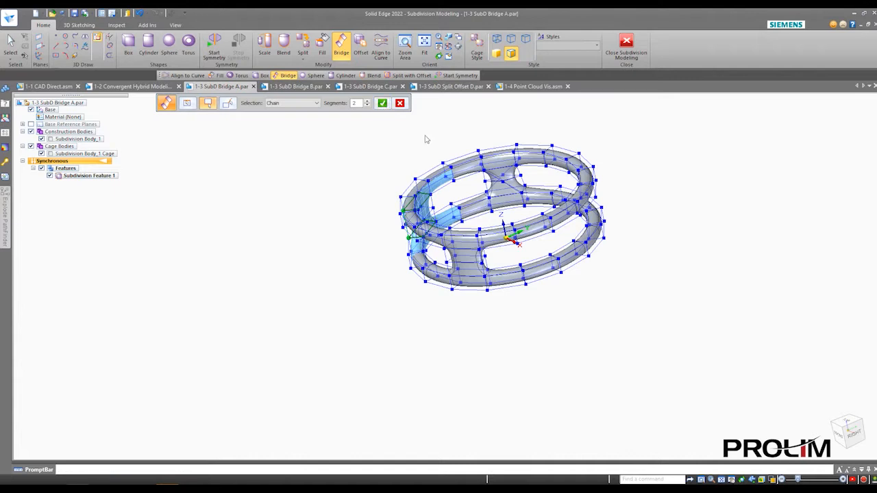
pyautogui.rightClick(347, 147)
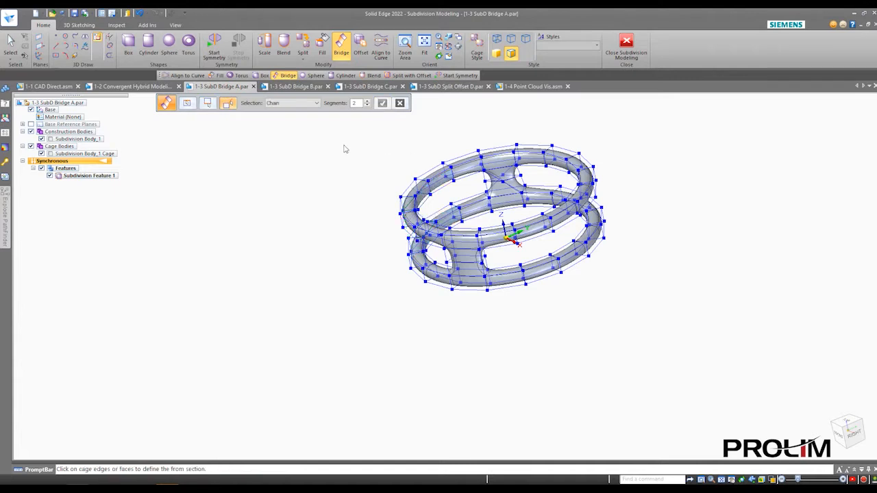
# Step: Choose an inner cage face of the upper ring, beside a vertical bridge, as the start section of a spoke across the ring
pyautogui.scroll(-2, 383, 173)
pyautogui.keyDown('shift'); pyautogui.moveTo(445, 175); pyautogui.dragTo(315, 255, button='middle'); pyautogui.keyUp('shift')
pyautogui.scroll(5, 325, 257)
pyautogui.moveTo(287, 305); pyautogui.dragTo(314, 280, button='middle')
pyautogui.scroll(-3, 317, 266)
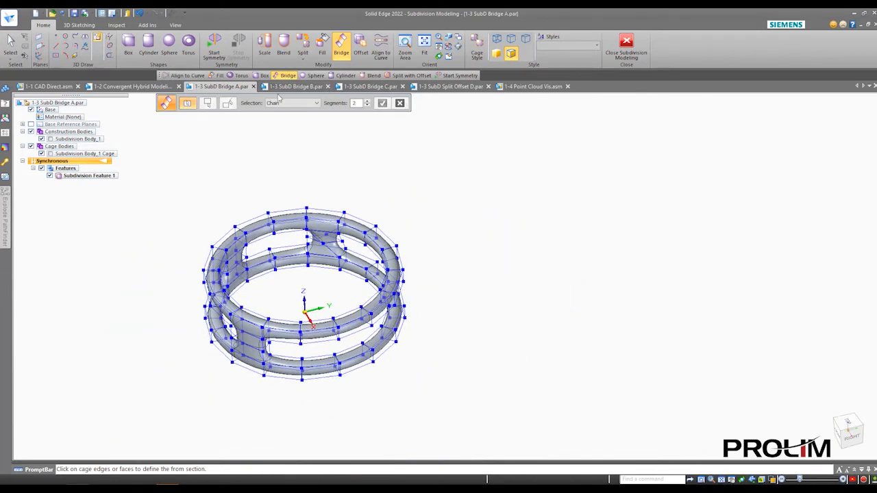
pyautogui.scroll(2, 322, 226)
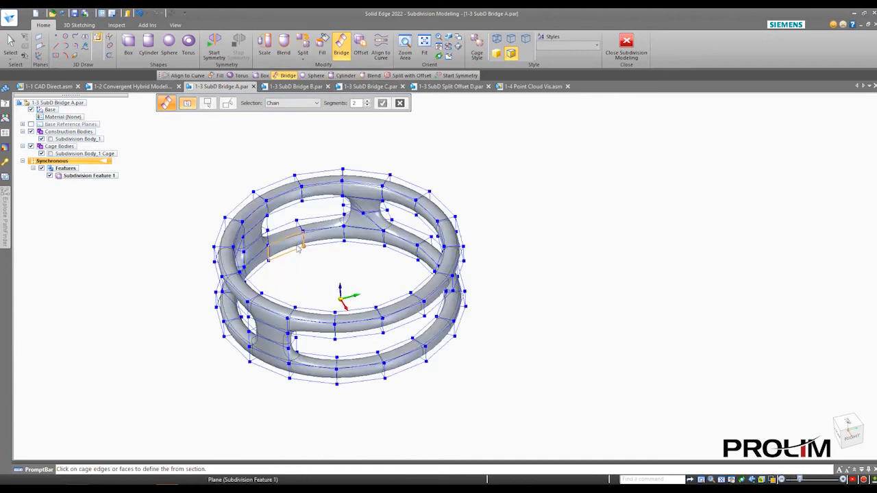
pyautogui.scroll(2, 299, 248)
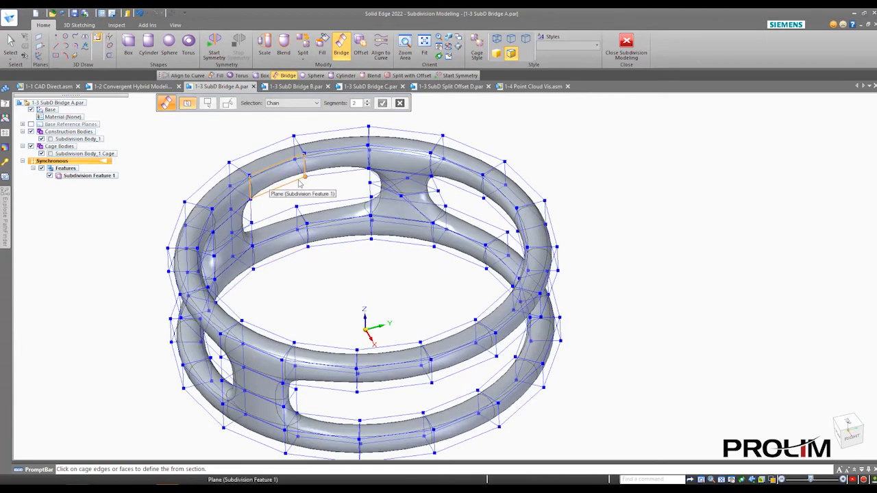
pyautogui.click(299, 181)
# Step: Choose the opposite inner cage face of the upper ring as end section and complete the spoke with 2 segments
pyautogui.moveTo(347, 285); pyautogui.dragTo(531, 323, button='middle')
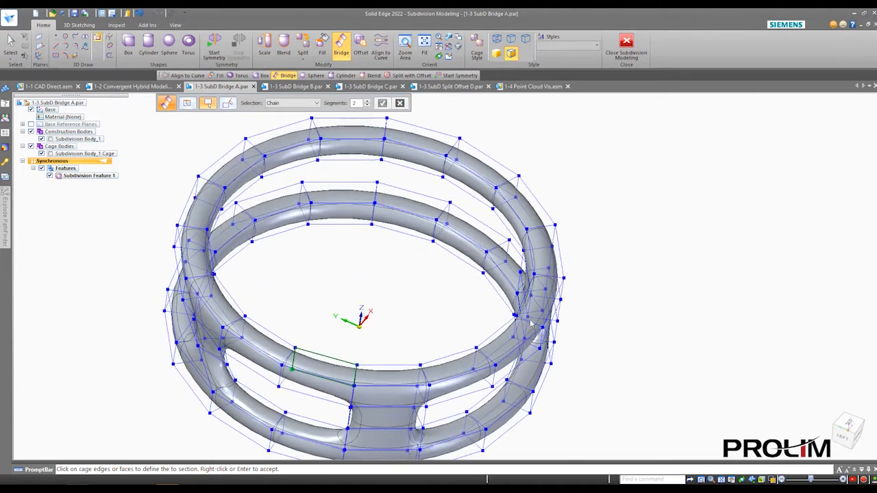
pyautogui.scroll(2, 408, 178)
pyautogui.click(384, 157)
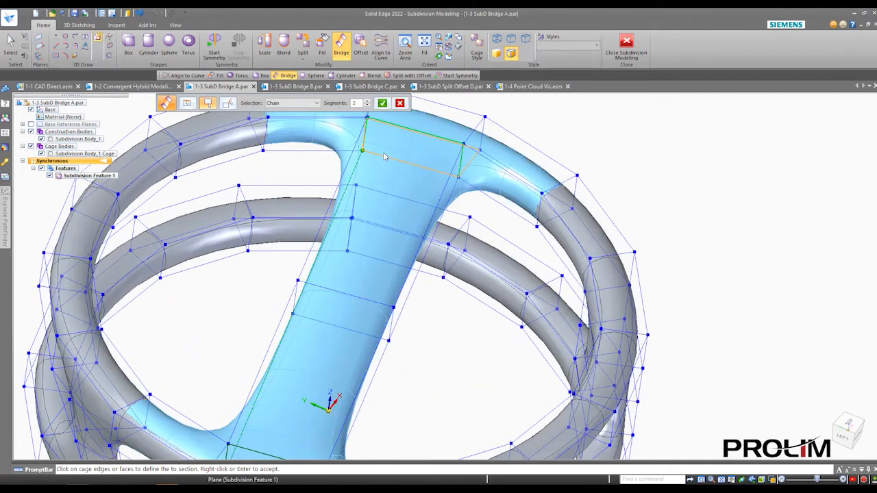
pyautogui.scroll(-3, 402, 190)
pyautogui.click(383, 103)
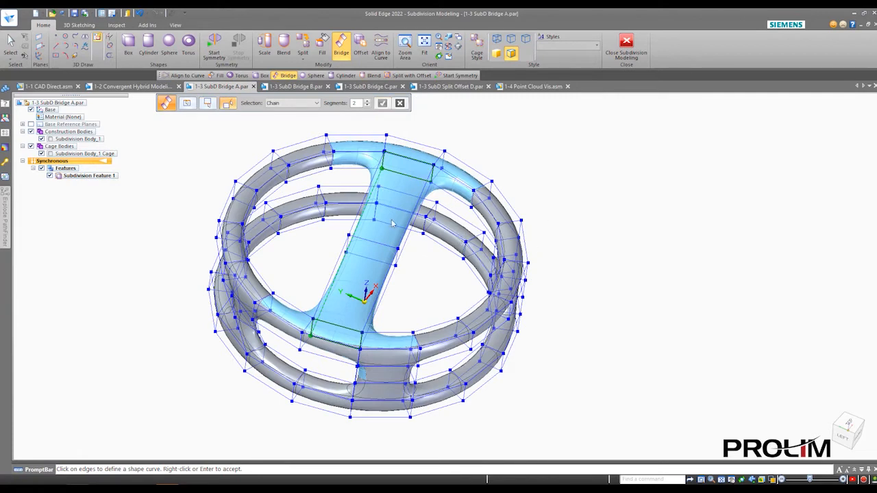
pyautogui.rightClick(479, 125)
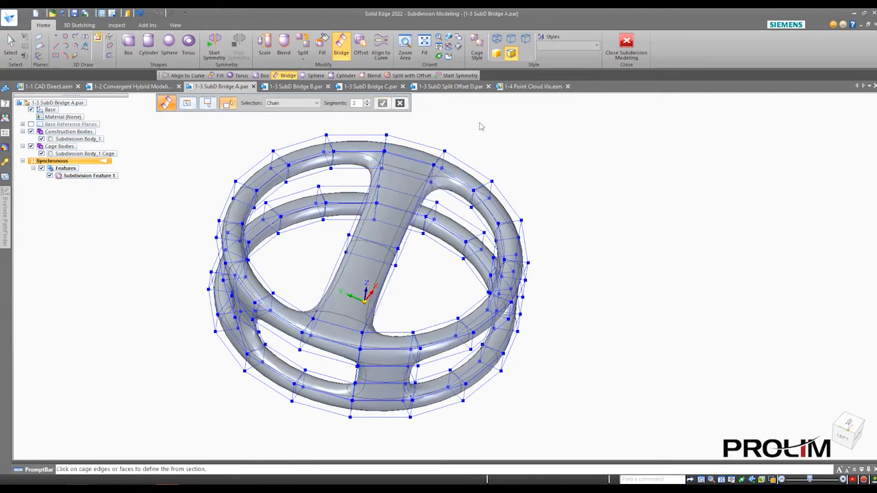
# Step: Choose and accept an inner cage face of the upper ring, midway along the first spoke's side, as the second spoke's start section
pyautogui.moveTo(524, 267); pyautogui.dragTo(443, 289, button='middle')
pyautogui.scroll(5, 311, 205)
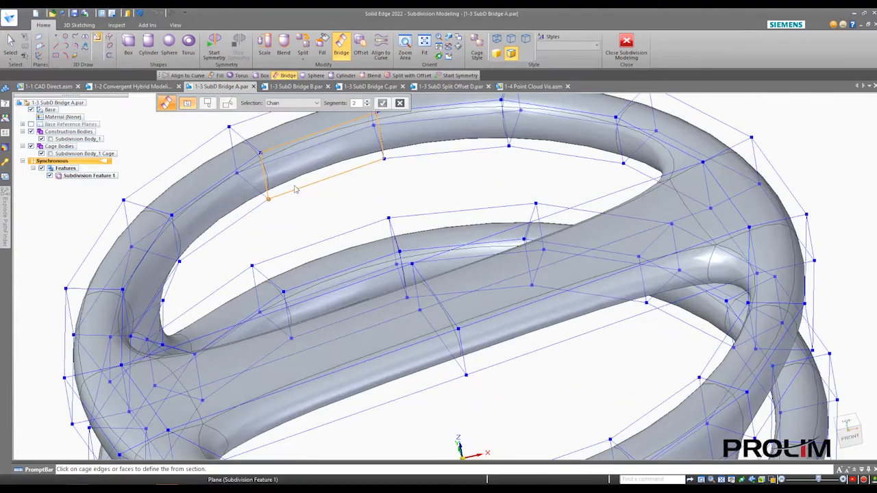
pyautogui.click(296, 190)
pyautogui.rightClick(308, 221)
# Step: Choose the inner cage face on the opposite side of the upper ring as the crossing spoke's end section
pyautogui.scroll(-2, 297, 237)
pyautogui.moveTo(295, 241); pyautogui.dragTo(439, 295, button='middle')
pyautogui.scroll(-5, 413, 337)
pyautogui.scroll(5, 438, 295)
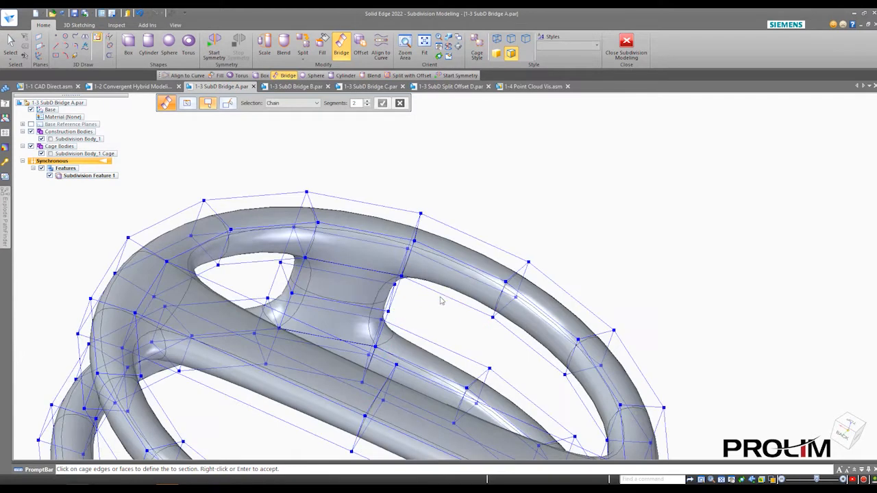
pyautogui.click(480, 312)
# Step: Complete the crossing spoke with 2 segments and no shape curve, and close subdivision modeling
pyautogui.click(382, 104)
pyautogui.scroll(-4, 488, 175)
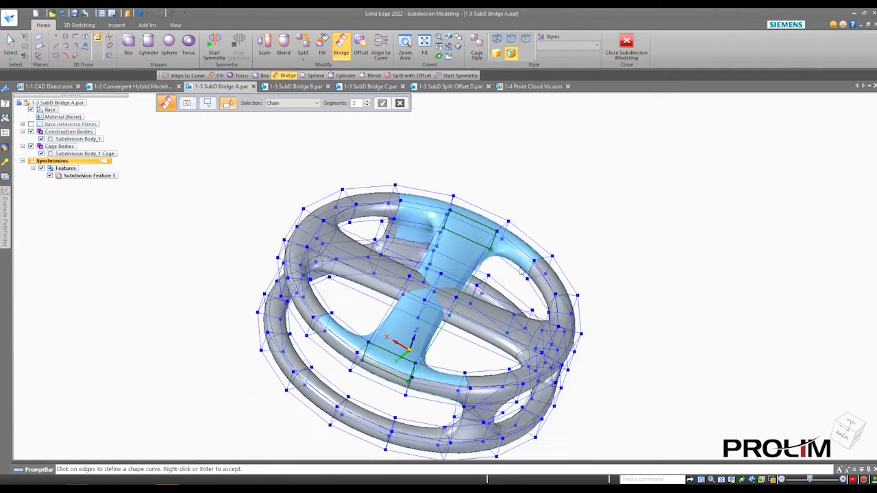
pyautogui.moveTo(507, 199); pyautogui.dragTo(476, 262, button='middle')
pyautogui.rightClick(579, 184)
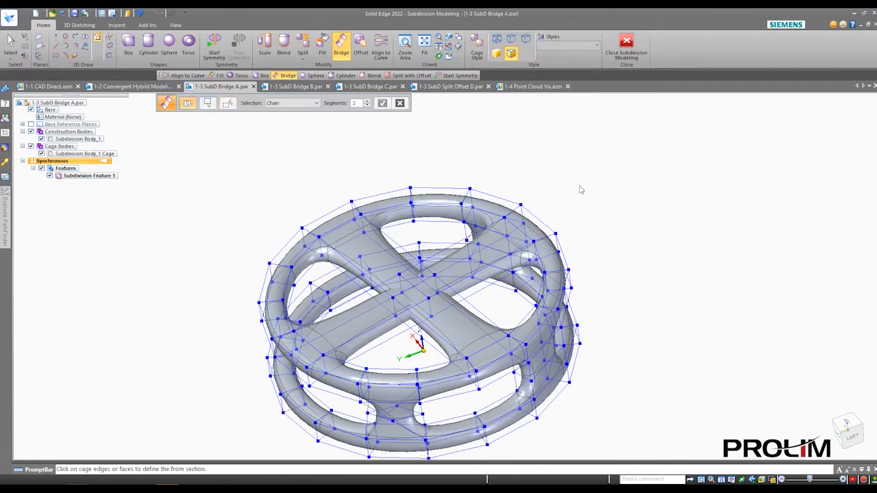
pyautogui.click(626, 45)
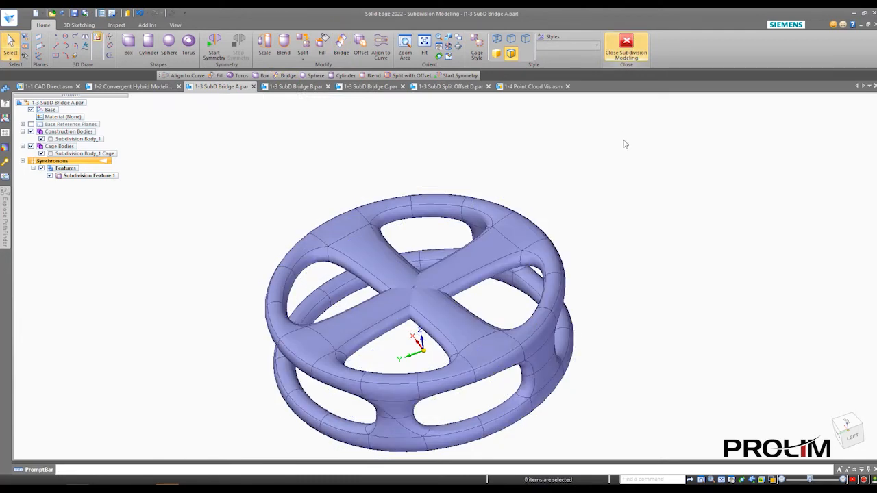
# Step: Examine the finished wheel from above and at an angle, focusing on where the two spokes cross
pyautogui.moveTo(456, 222); pyautogui.dragTo(457, 113, button='middle')
pyautogui.moveTo(436, 318); pyautogui.dragTo(492, 253, button='middle')
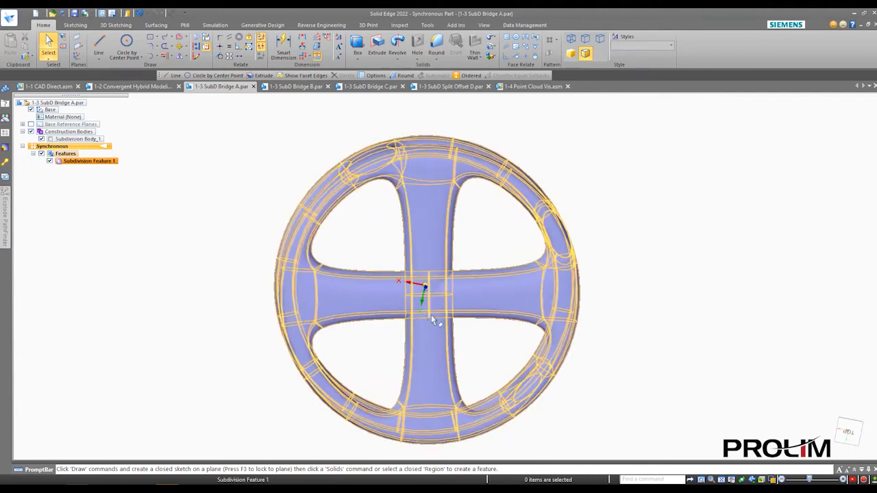
pyautogui.scroll(5, 432, 288)
pyautogui.scroll(-8, 433, 264)
pyautogui.moveTo(441, 313); pyautogui.dragTo(404, 233, button='middle')
pyautogui.scroll(7, 403, 241)
pyautogui.scroll(-10, 490, 250)
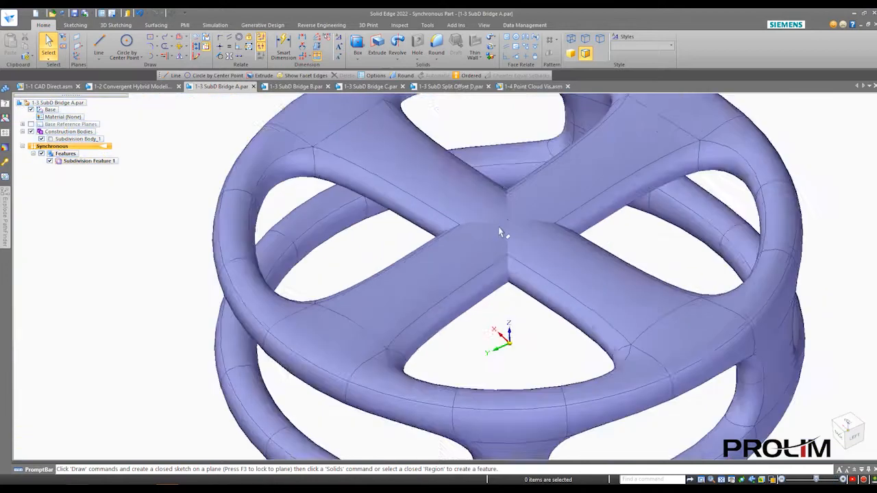
pyautogui.scroll(5, 494, 180)
pyautogui.scroll(-5, 493, 179)
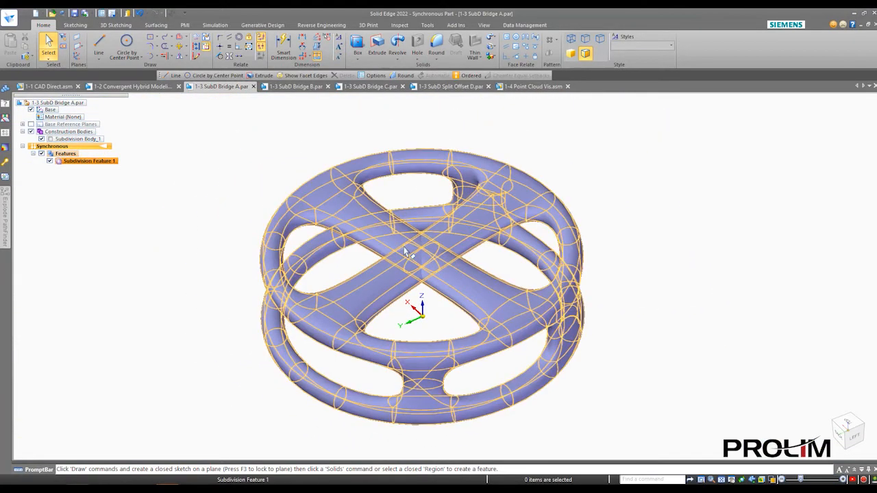
pyautogui.scroll(3, 495, 274)
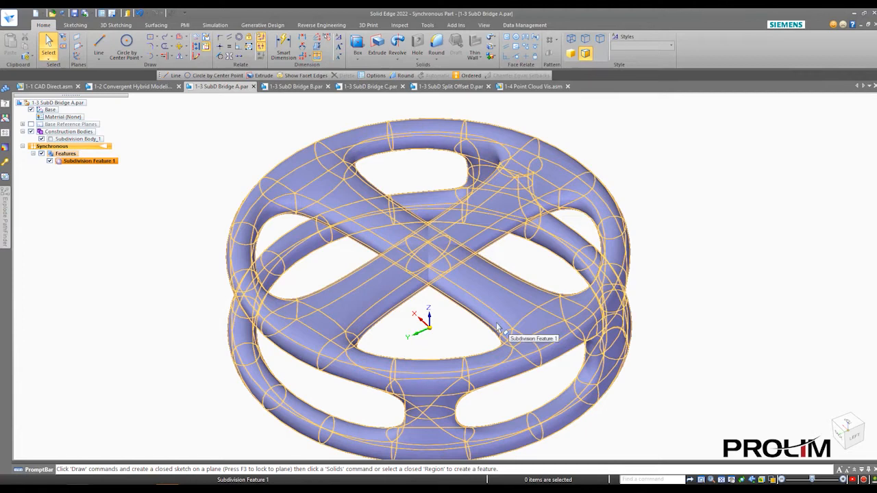
pyautogui.scroll(-3, 445, 286)
pyautogui.scroll(3, 435, 267)
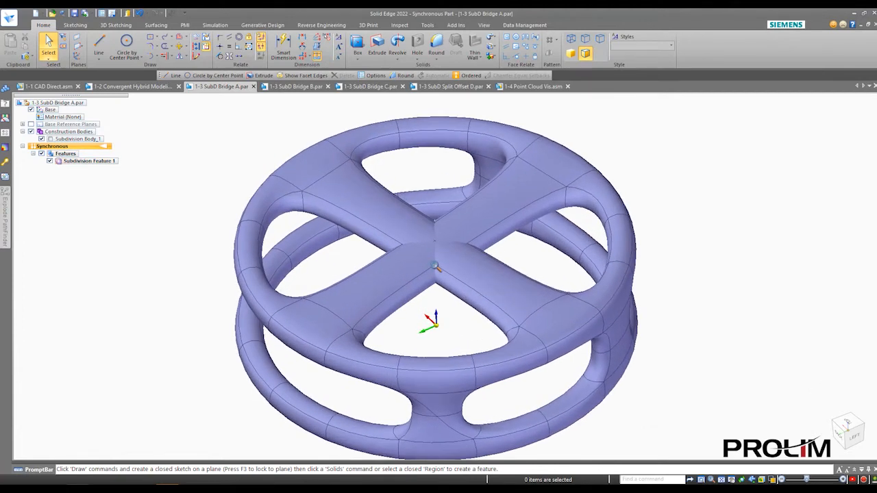
pyautogui.moveTo(436, 267); pyautogui.dragTo(442, 253, button='middle')
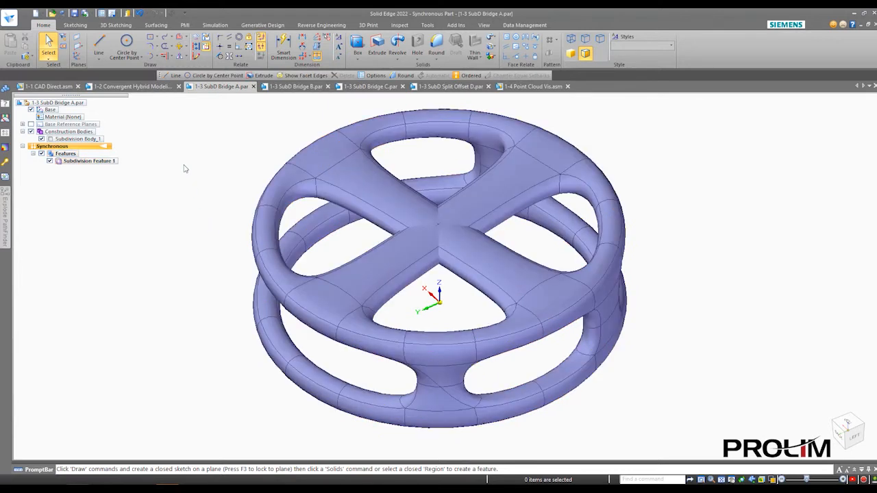
# Step: Switch to the 1-3 SubD Bridge B.par document and open Subdivision Feature 1 for editing
pyautogui.click(297, 89)
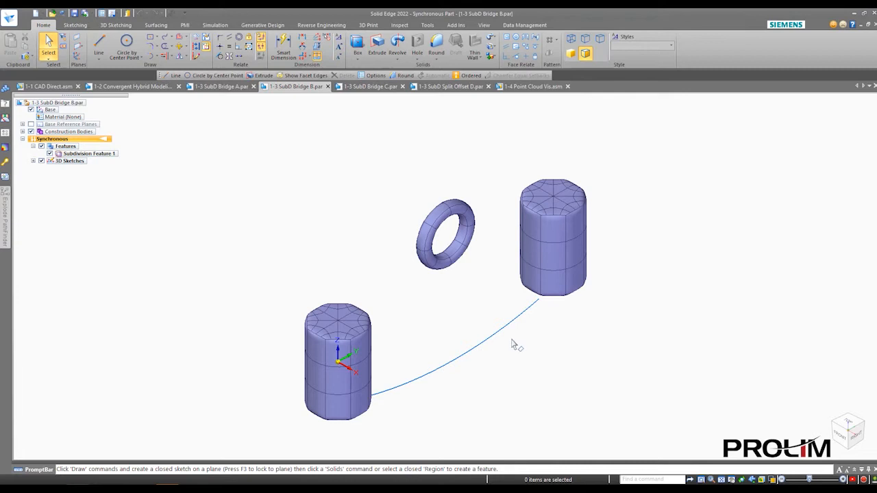
pyautogui.scroll(1, 431, 310)
pyautogui.keyDown('shift'); pyautogui.moveTo(451, 311); pyautogui.dragTo(436, 299, button='middle'); pyautogui.keyUp('shift')
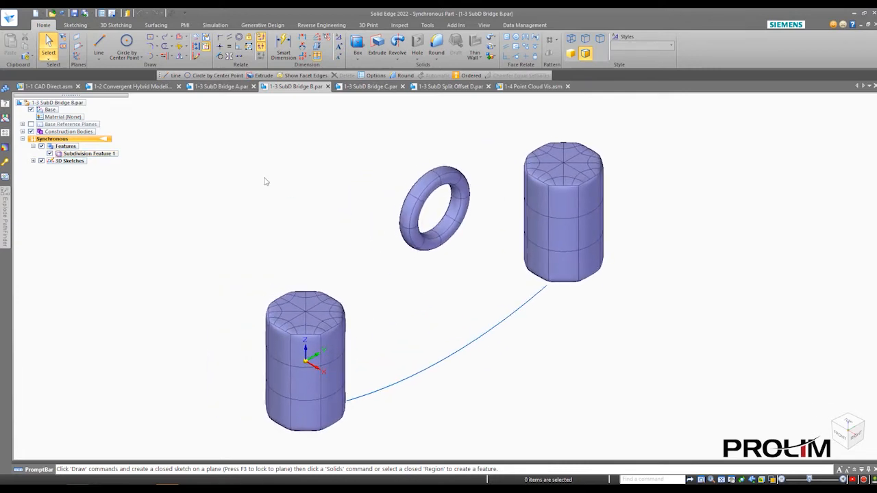
pyautogui.click(85, 154)
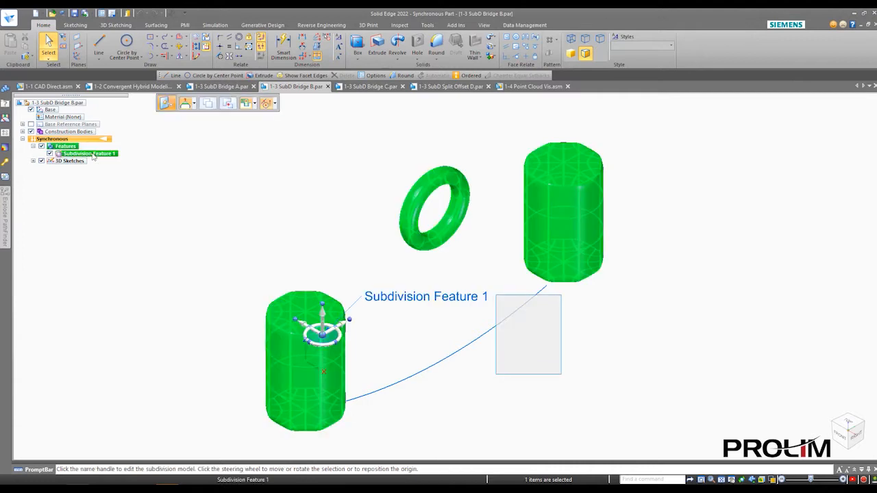
pyautogui.doubleClick(446, 303)
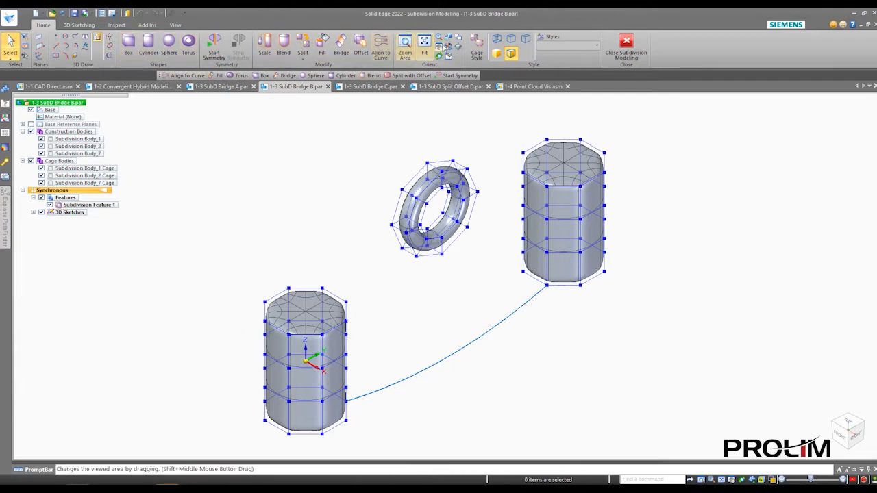
# Step: Start a bridge from the upper cage face on the origin cylinder's side, facing the torus and the other cylinder
pyautogui.keyDown('shift'); pyautogui.moveTo(431, 325); pyautogui.dragTo(334, 240, button='middle'); pyautogui.keyUp('shift')
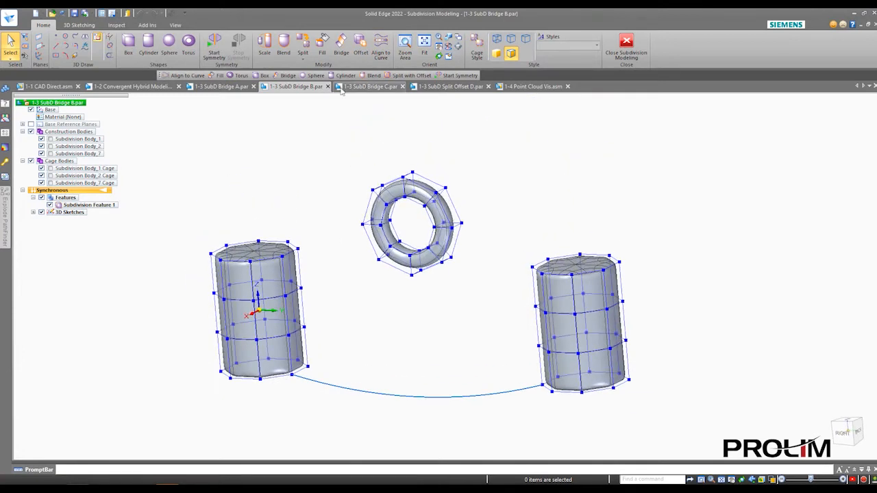
pyautogui.click(341, 45)
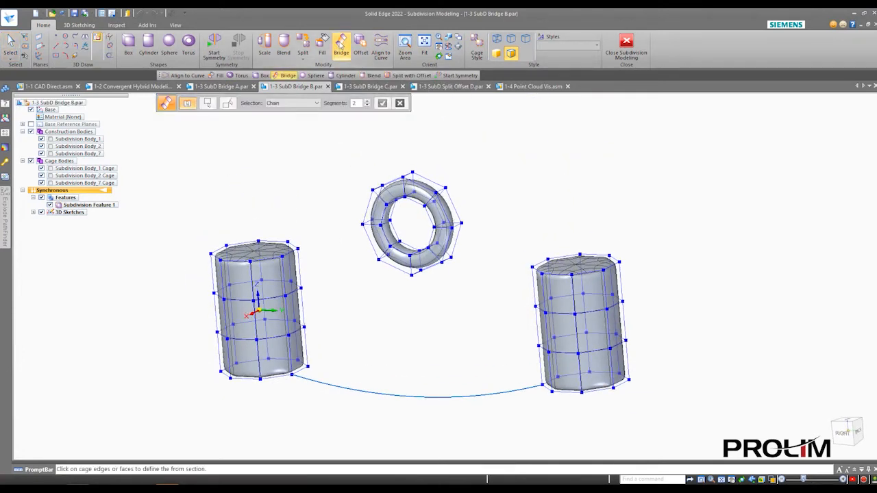
pyautogui.scroll(4, 322, 296)
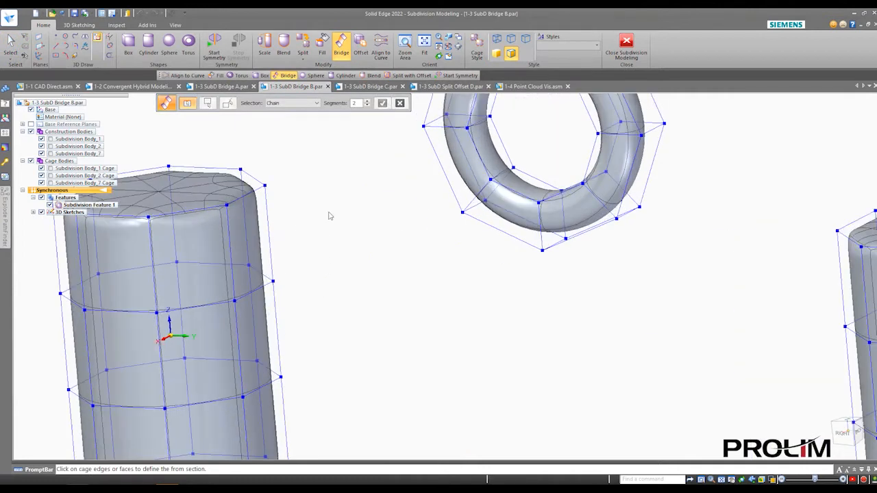
pyautogui.click(264, 197)
pyautogui.scroll(-4, 326, 219)
pyautogui.rightClick(326, 219)
# Step: Pick the torus's outer cage face towards the origin cylinder as the end section and complete the bridge with 2 segments and no shape curve
pyautogui.moveTo(330, 221); pyautogui.dragTo(431, 257, button='middle')
pyautogui.scroll(5, 368, 229)
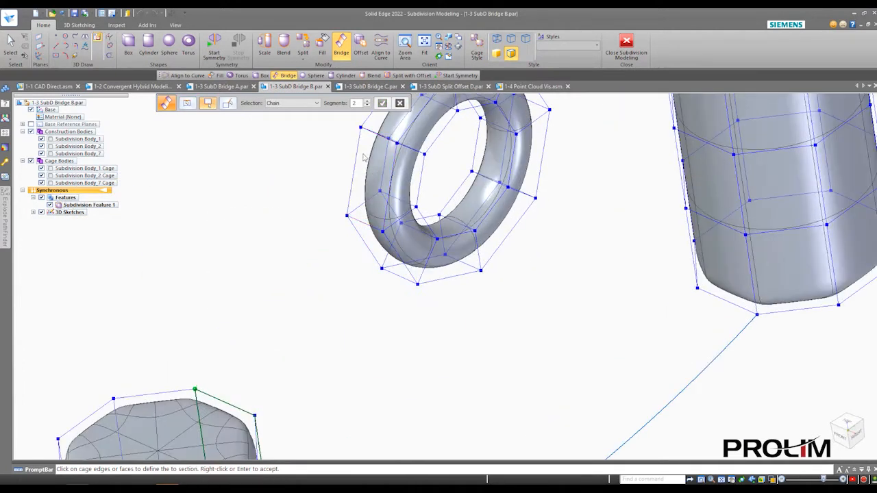
pyautogui.click(359, 163)
pyautogui.rightClick(400, 192)
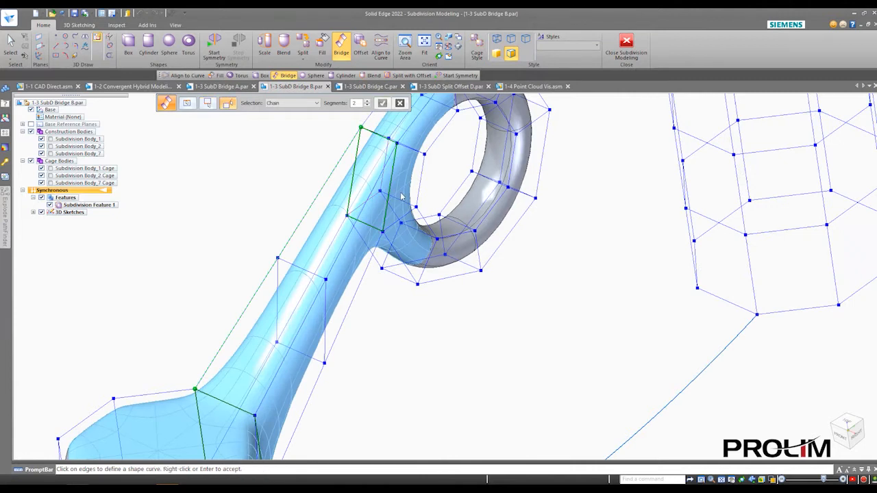
pyautogui.scroll(-5, 406, 217)
pyautogui.keyDown('shift'); pyautogui.moveTo(486, 227); pyautogui.dragTo(427, 297, button='middle'); pyautogui.keyUp('shift')
pyautogui.rightClick(433, 256)
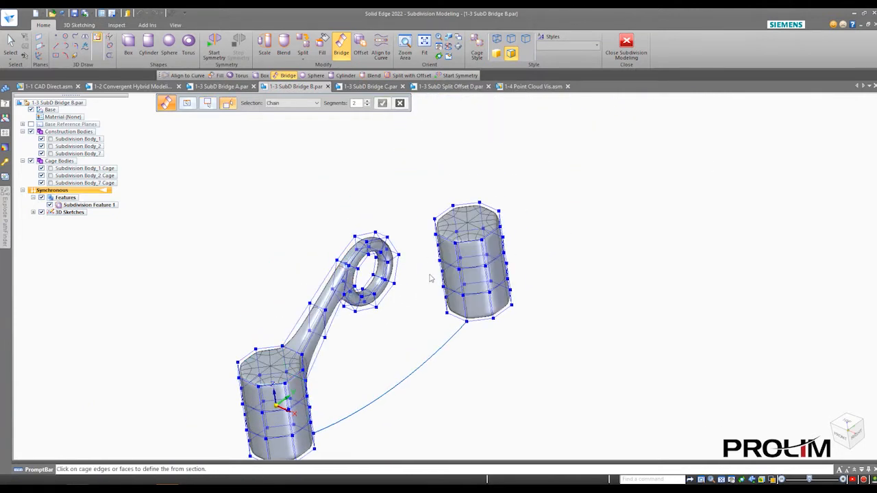
# Step: Choose the second cylinder's upper cage face on the torus side as the start section of another bridge
pyautogui.scroll(5, 452, 253)
pyautogui.click(457, 211)
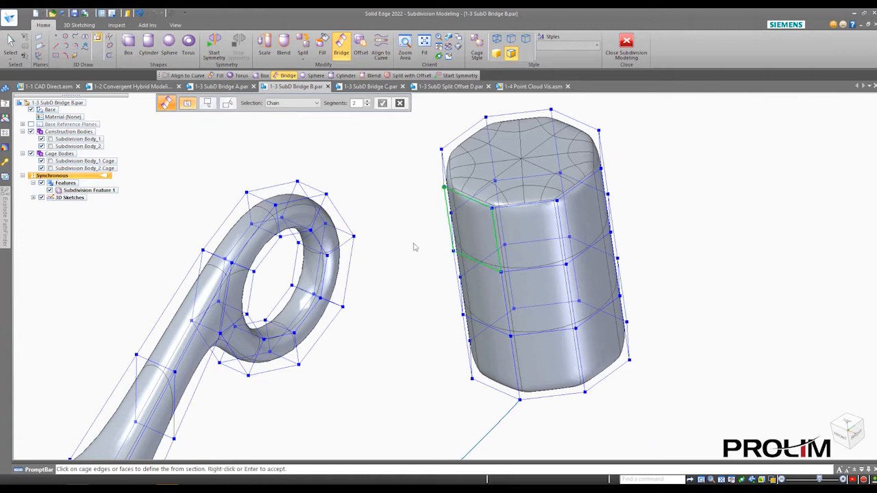
pyautogui.moveTo(411, 239); pyautogui.dragTo(280, 250, button='middle')
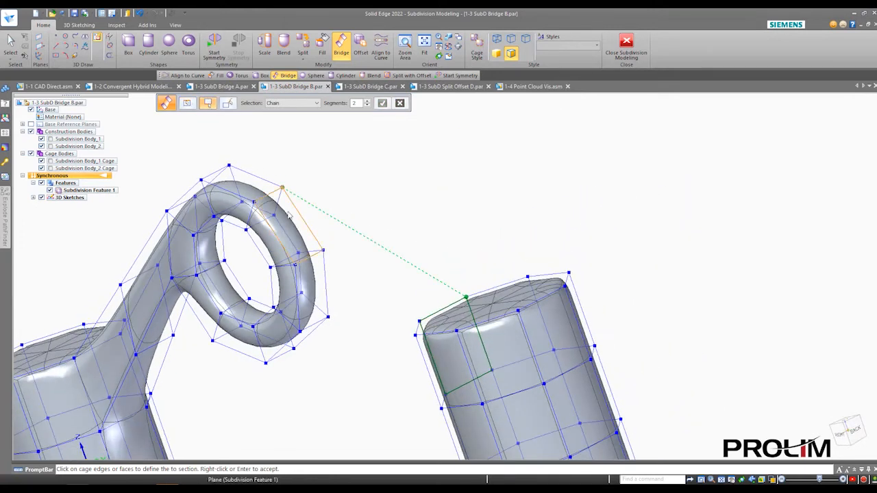
# Step: Pick the torus's upper outer cage face towards the second cylinder as the end section and complete the 2-segment bridge without a shape curve
pyautogui.click(290, 215)
pyautogui.click(383, 103)
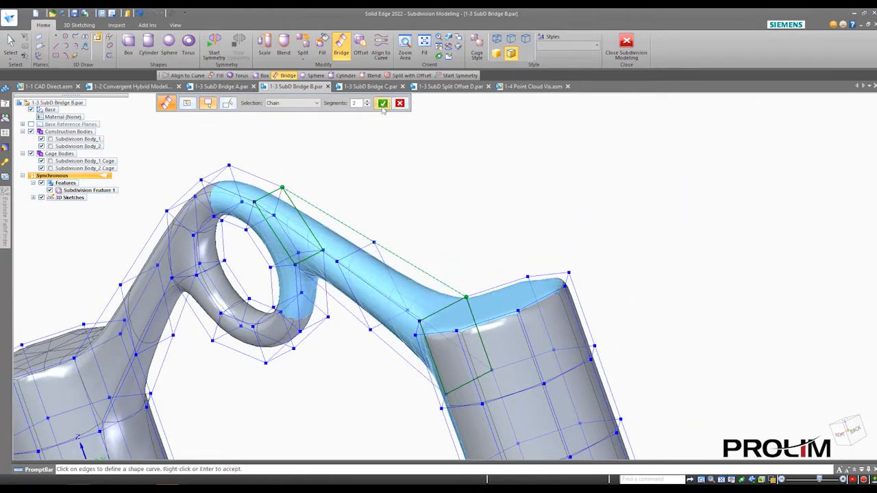
pyautogui.scroll(-3, 387, 167)
pyautogui.moveTo(387, 229); pyautogui.dragTo(335, 261, button='middle')
pyautogui.scroll(4, 221, 312)
pyautogui.rightClick(200, 305)
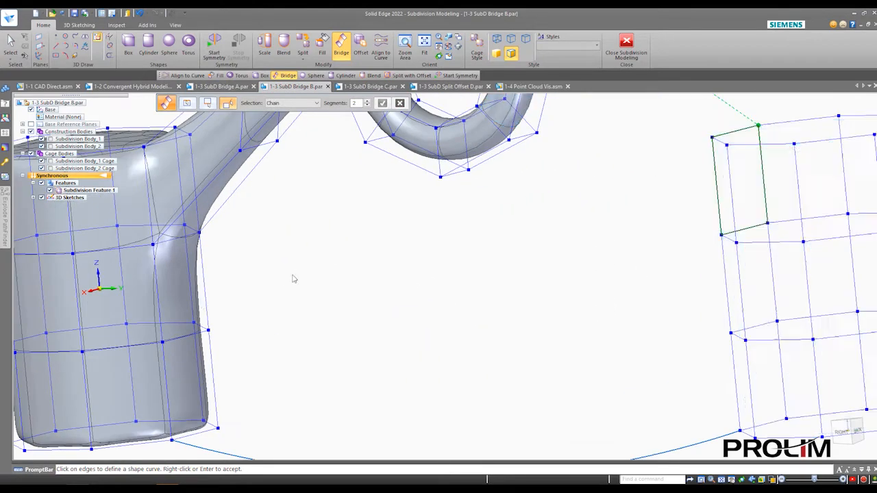
# Step: Define a lower bridge from the origin cylinder's cage face directly below its first bridge to the torus's lower outer cage face
pyautogui.click(206, 325)
pyautogui.moveTo(295, 274); pyautogui.dragTo(368, 279, button='middle')
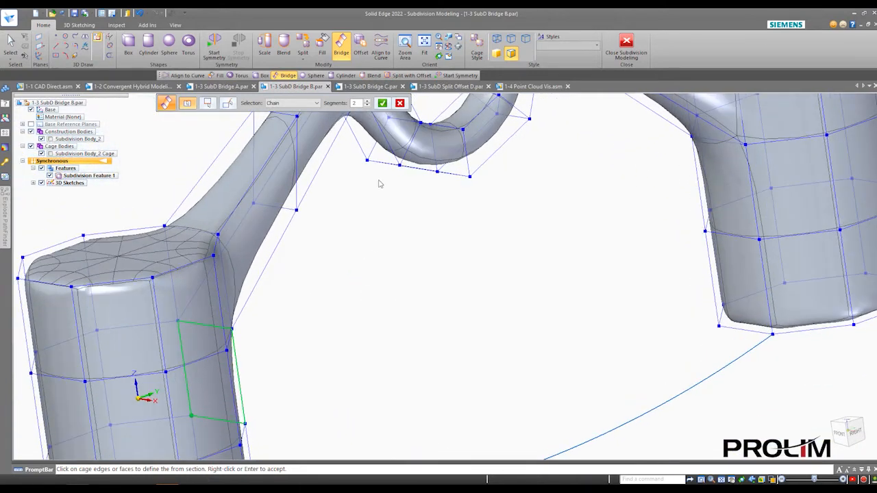
pyautogui.click(394, 164)
pyautogui.moveTo(402, 261); pyautogui.dragTo(330, 249, button='middle')
pyautogui.click(381, 105)
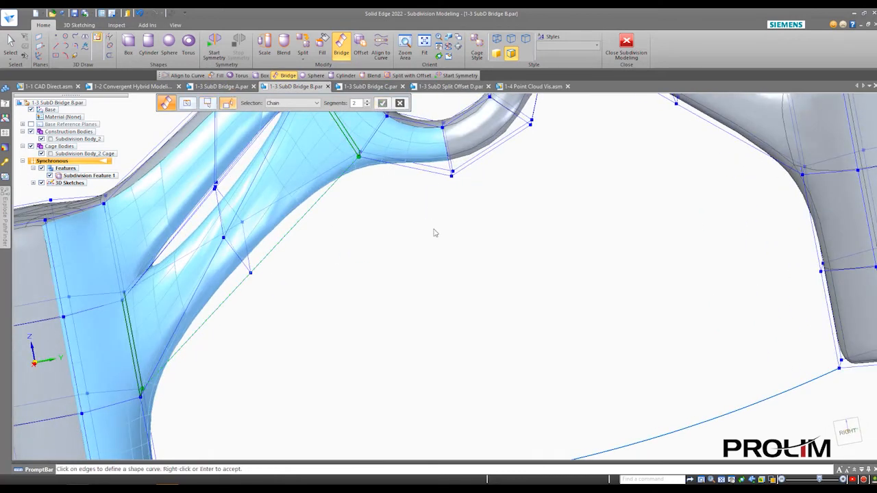
# Step: Complete the origin cylinder's lower bridge with 2 segments and no shape curve
pyautogui.hotkey('ctrl', 'f')
pyautogui.moveTo(514, 254); pyautogui.dragTo(558, 236, button='middle')
pyautogui.scroll(5, 559, 236)
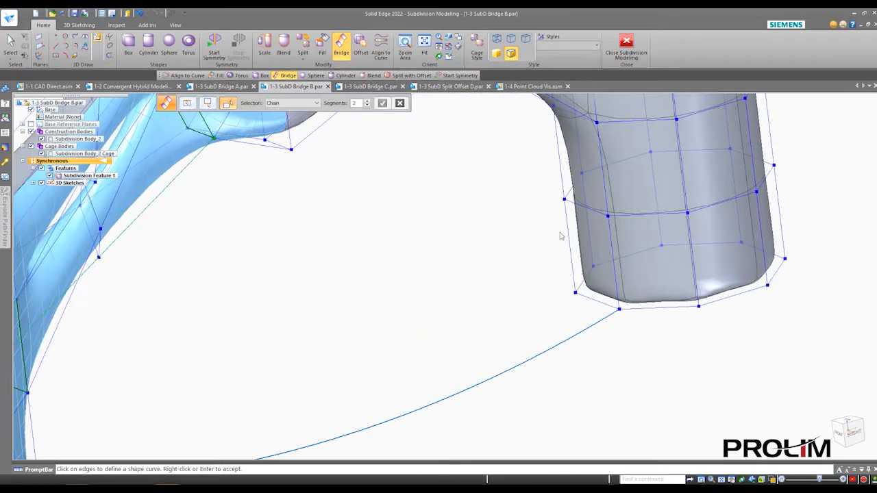
pyautogui.rightClick(501, 150)
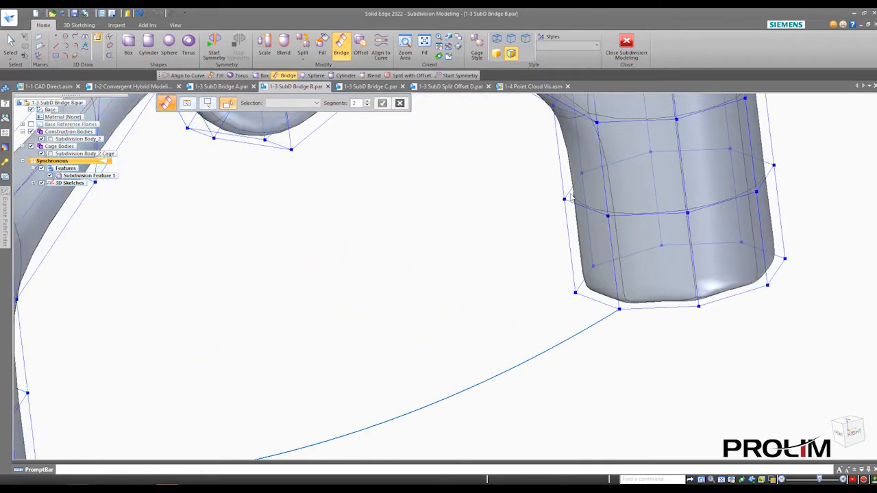
# Step: Define a matching lower bridge from the second cylinder's middle cage face on the inner side to the torus's lower outer cage face
pyautogui.click(569, 201)
pyautogui.scroll(-5, 511, 227)
pyautogui.moveTo(493, 220); pyautogui.dragTo(403, 184, button='middle')
pyautogui.scroll(5, 404, 184)
pyautogui.rightClick(396, 134)
pyautogui.click(396, 131)
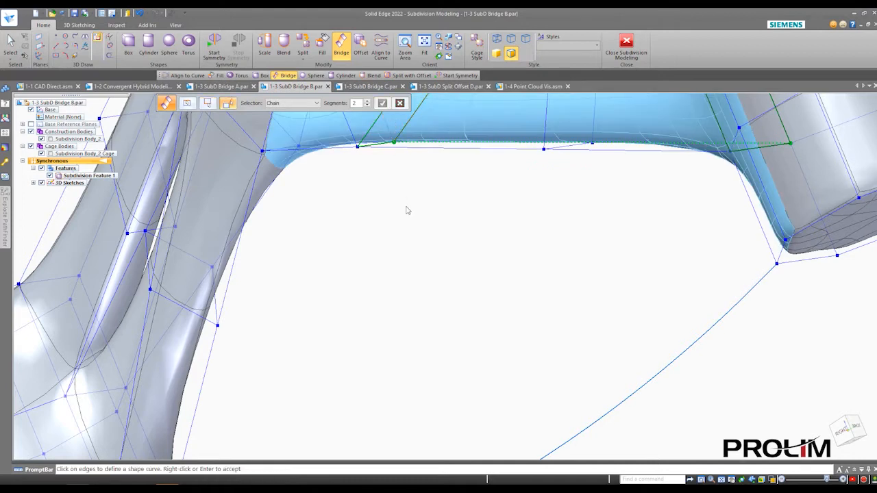
# Step: Complete the second cylinder's lower bridge with 2 segments and no shape curve, and show the whole bracket upright in the Right view
pyautogui.scroll(-5, 481, 232)
pyautogui.rightClick(462, 256)
pyautogui.click(840, 435)
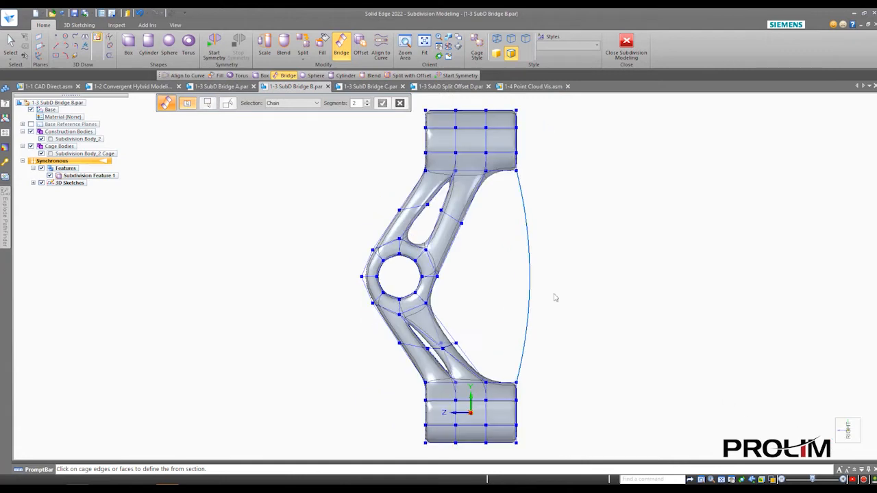
pyautogui.click(861, 458)
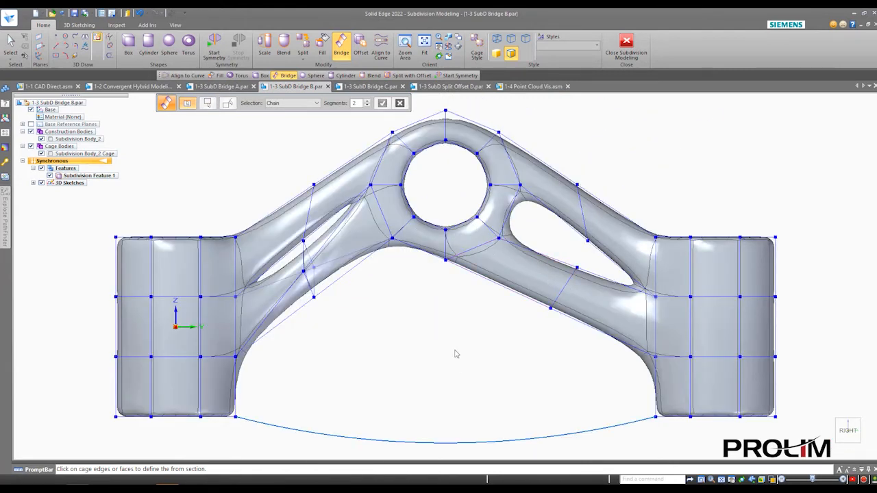
pyautogui.scroll(-2, 457, 352)
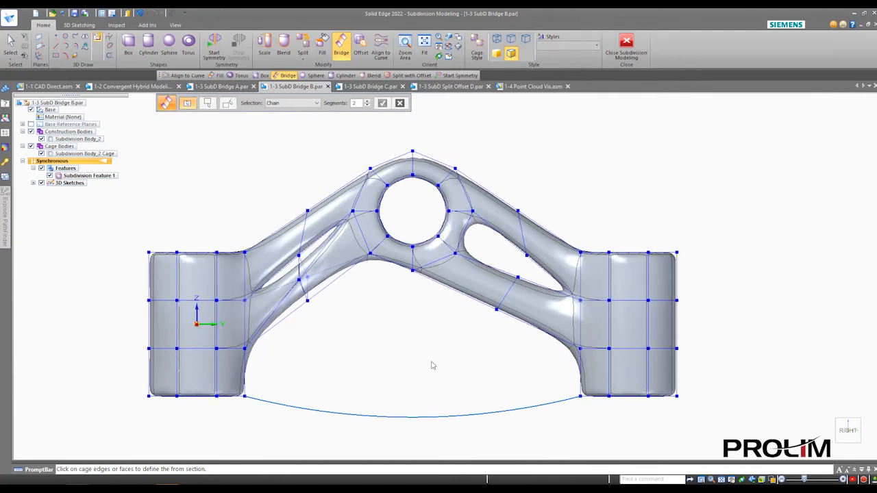
# Step: Examine the bracket and the open arc curve between the two cylinder bases from the side and at an angle
pyautogui.moveTo(384, 336); pyautogui.dragTo(348, 366, button='middle')
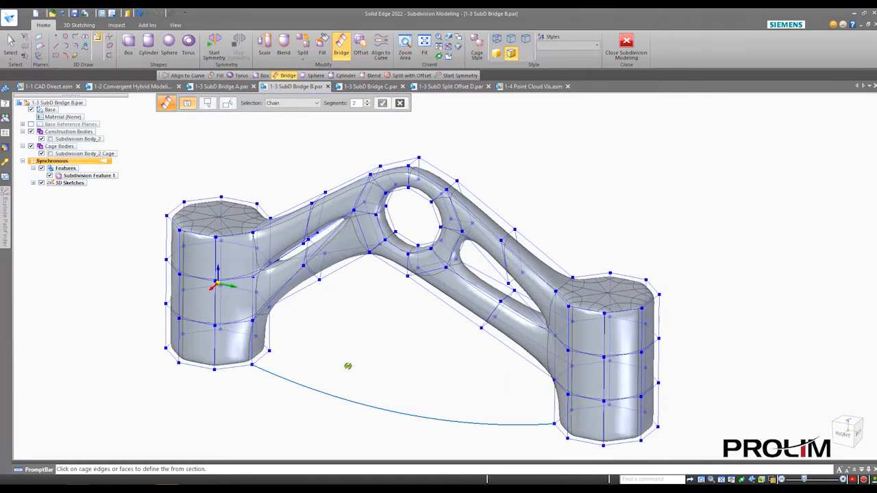
pyautogui.scroll(3, 422, 377)
pyautogui.scroll(-2, 419, 353)
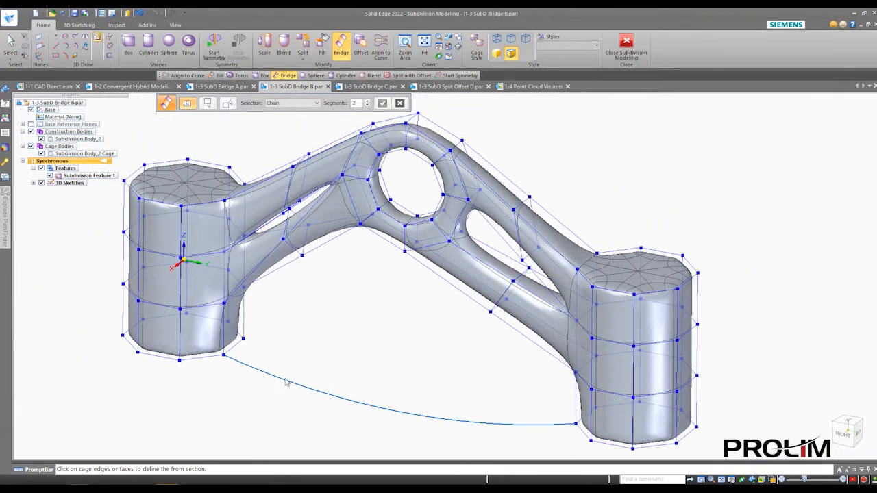
pyautogui.click(843, 435)
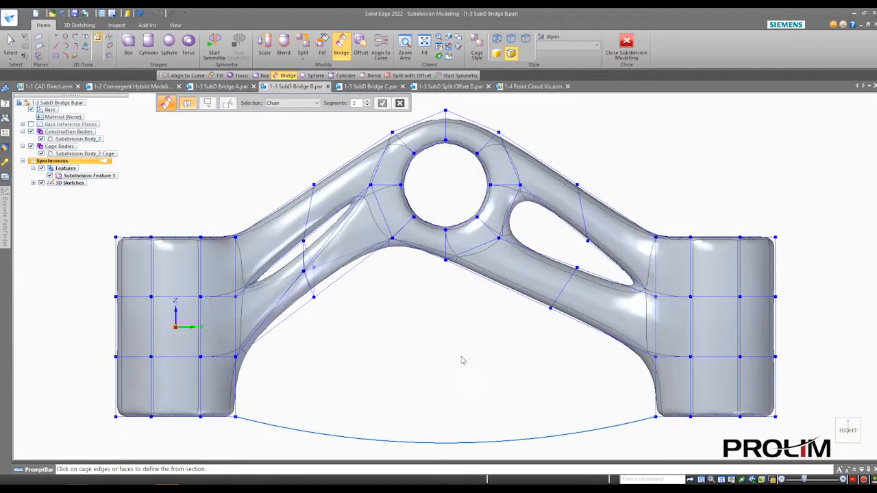
pyautogui.scroll(-2, 434, 345)
pyautogui.moveTo(432, 347); pyautogui.dragTo(405, 397, button='middle')
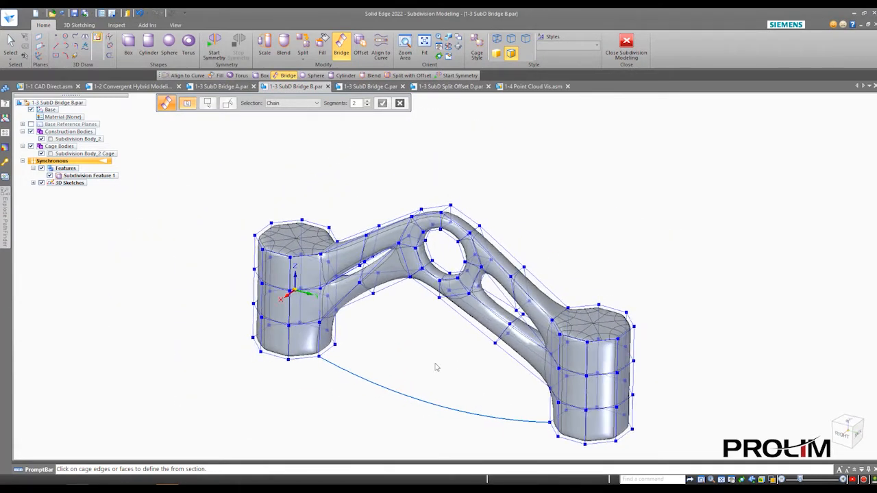
pyautogui.scroll(2, 434, 364)
pyautogui.keyDown('shift'); pyautogui.moveTo(449, 365); pyautogui.dragTo(397, 333, button='middle'); pyautogui.keyUp('shift')
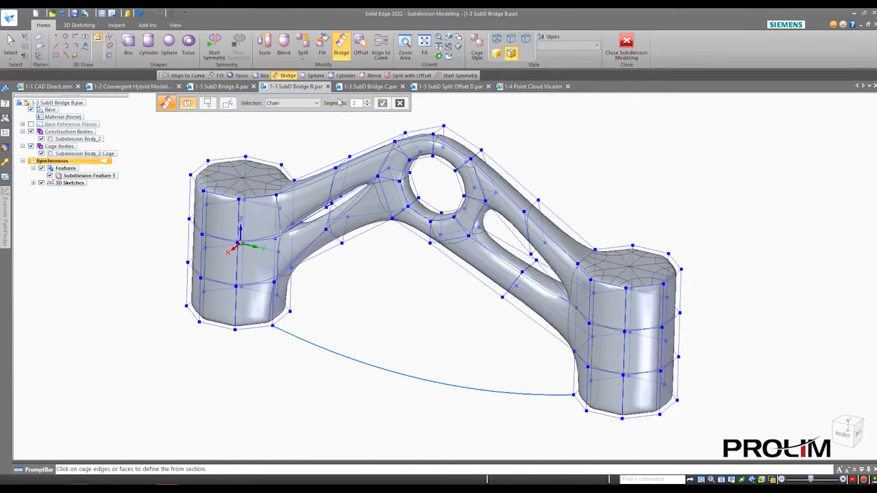
# Step: Accept the lowest inner cage edge loop of the cylinder at the origin as the Bridge's from section, using Chain selection
pyautogui.click(342, 45)
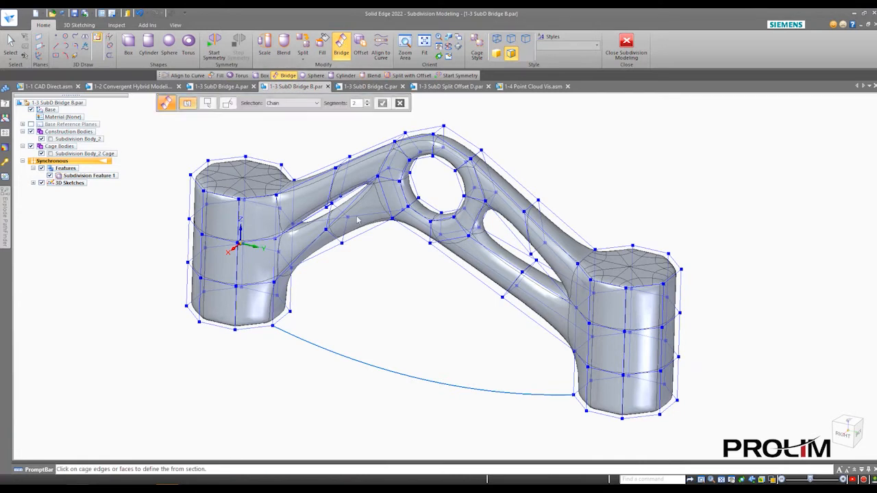
pyautogui.scroll(3, 295, 324)
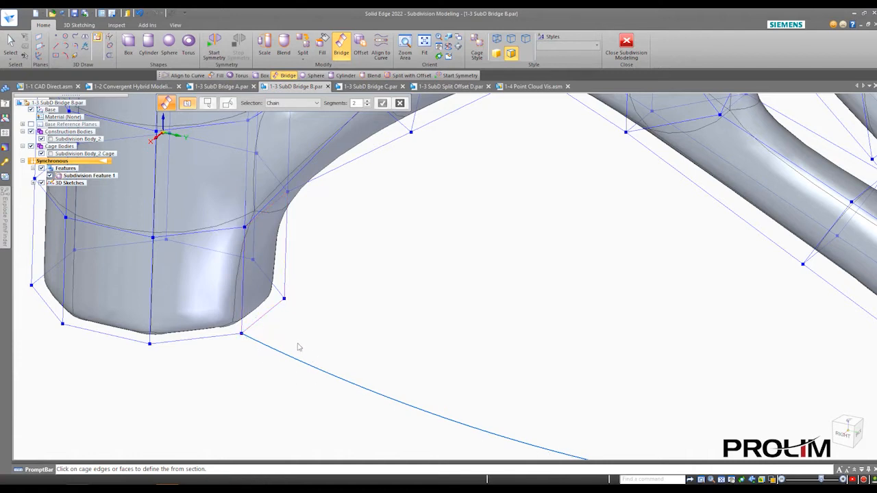
pyautogui.click(250, 327)
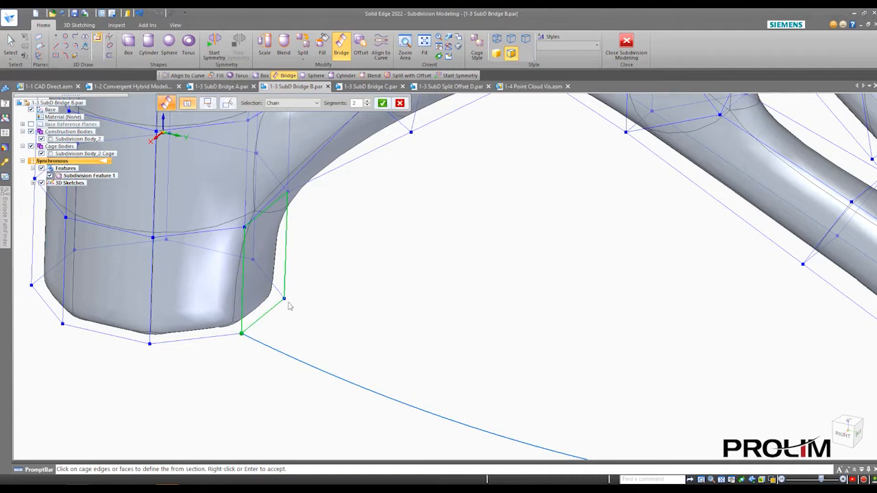
pyautogui.scroll(-3, 335, 306)
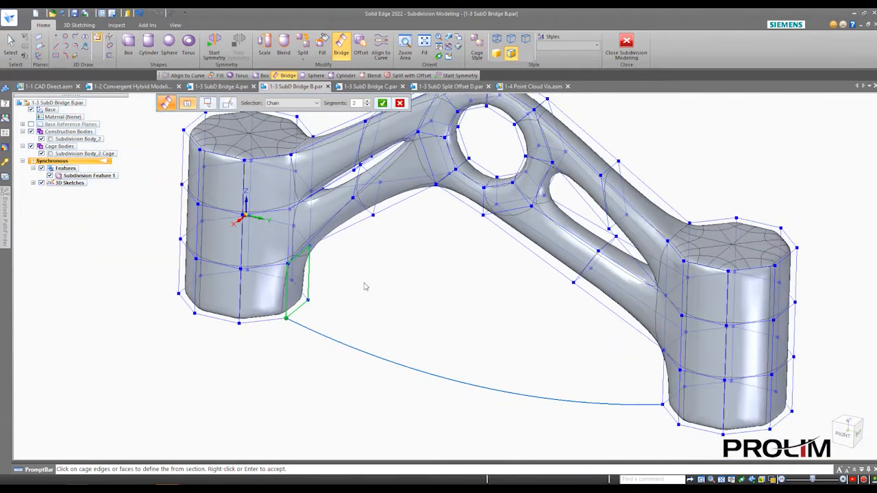
pyautogui.rightClick(348, 290)
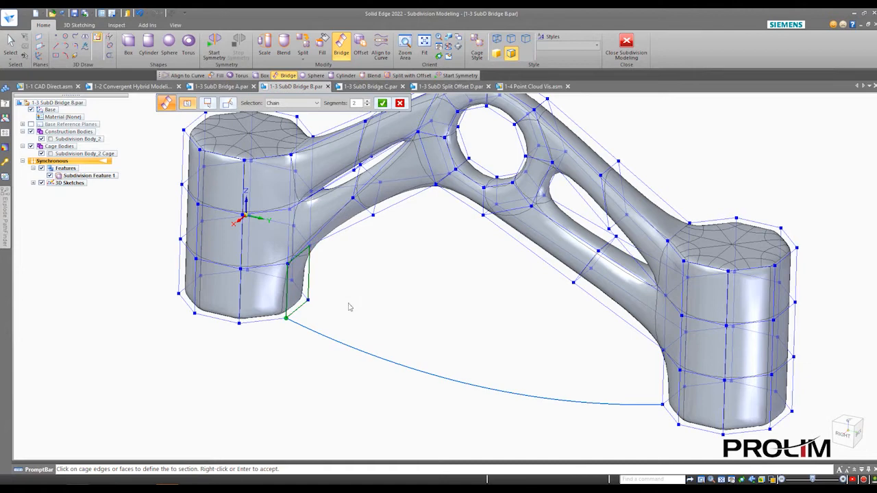
# Step: Select the matching lowest inner cage edge loop on the opposite cylinder as the Bridge's to section
pyautogui.moveTo(364, 342); pyautogui.dragTo(482, 354, button='middle')
pyautogui.scroll(3, 580, 348)
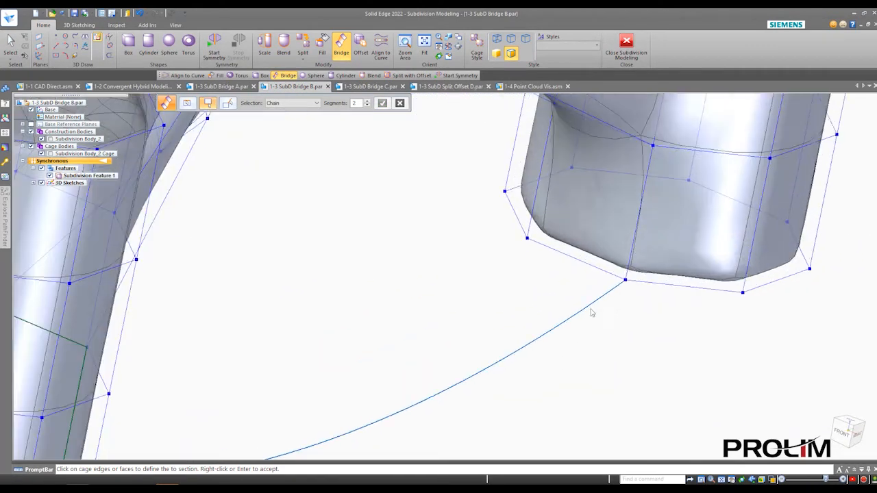
pyautogui.click(602, 269)
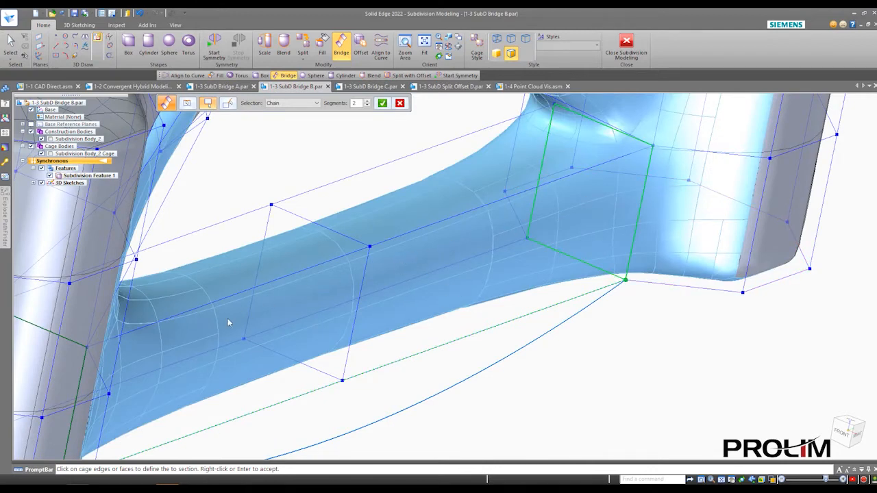
# Step: Use the arc between the two cylinder bases as the bridge's shape curve
pyautogui.moveTo(540, 233); pyautogui.dragTo(506, 367, button='middle')
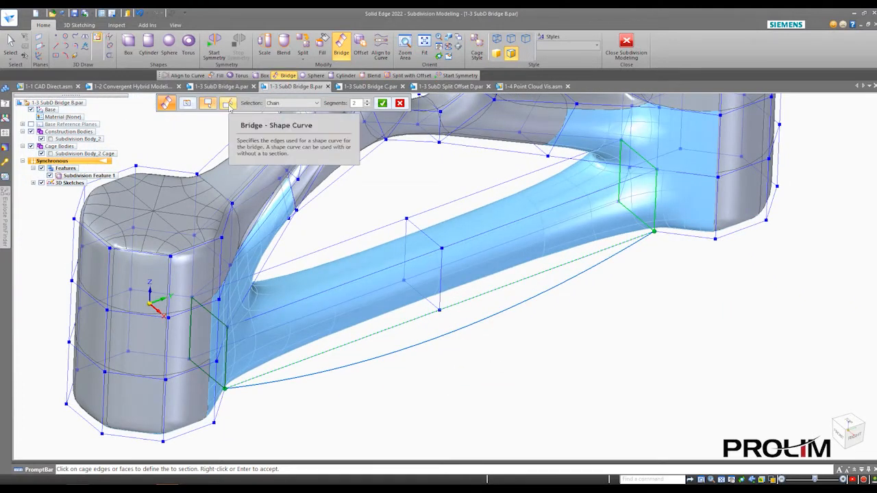
pyautogui.click(228, 103)
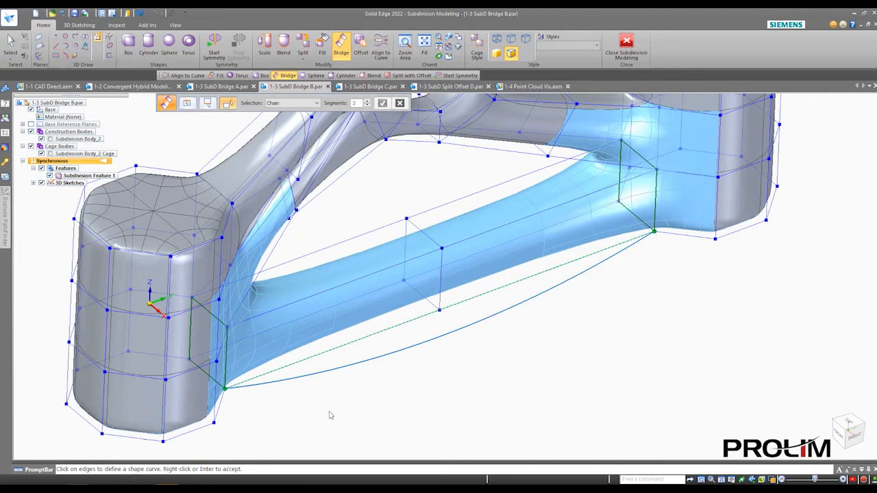
pyautogui.click(382, 355)
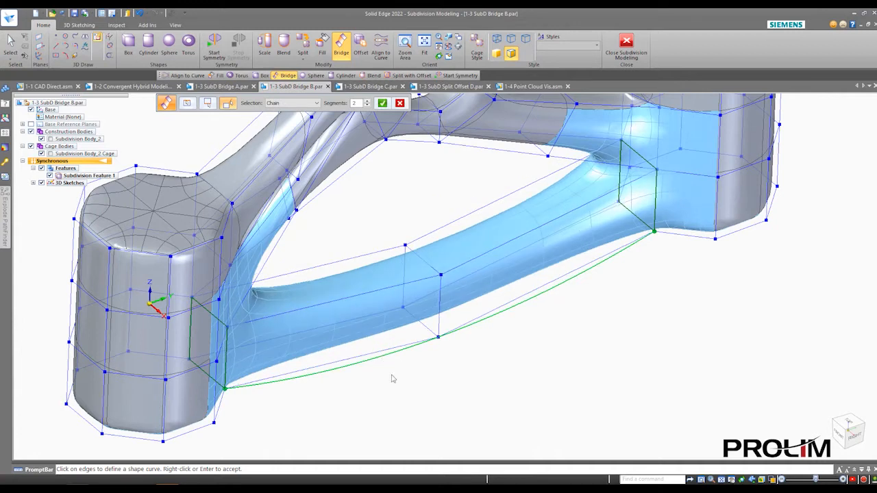
# Step: Increase the bridge's segment count to 11 while viewing the part from the Right view
pyautogui.click(850, 432)
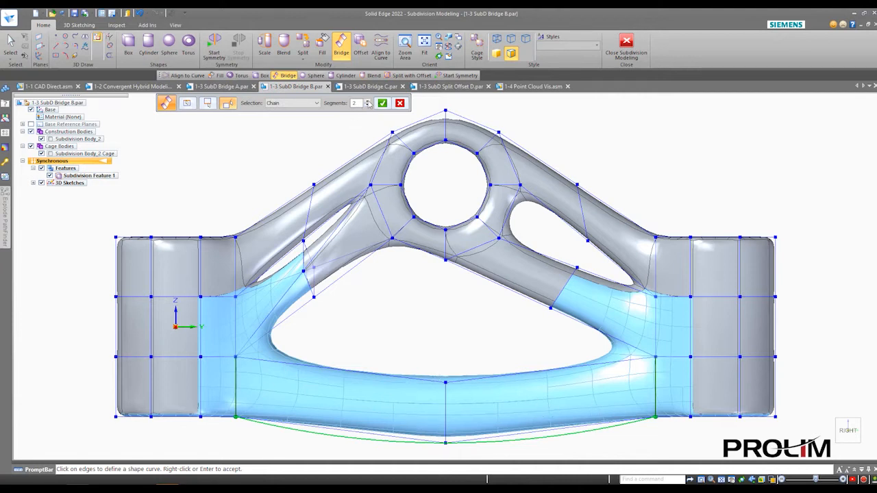
pyautogui.click(368, 100)
pyautogui.click(368, 101)
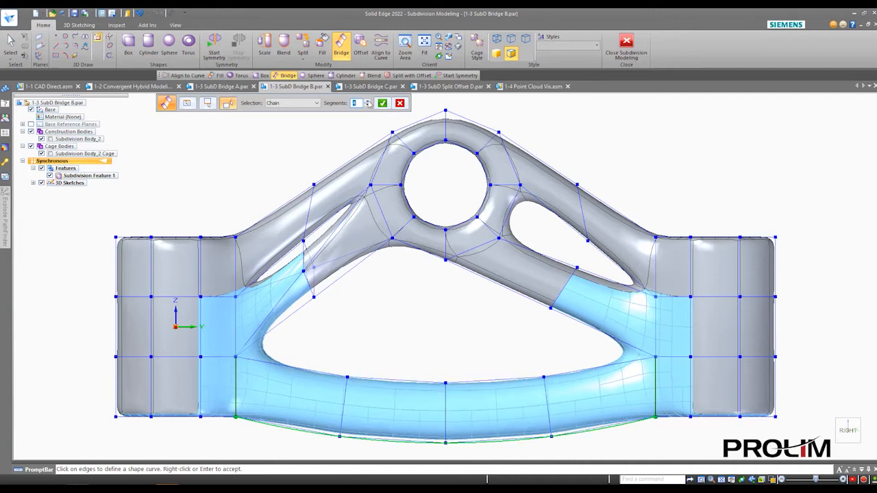
pyautogui.click(368, 100)
pyautogui.click(369, 101)
pyautogui.click(368, 101)
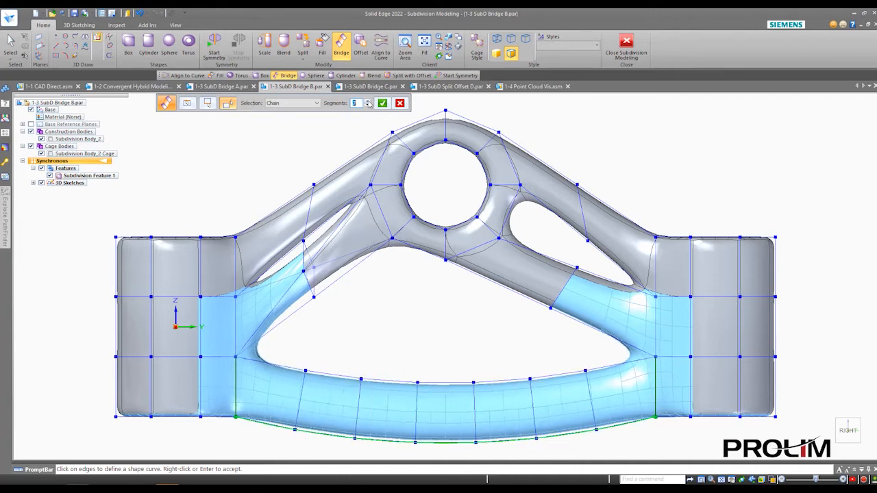
pyautogui.click(369, 101)
pyautogui.click(368, 101)
pyautogui.click(369, 101)
pyautogui.click(369, 101)
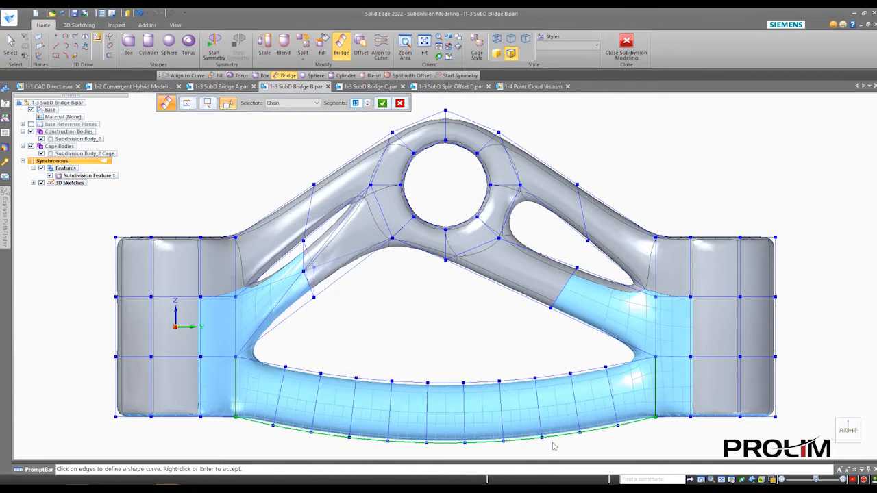
# Step: Increase the bridge's segment count to 15 and accept the bridge
pyautogui.scroll(3, 501, 451)
pyautogui.keyDown('ctrl'); pyautogui.moveTo(409, 324); pyautogui.dragTo(461, 245, button='middle'); pyautogui.keyUp('ctrl')
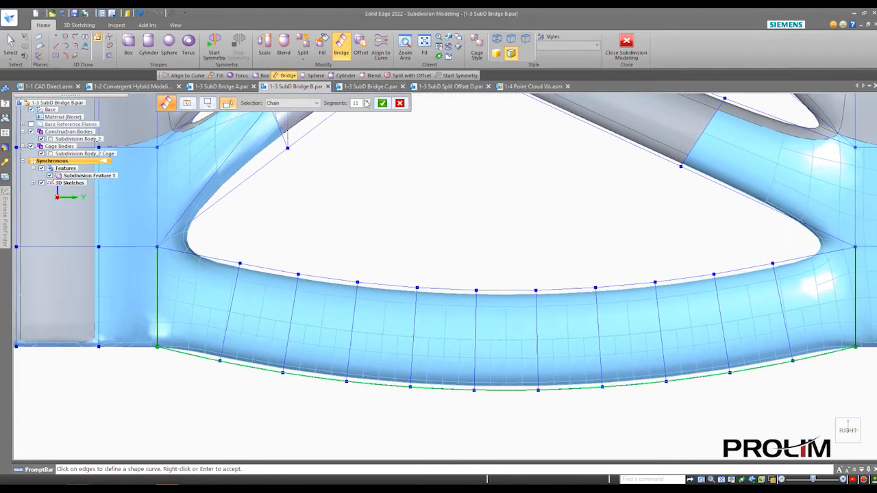
pyautogui.click(367, 101)
pyautogui.click(367, 101)
pyautogui.click(367, 101)
pyautogui.click(368, 101)
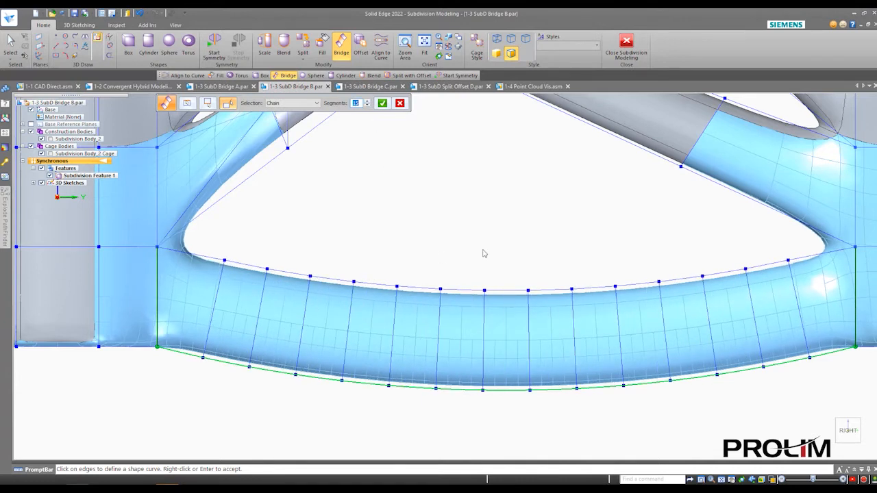
pyautogui.scroll(-4, 476, 229)
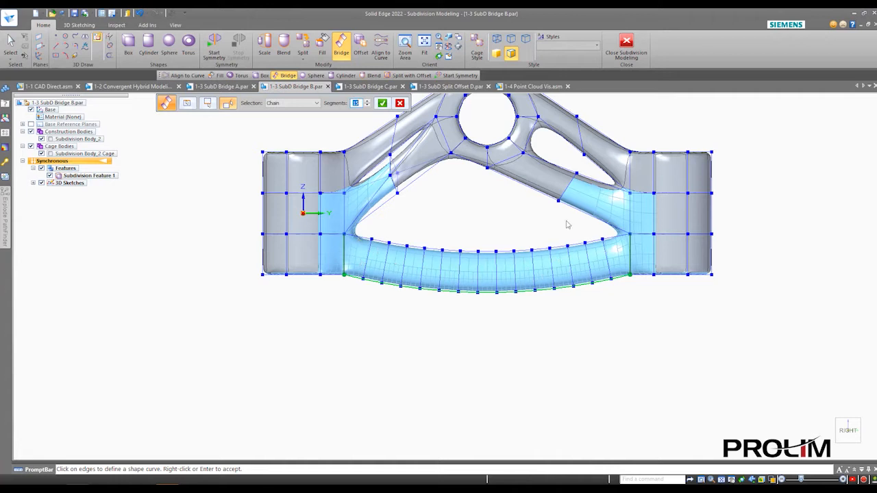
pyautogui.click(383, 103)
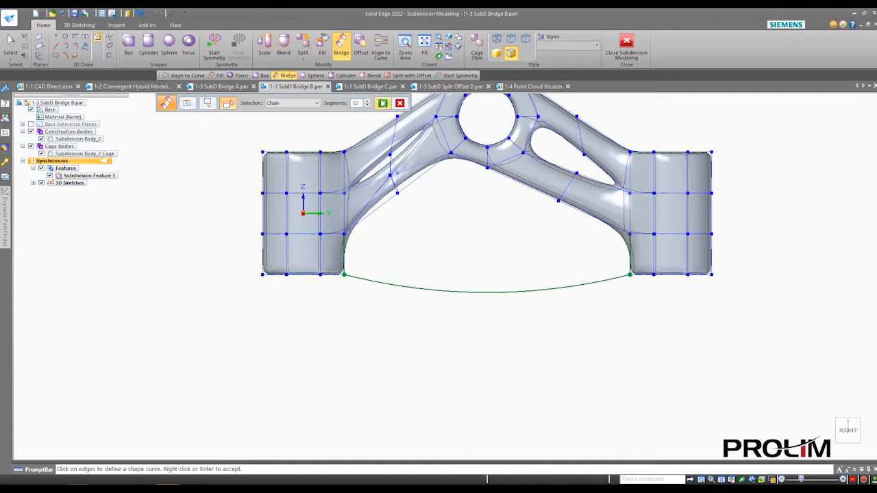
pyautogui.rightClick(441, 248)
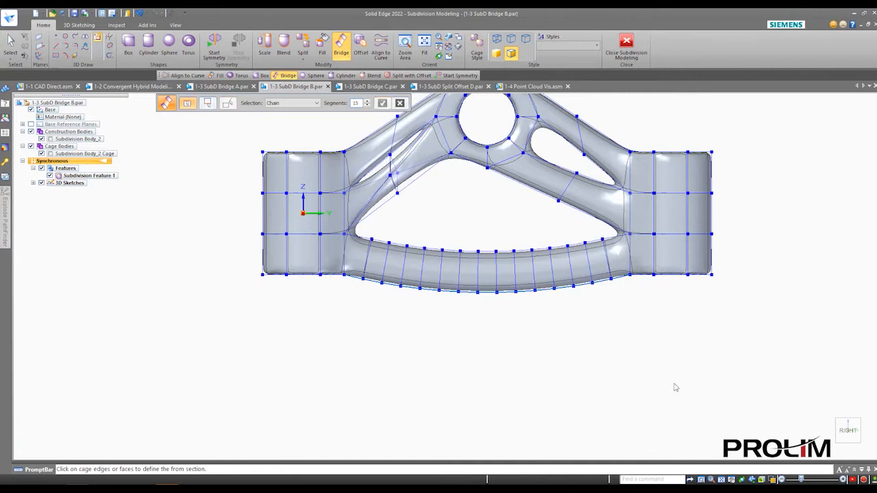
# Step: Close subdivision modeling and hide the 3D sketches
pyautogui.click(626, 44)
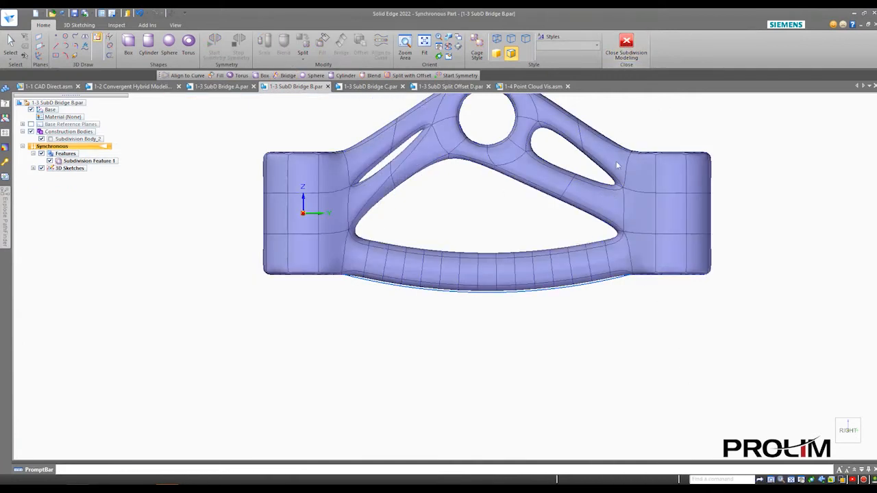
pyautogui.scroll(-1, 591, 245)
pyautogui.moveTo(582, 254); pyautogui.dragTo(500, 300, button='middle')
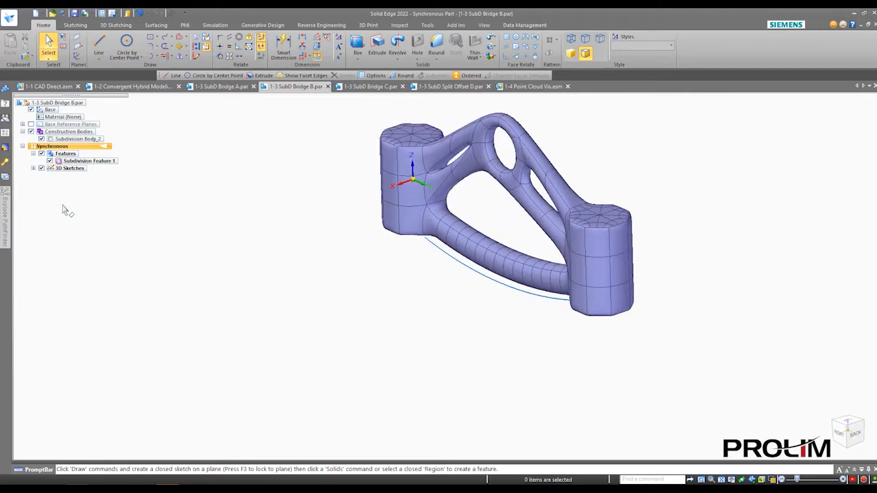
pyautogui.click(41, 168)
# Step: Inspect the bridged part at an angle and briefly reopen Subdivision Feature 1 to examine its cage
pyautogui.moveTo(326, 269)
pyautogui.mouseDown(button='middle')
pyautogui.moveTo(311, 306)
pyautogui.moveTo(386, 260)
pyautogui.moveTo(415, 298)
pyautogui.moveTo(432, 288)
pyautogui.moveTo(370, 251)
pyautogui.moveTo(393, 315)
pyautogui.moveTo(390, 276)
pyautogui.mouseUp(button='middle')
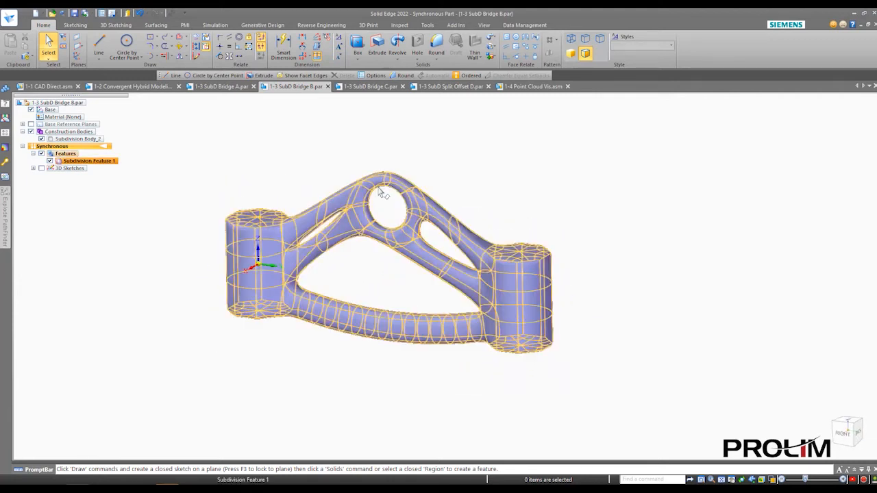
pyautogui.moveTo(381, 349); pyautogui.dragTo(413, 336, button='middle')
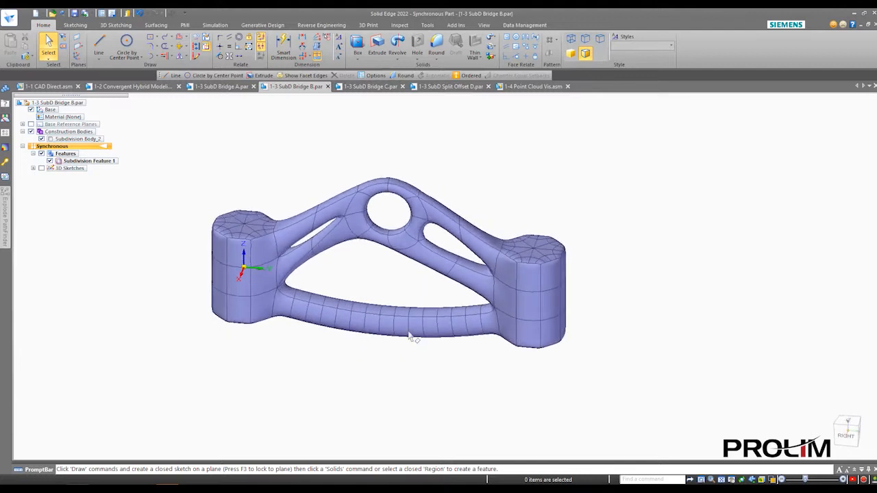
pyautogui.scroll(3, 392, 270)
pyautogui.moveTo(392, 271); pyautogui.dragTo(424, 299, button='middle')
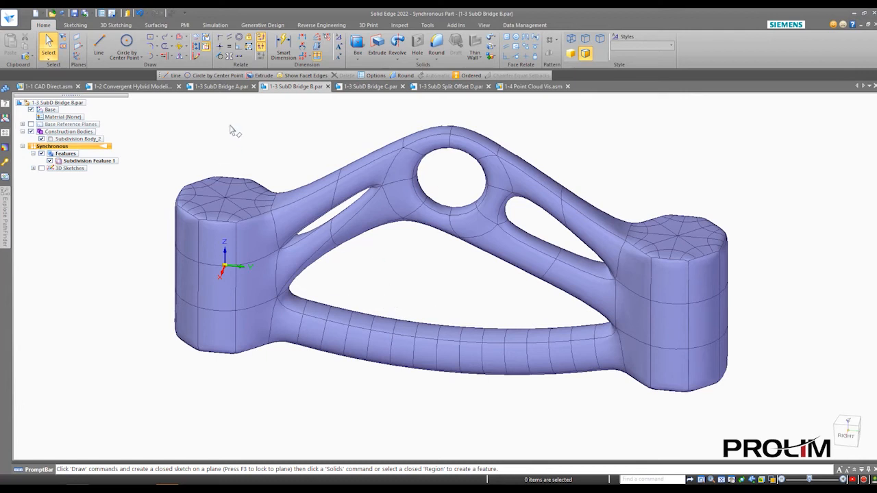
pyautogui.click(102, 161)
pyautogui.click(699, 349)
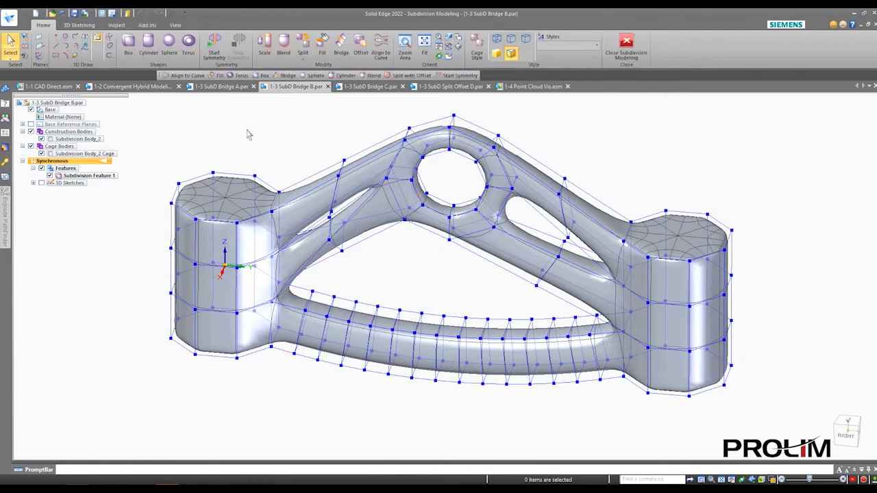
pyautogui.click(618, 62)
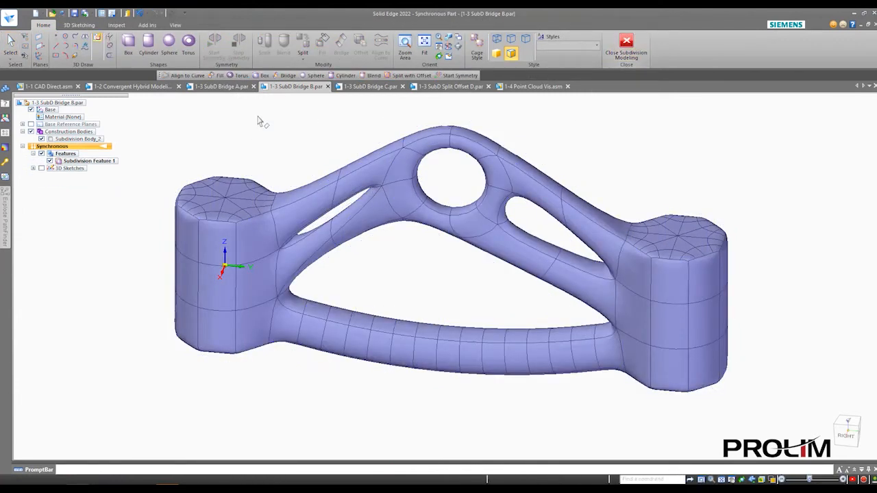
# Step: Switch to the part 1-3 SubD Bridge C.par and open Subdivision Feature 4 for editing
pyautogui.click(374, 89)
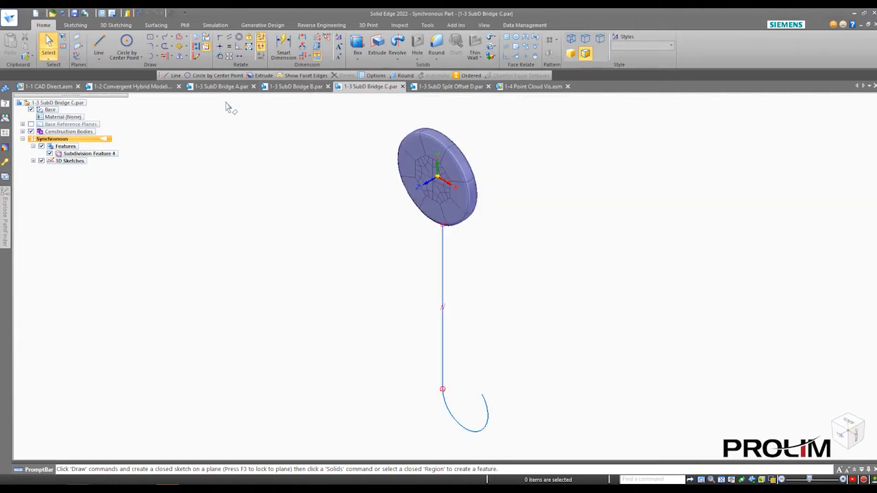
pyautogui.click(88, 155)
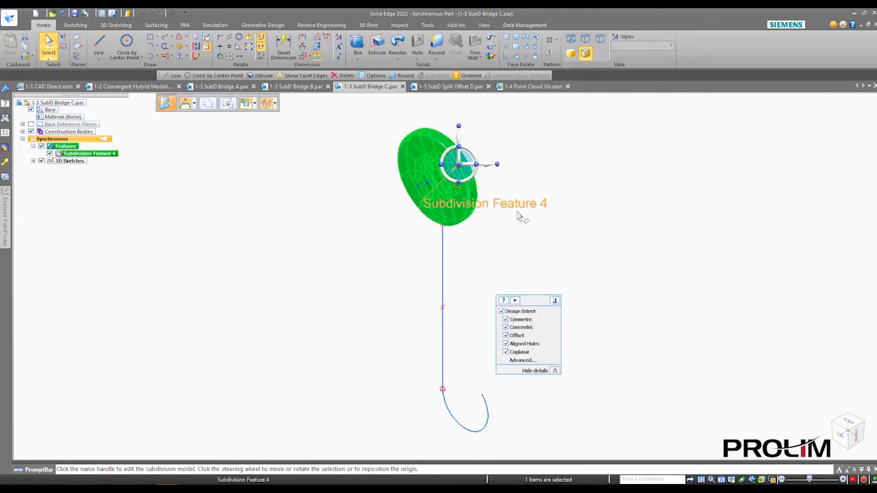
pyautogui.click(522, 207)
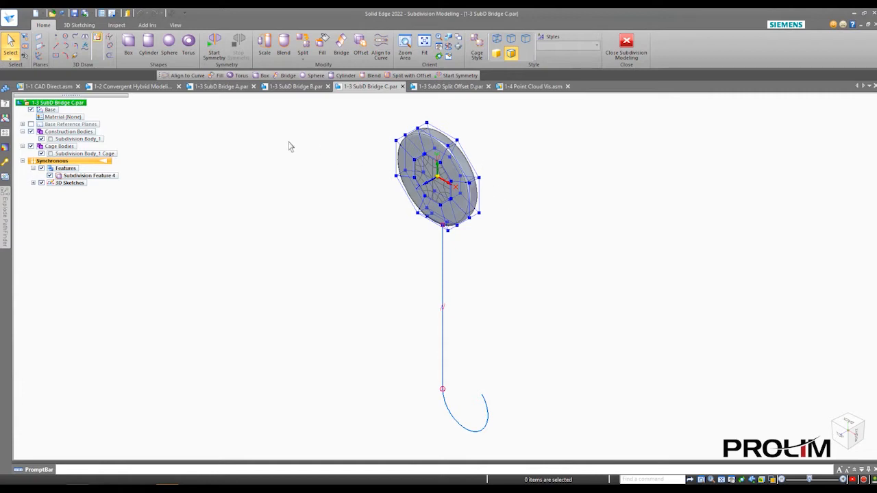
pyautogui.keyDown('shift'); pyautogui.moveTo(318, 134); pyautogui.dragTo(275, 150, button='middle'); pyautogui.keyUp('shift')
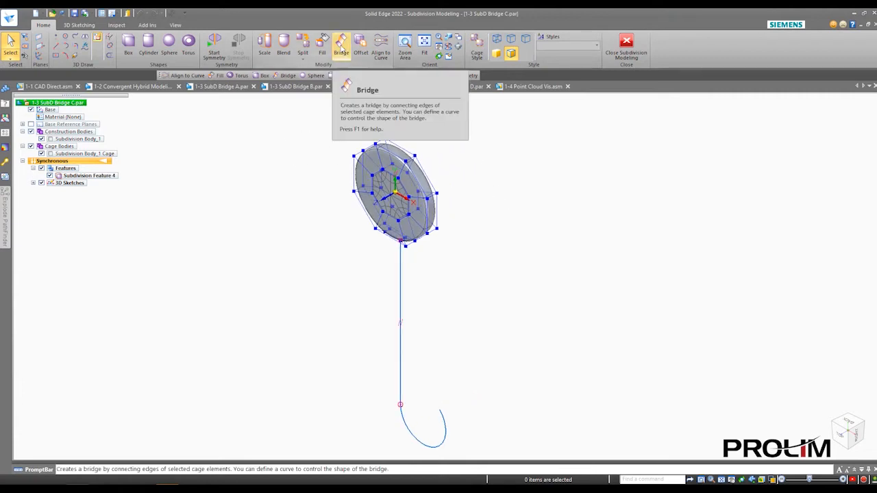
# Step: Bridge the front and back inner cage edge loops of the disc with 7 segments, forming a central through hole
pyautogui.click(341, 50)
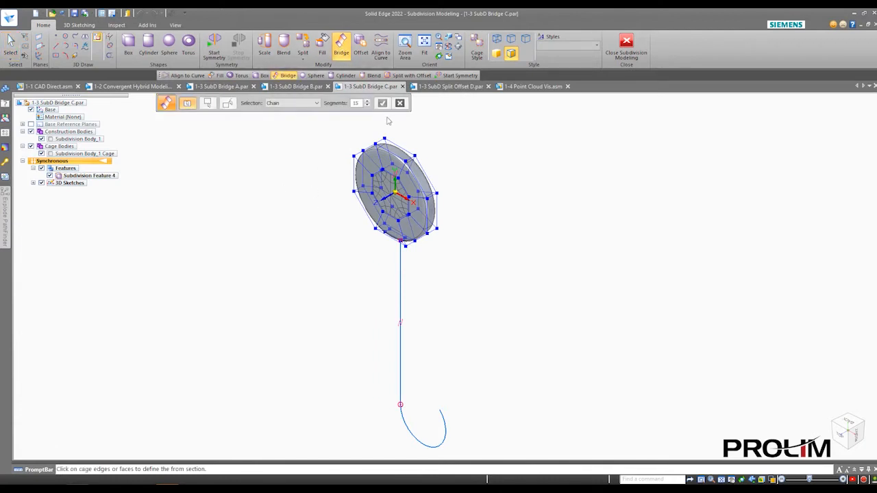
pyautogui.click(368, 107)
pyautogui.scroll(5, 378, 233)
pyautogui.keyDown('shift'); pyautogui.moveTo(383, 171); pyautogui.dragTo(263, 326, button='middle'); pyautogui.keyUp('shift')
pyautogui.click(274, 317)
pyautogui.moveTo(446, 308); pyautogui.dragTo(304, 313, button='middle')
pyautogui.click(274, 304)
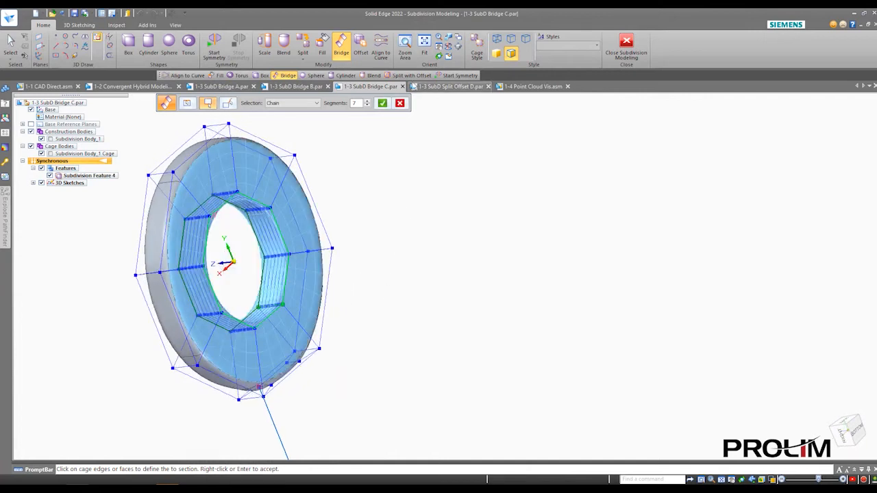
pyautogui.click(382, 103)
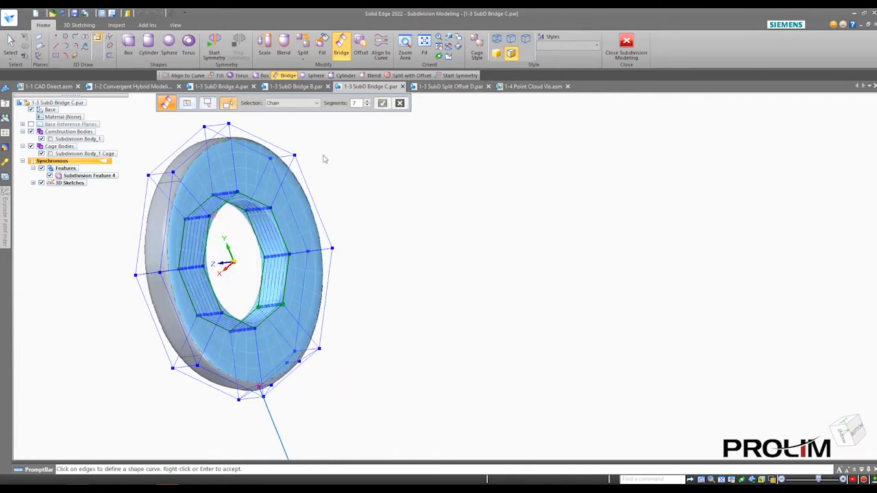
pyautogui.rightClick(514, 170)
# Step: Define the small rectangular cage loop on the ring's rim, where the sketched curve starts, as the new bridge's from section
pyautogui.scroll(-3, 374, 246)
pyautogui.moveTo(373, 245); pyautogui.dragTo(456, 247, button='middle')
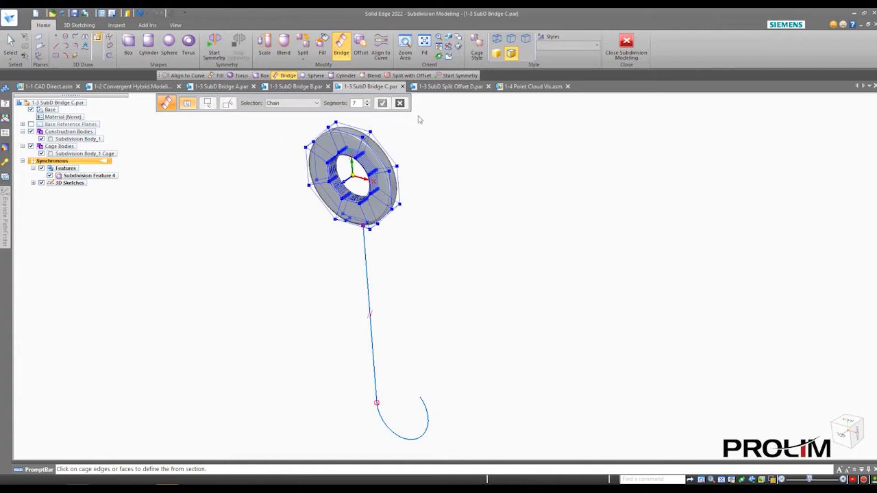
pyautogui.moveTo(432, 169); pyautogui.dragTo(439, 237, button='middle')
pyautogui.scroll(5, 363, 235)
pyautogui.scroll(-5, 363, 236)
pyautogui.scroll(5, 311, 244)
pyautogui.scroll(3, 309, 322)
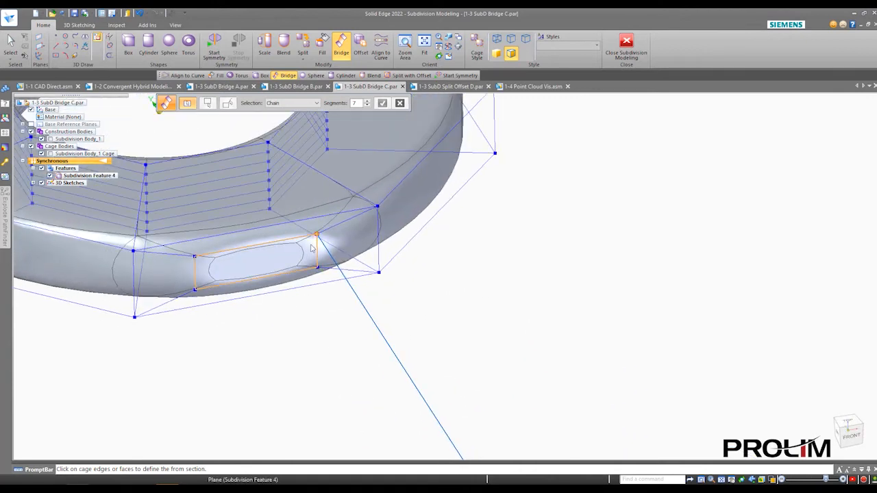
pyautogui.scroll(-5, 311, 247)
pyautogui.moveTo(425, 342); pyautogui.dragTo(374, 249, button='middle')
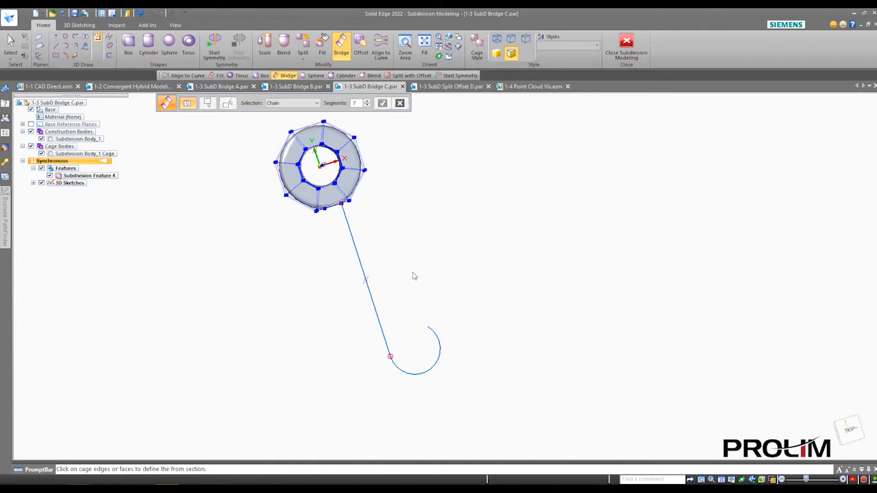
pyautogui.moveTo(424, 259); pyautogui.dragTo(429, 163, button='middle')
pyautogui.scroll(-1, 428, 163)
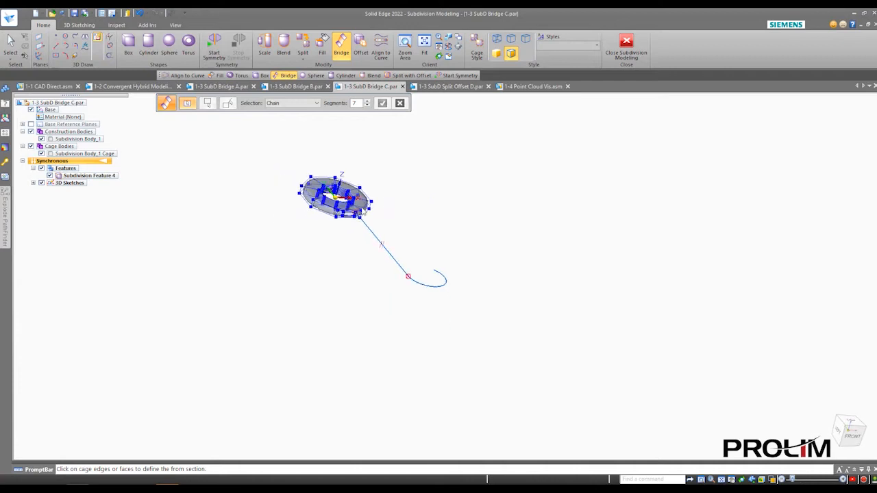
pyautogui.scroll(9, 356, 215)
pyautogui.scroll(3, 291, 316)
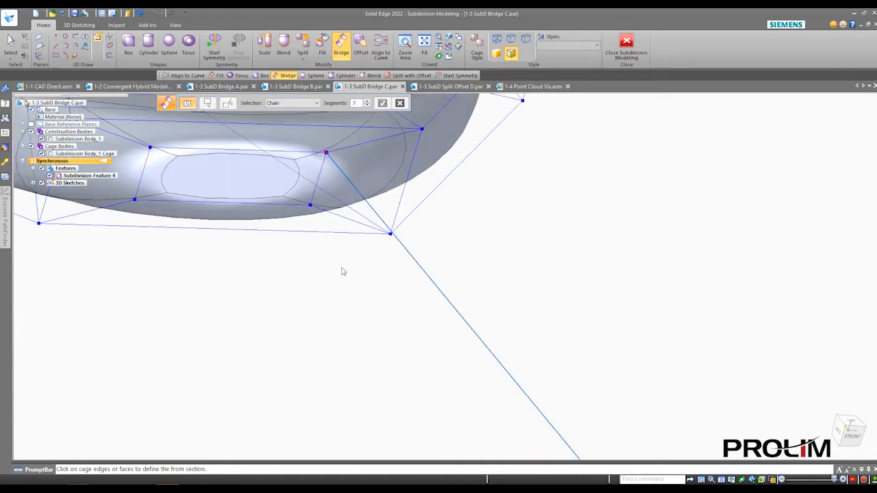
pyautogui.moveTo(343, 273)
pyautogui.mouseDown(button='middle')
pyautogui.moveTo(362, 256)
pyautogui.moveTo(359, 266)
pyautogui.mouseUp(button='middle')
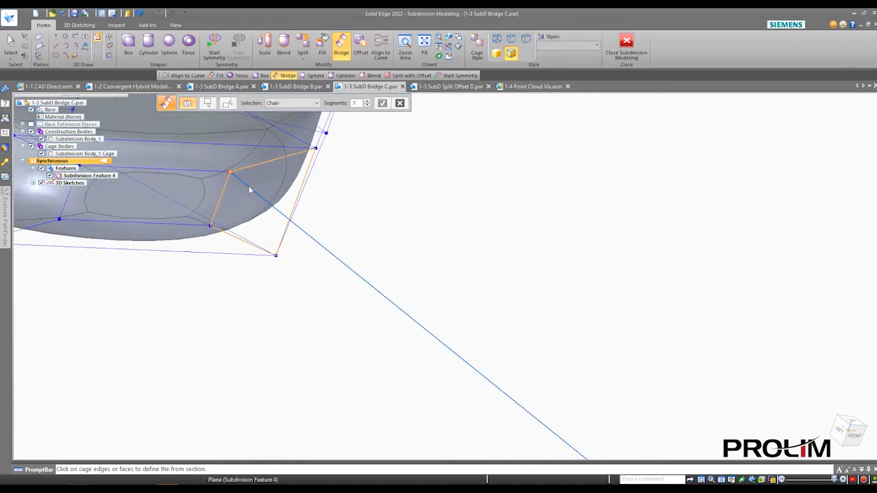
pyautogui.click(222, 188)
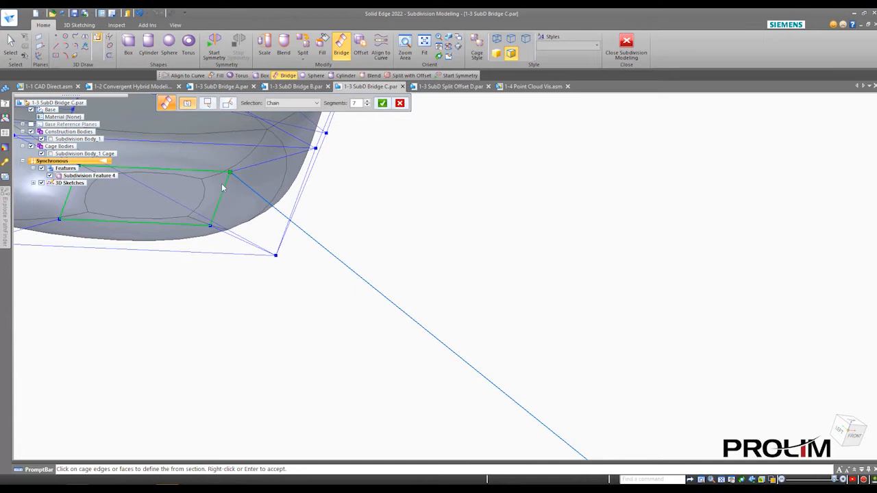
pyautogui.click(382, 103)
# Step: Skip the bridge's to section and choose the hook-shaped sketch chain as its shape curve
pyautogui.scroll(-8, 404, 219)
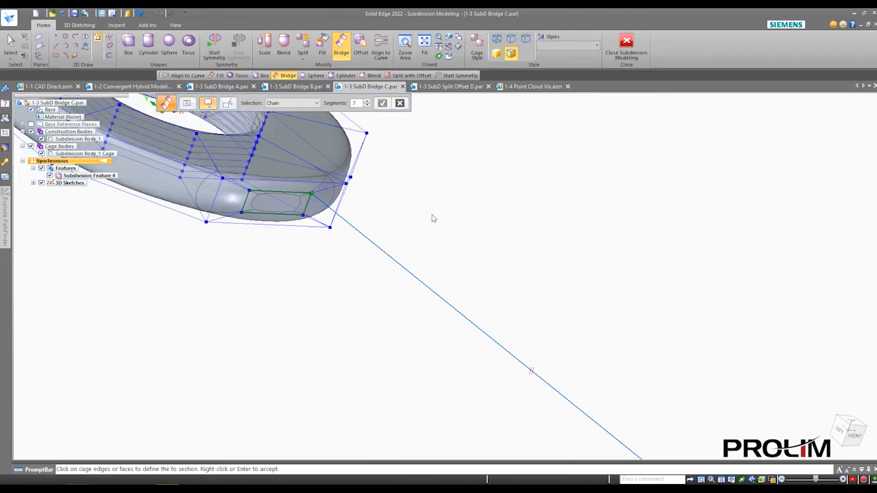
pyautogui.click(229, 104)
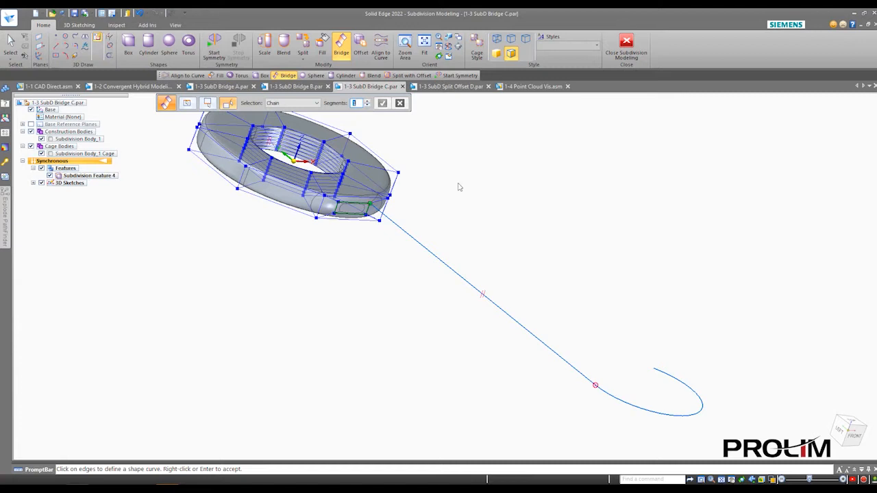
pyautogui.click(448, 268)
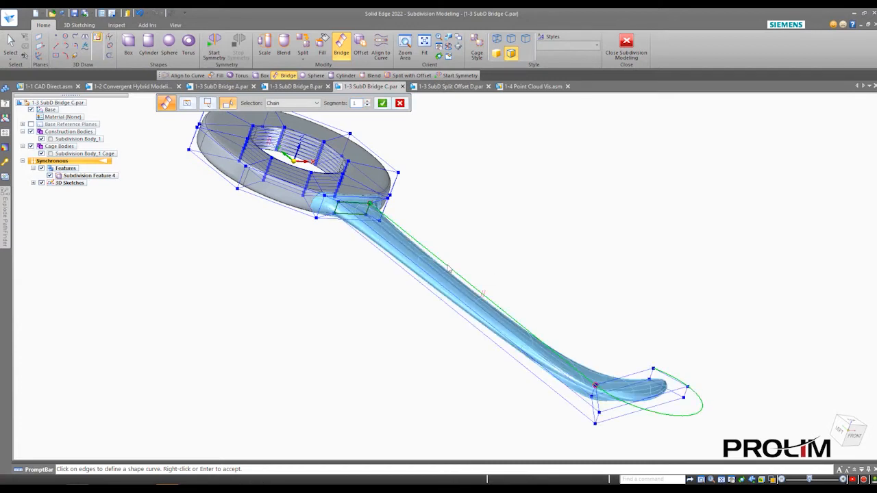
# Step: Orient the model to the top view and increase the hook bridge's segment count to 10
pyautogui.click(848, 431)
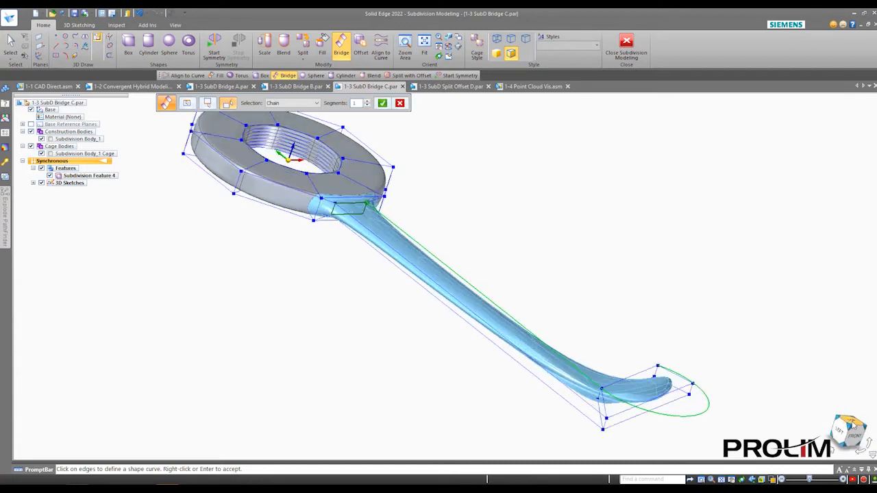
pyautogui.click(868, 444)
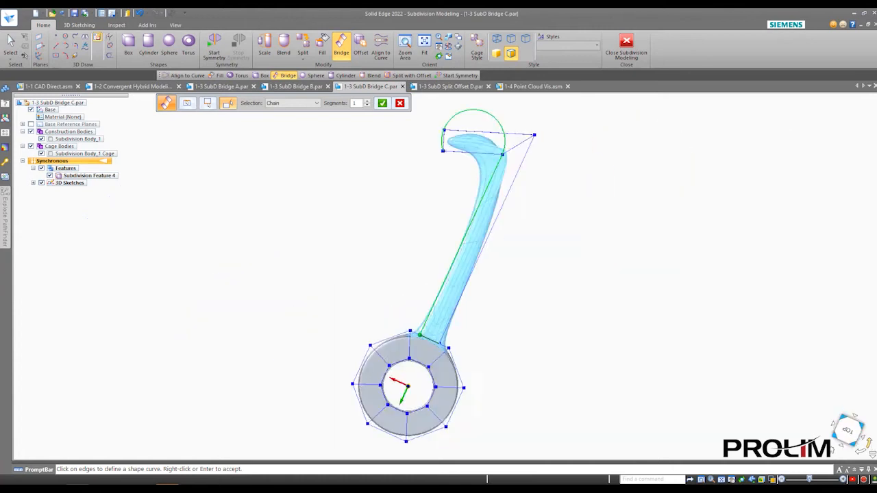
pyautogui.click(867, 444)
pyautogui.click(868, 445)
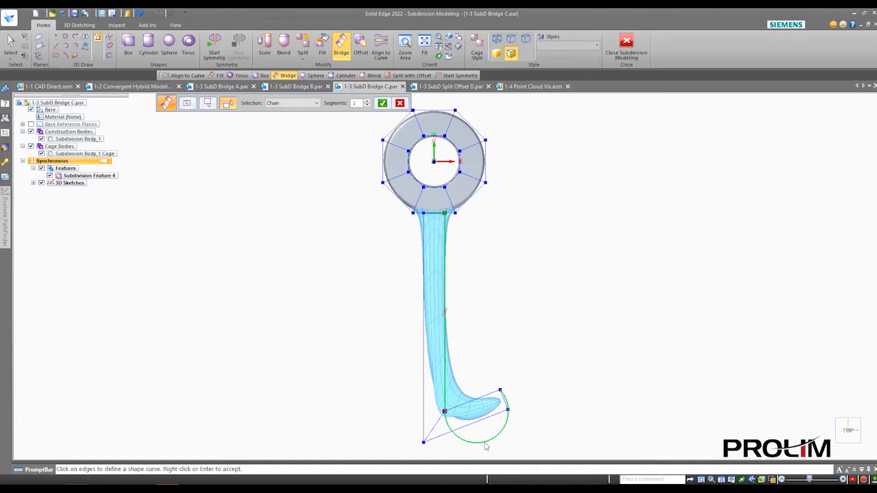
pyautogui.scroll(2, 509, 414)
pyautogui.scroll(-2, 536, 399)
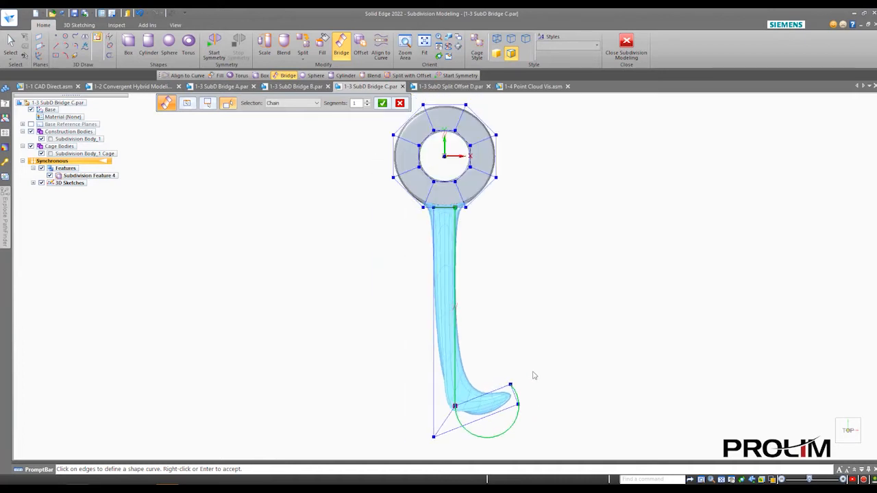
pyautogui.keyDown('shift'); pyautogui.moveTo(580, 296); pyautogui.dragTo(519, 270, button='middle'); pyautogui.keyUp('shift')
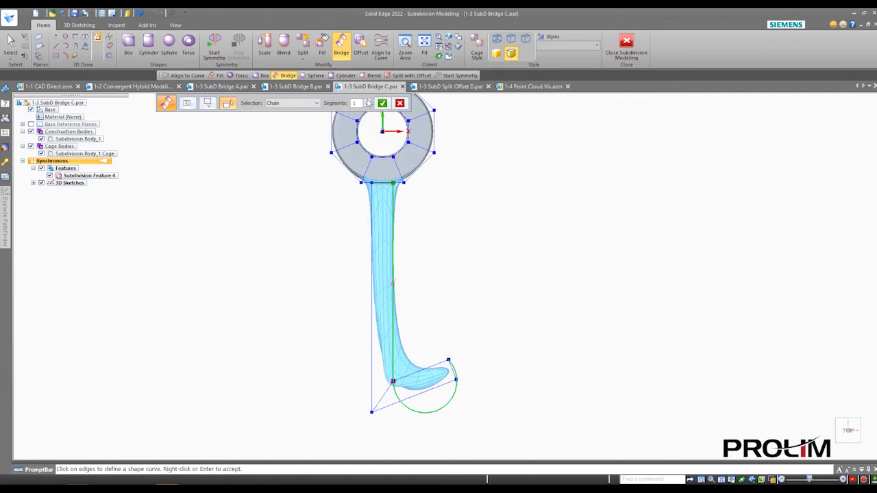
pyautogui.click(367, 100)
pyautogui.click(367, 100)
pyautogui.click(367, 101)
pyautogui.click(367, 101)
pyautogui.click(367, 100)
pyautogui.click(367, 100)
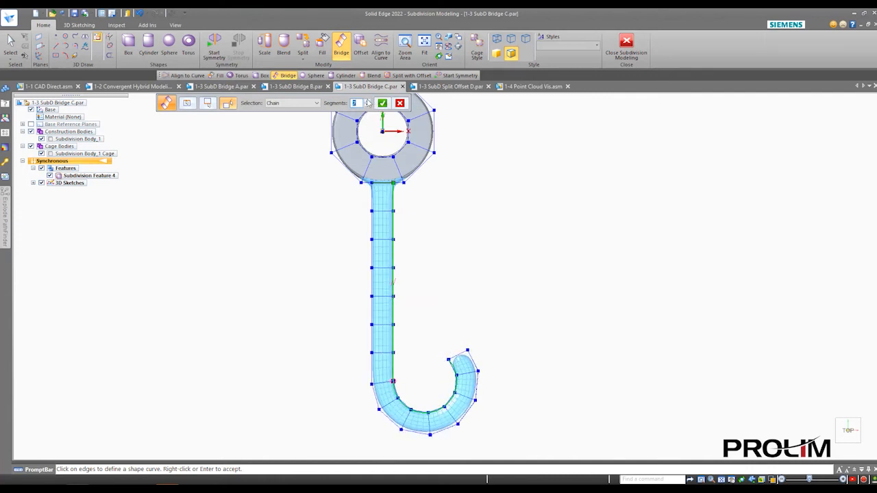
pyautogui.click(367, 100)
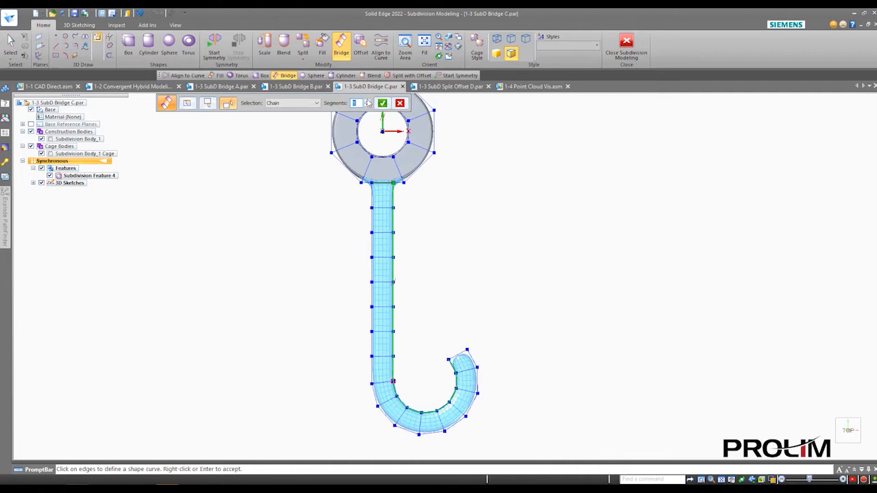
pyautogui.click(368, 100)
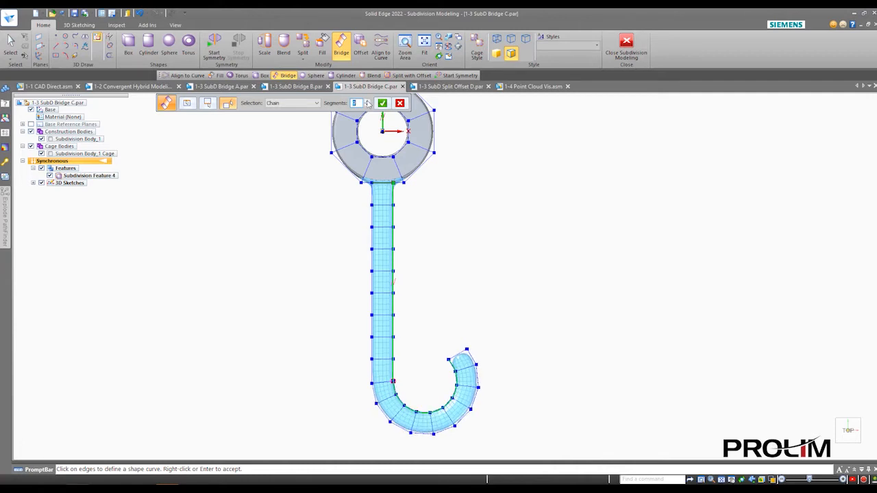
pyautogui.click(367, 100)
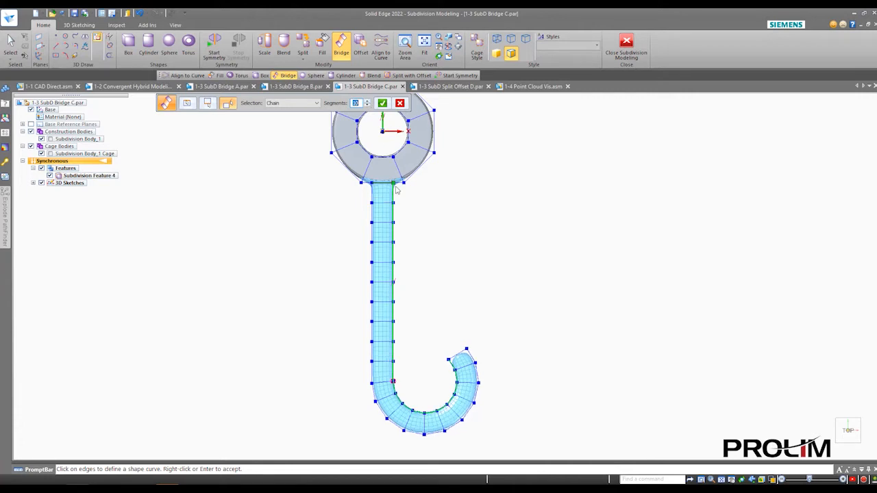
# Step: Refine the hook's curved end by raising the segment count to 15 and accept the bridge
pyautogui.scroll(6, 417, 325)
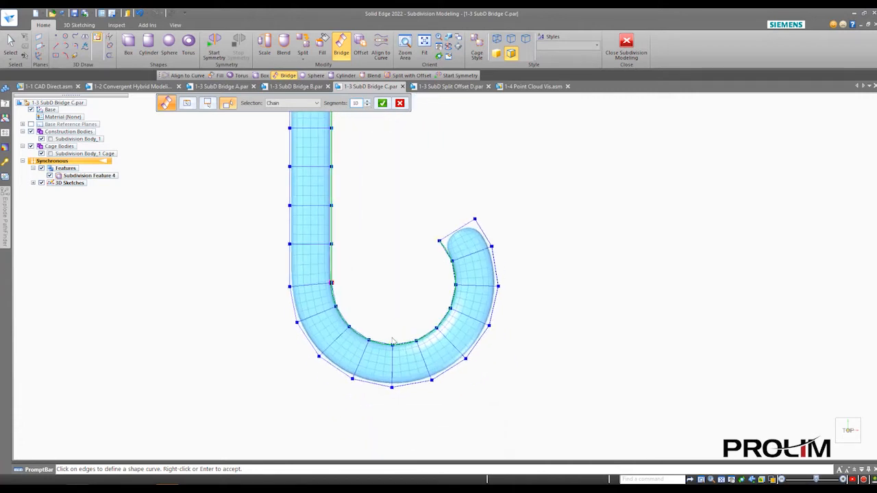
pyautogui.click(367, 101)
pyautogui.click(367, 101)
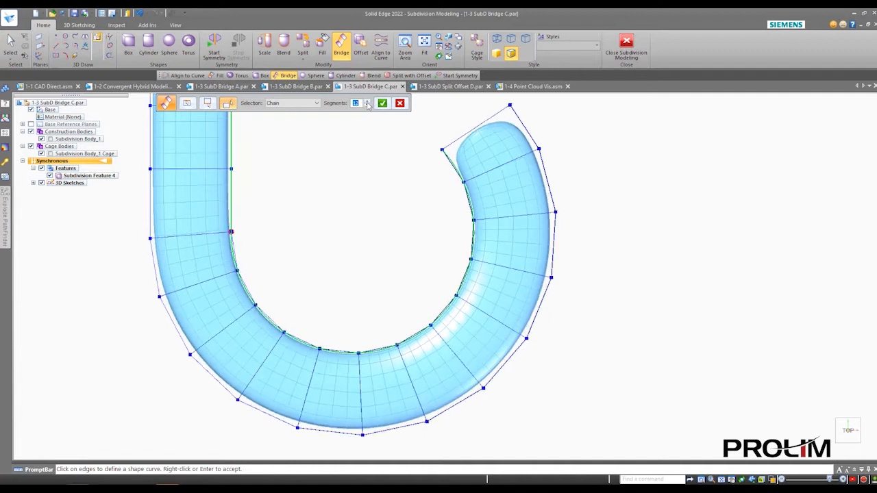
pyautogui.click(367, 101)
pyautogui.click(367, 101)
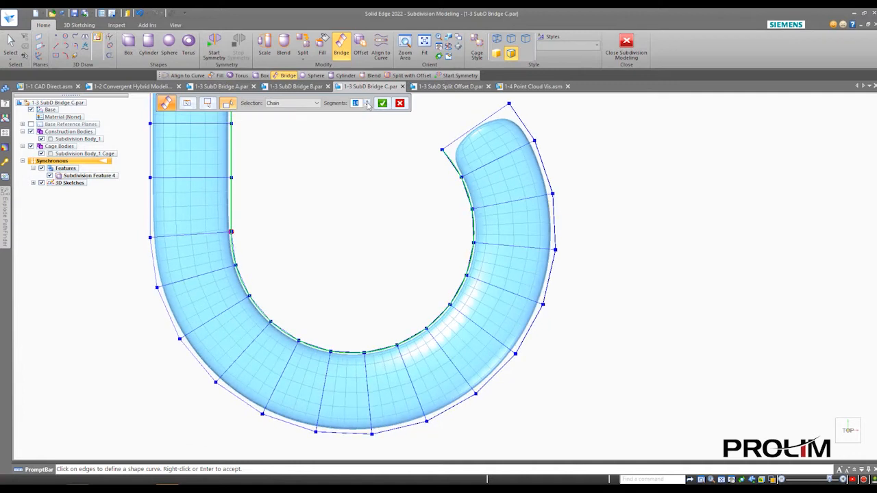
pyautogui.click(367, 101)
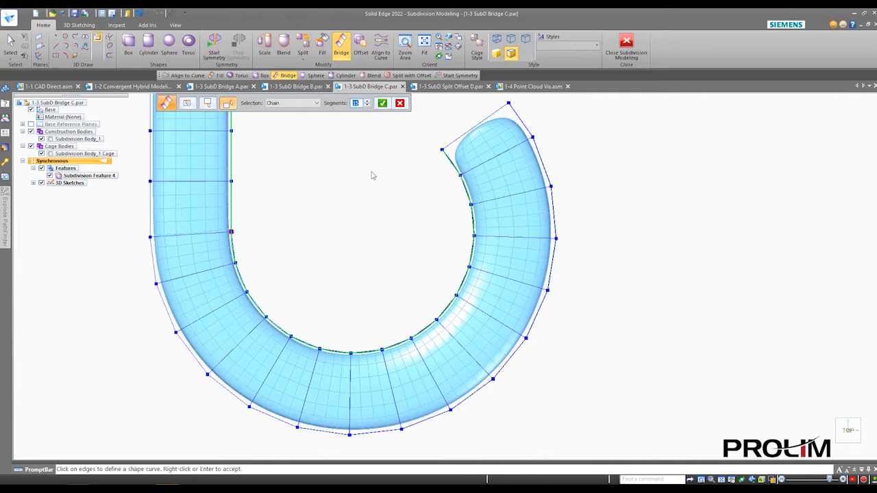
pyautogui.click(382, 103)
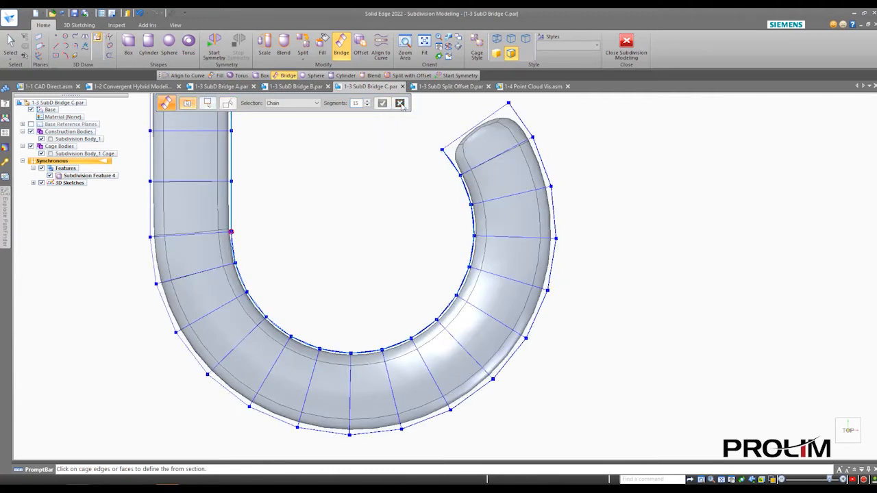
# Step: End the Bridge command, close subdivision modeling and inspect the finished hook at an angle
pyautogui.press('Escape')
pyautogui.click(626, 47)
pyautogui.scroll(-6, 624, 198)
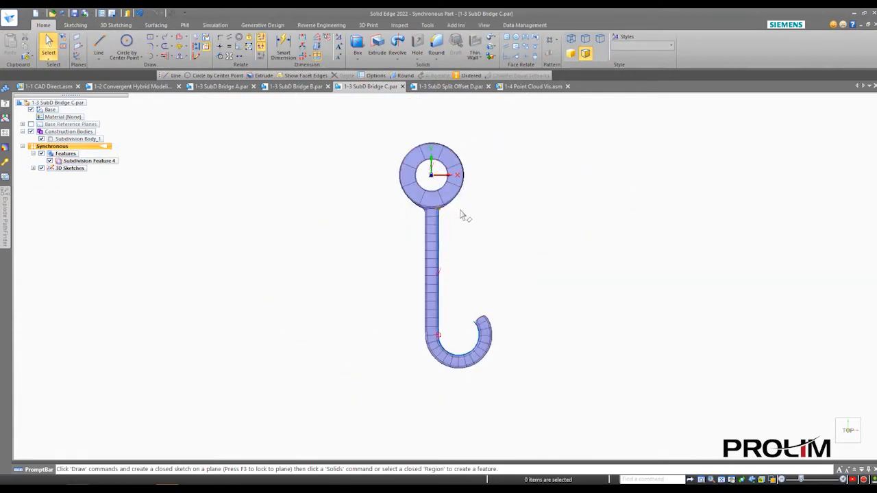
pyautogui.moveTo(495, 244); pyautogui.dragTo(393, 307, button='middle')
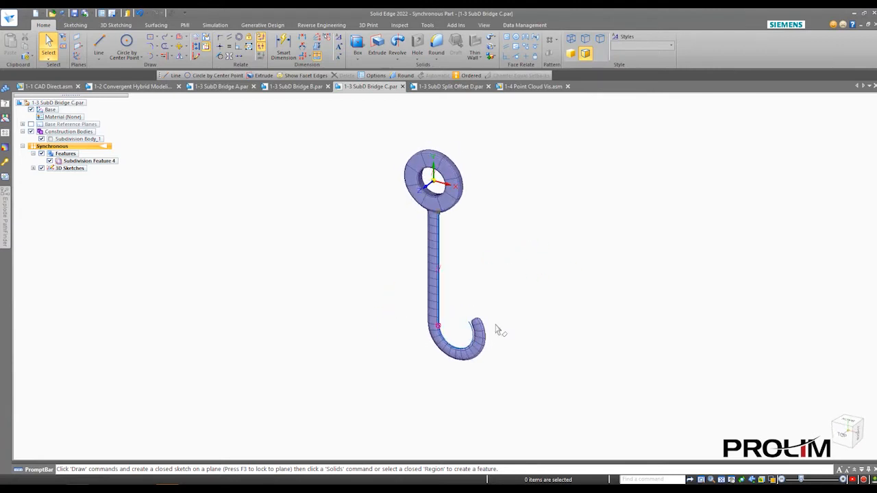
pyautogui.scroll(5, 466, 321)
pyautogui.scroll(-5, 482, 271)
pyautogui.moveTo(498, 248); pyautogui.dragTo(486, 272, button='middle')
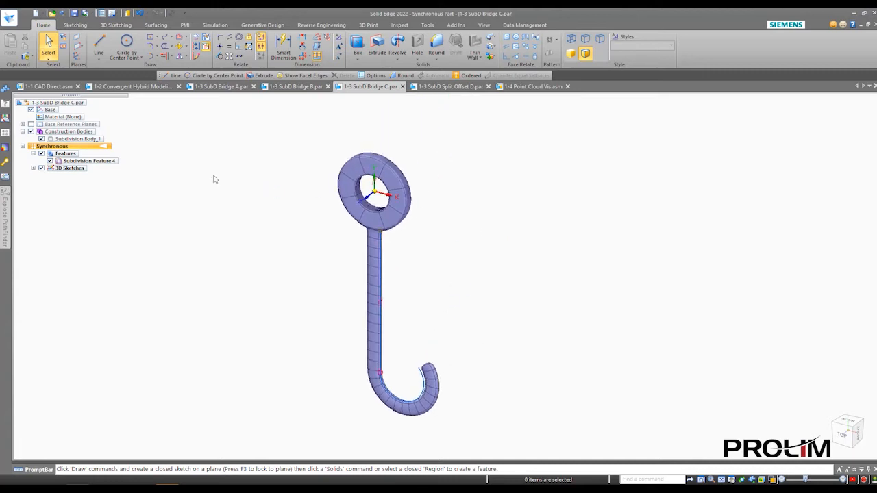
# Step: Switch to 1-3 SubD Split Offset D.par, hide Subdivision Feature 3 and show the device's reference image from the front
pyautogui.click(445, 87)
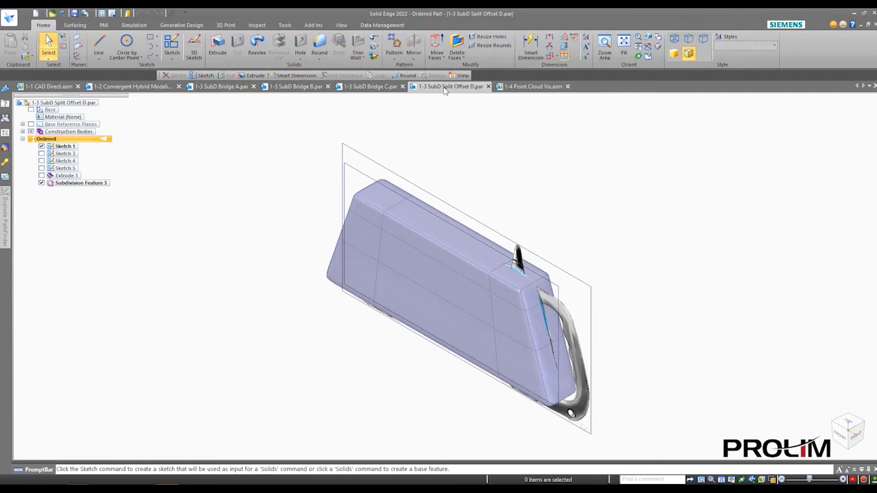
pyautogui.moveTo(449, 189); pyautogui.dragTo(452, 158, button='middle')
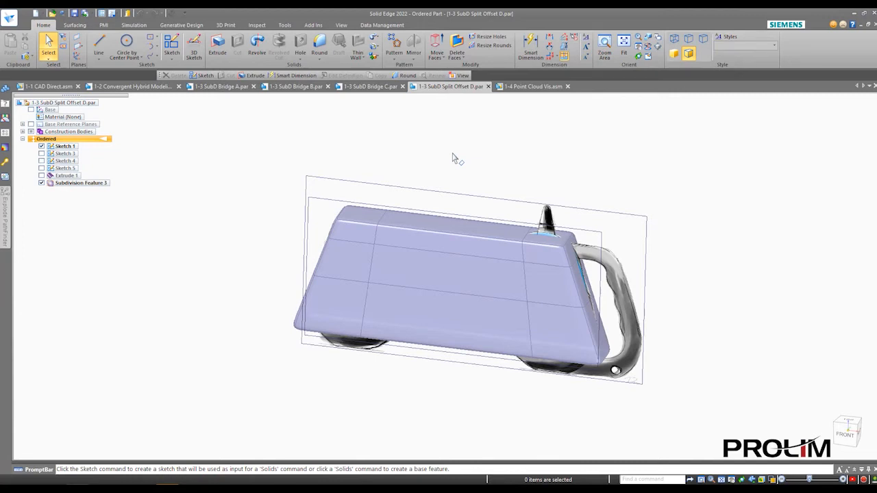
pyautogui.click(41, 182)
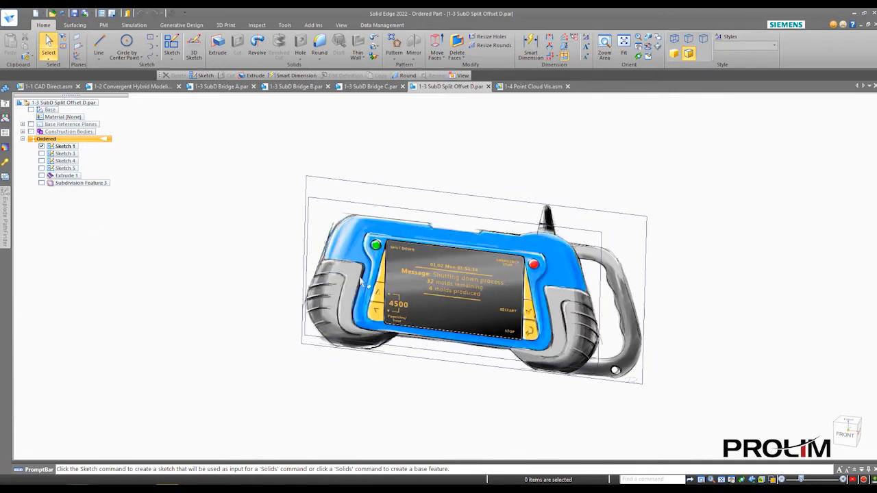
pyautogui.click(845, 433)
pyautogui.scroll(-3, 454, 219)
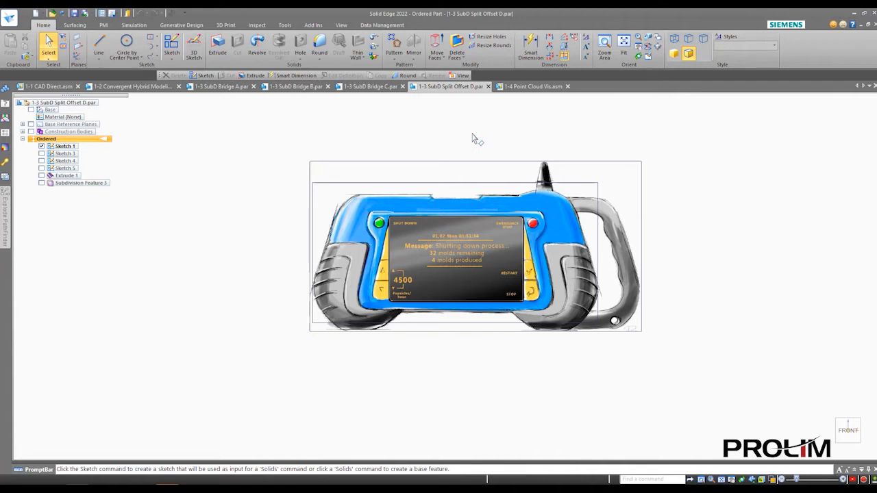
pyautogui.moveTo(439, 405)
pyautogui.mouseDown(button='middle')
pyautogui.moveTo(417, 286)
pyautogui.moveTo(507, 405)
pyautogui.mouseUp(button='middle')
pyautogui.click(849, 431)
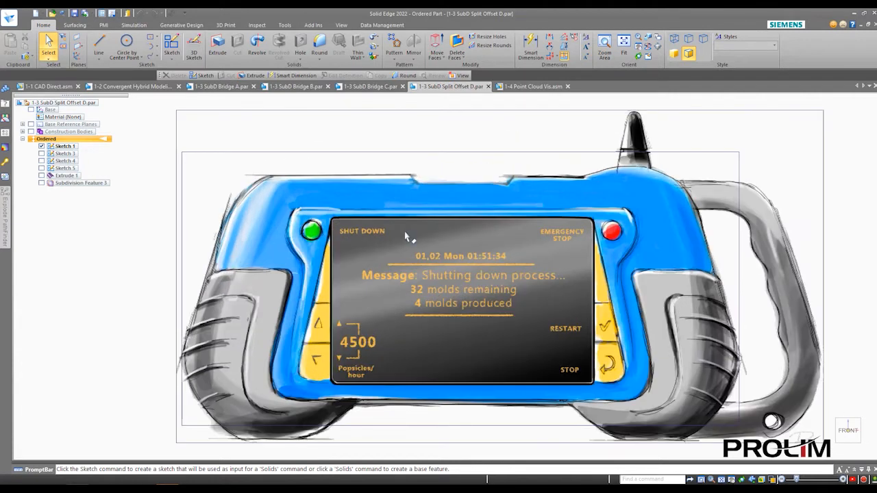
# Step: Show Subdivision Feature 3 over the device's reference image and open the feature for editing
pyautogui.scroll(-2, 406, 236)
pyautogui.keyDown('shift'); pyautogui.moveTo(438, 240); pyautogui.dragTo(392, 243, button='middle'); pyautogui.keyUp('shift')
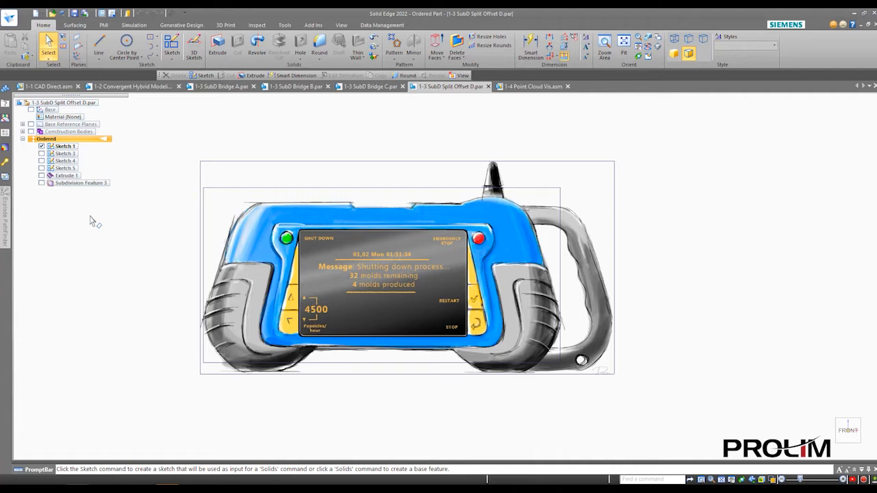
pyautogui.click(41, 182)
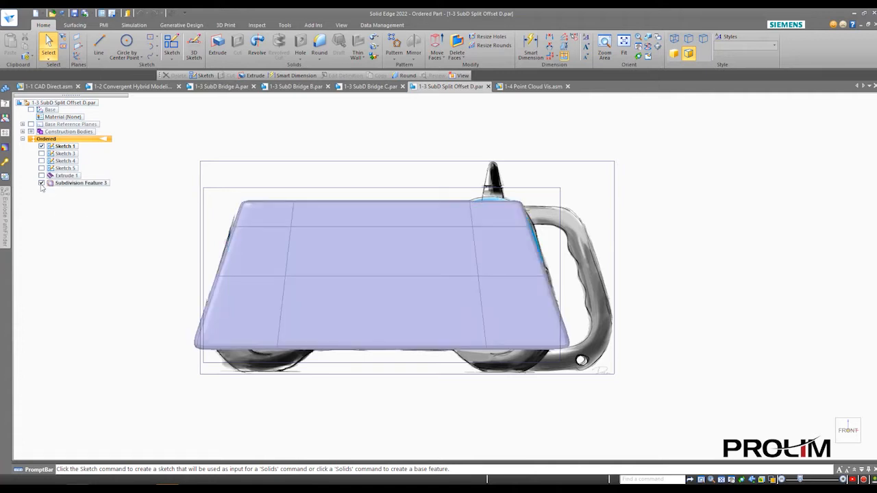
pyautogui.moveTo(421, 239)
pyautogui.mouseDown(button='middle')
pyautogui.moveTo(385, 189)
pyautogui.moveTo(299, 249)
pyautogui.moveTo(380, 192)
pyautogui.moveTo(405, 228)
pyautogui.moveTo(427, 216)
pyautogui.moveTo(397, 239)
pyautogui.moveTo(411, 239)
pyautogui.mouseUp(button='middle')
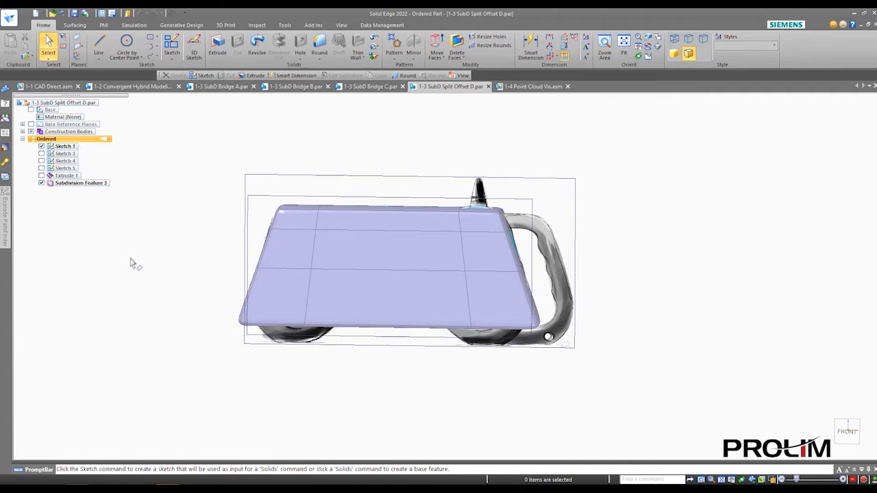
pyautogui.click(87, 184)
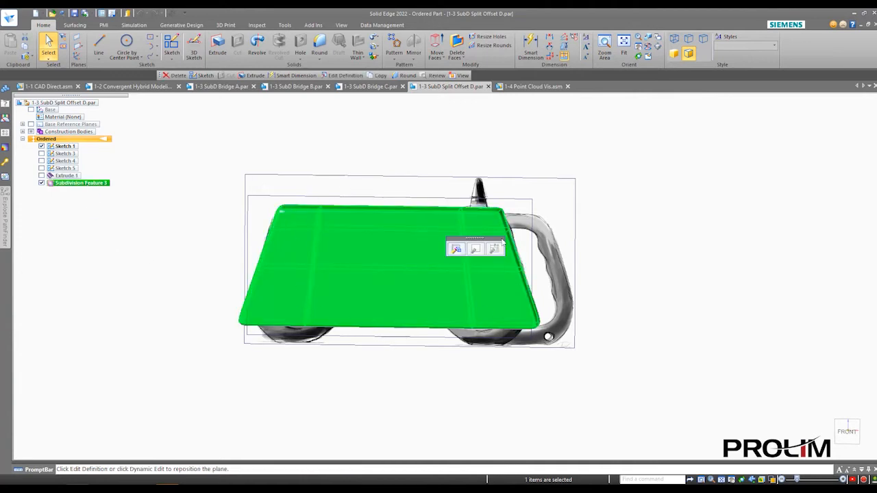
pyautogui.click(456, 249)
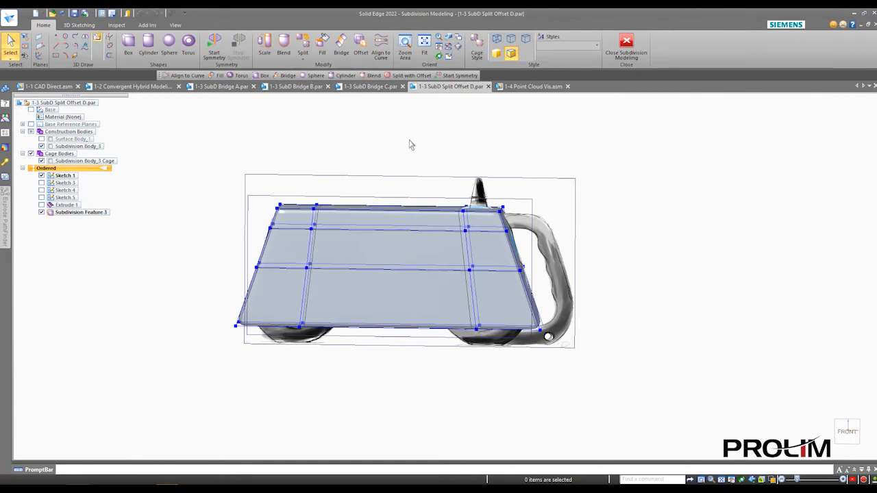
# Step: Use Split with Offset on the two central front cage faces with an offset of 0.200 and accept
pyautogui.scroll(-1, 378, 144)
pyautogui.moveTo(378, 143); pyautogui.dragTo(294, 176, button='middle')
pyautogui.scroll(3, 294, 175)
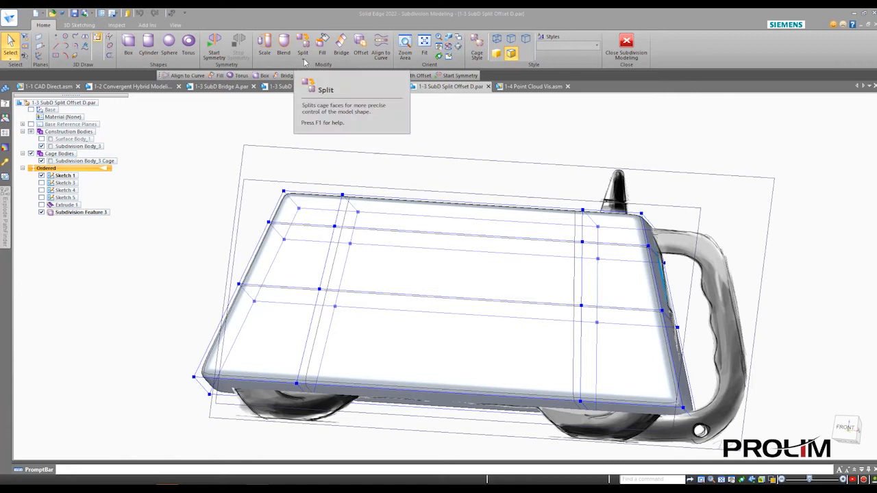
pyautogui.click(304, 62)
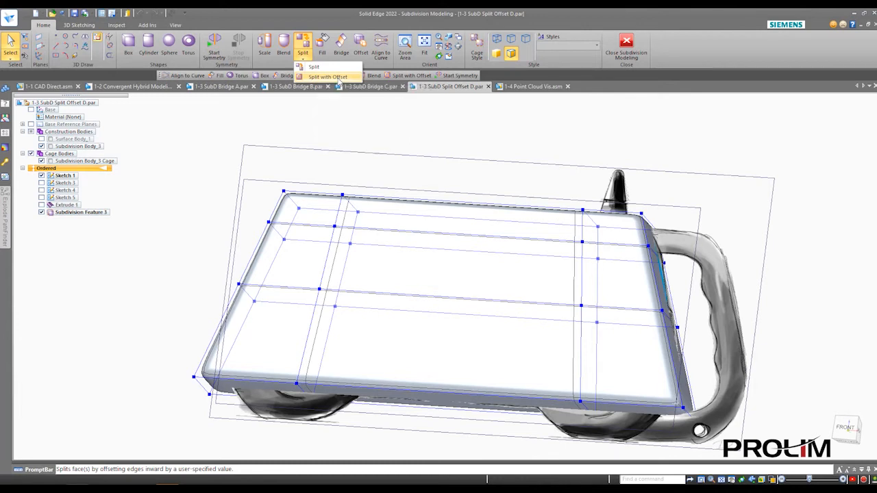
pyautogui.click(338, 78)
pyautogui.scroll(-2, 198, 242)
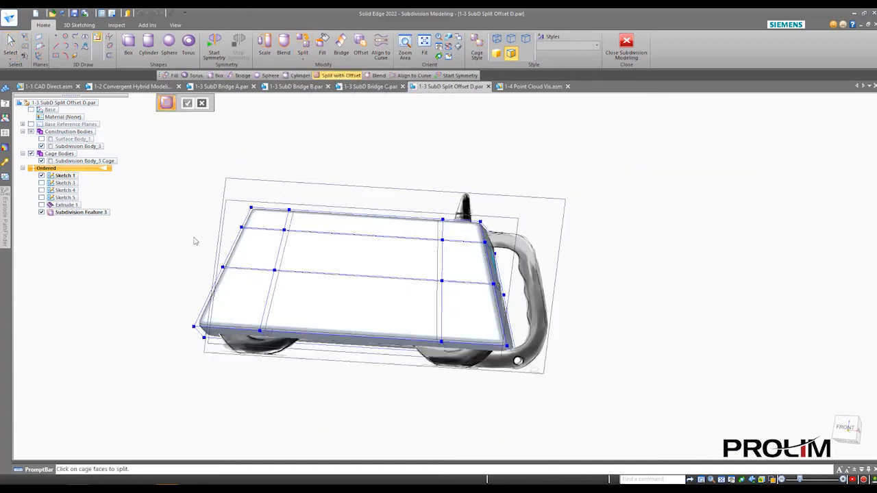
pyautogui.click(350, 257)
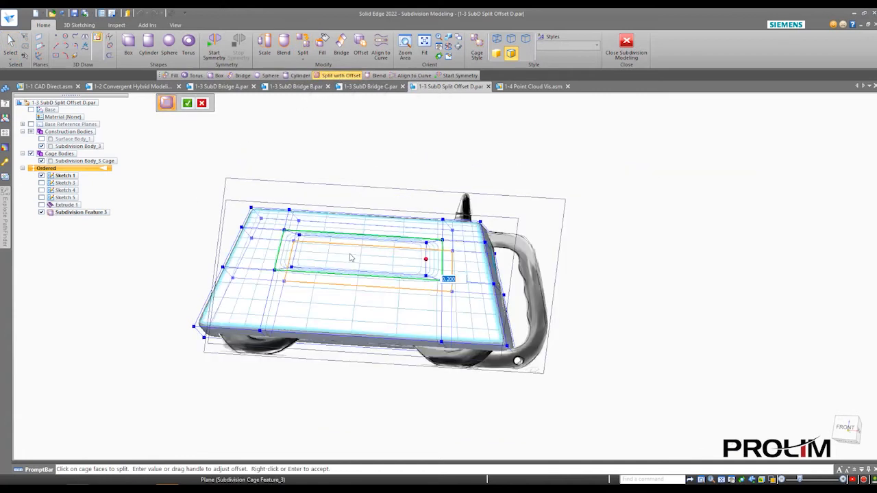
pyautogui.moveTo(372, 292)
pyautogui.mouseDown(button='middle')
pyautogui.moveTo(399, 264)
pyautogui.moveTo(446, 265)
pyautogui.moveTo(385, 300)
pyautogui.mouseUp(button='middle')
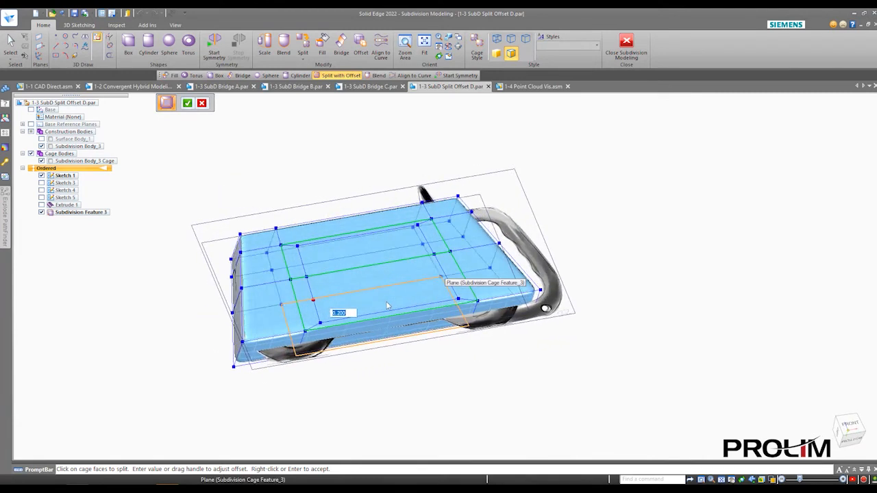
pyautogui.scroll(3, 385, 301)
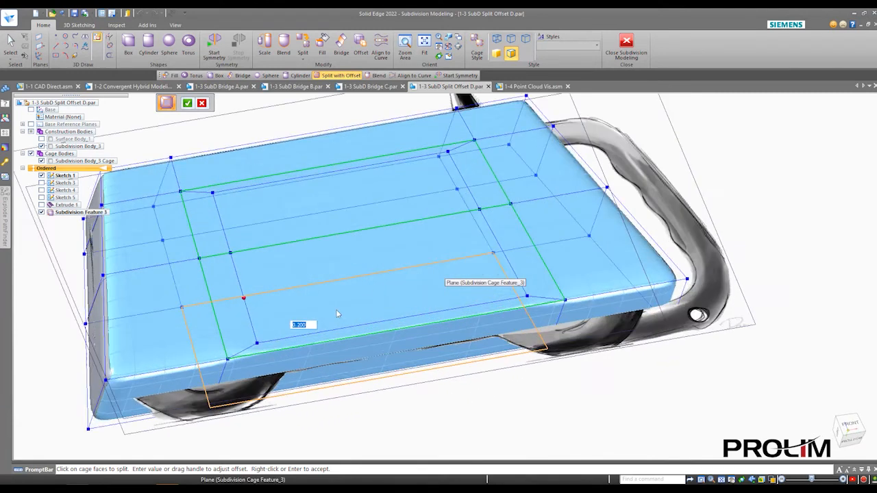
pyautogui.click(187, 103)
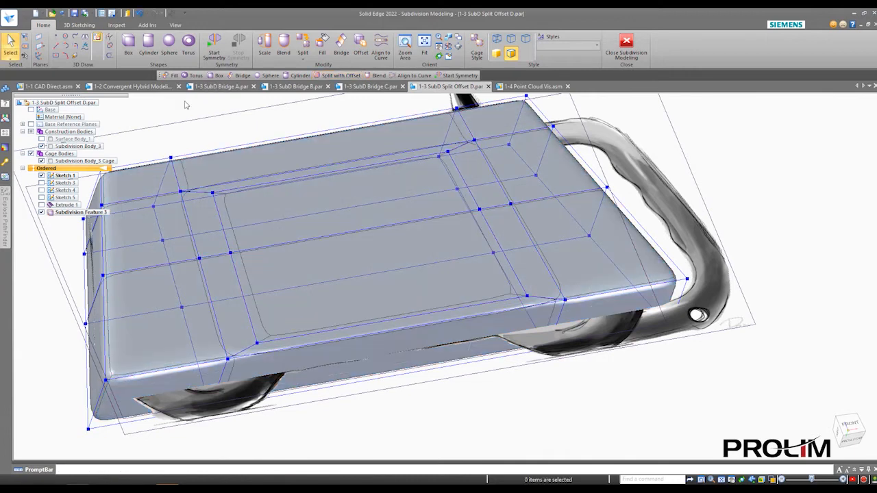
# Step: Compare the split faces with the device's reference image by toggling the visibility of Subdivision Feature 3 and Extrude 1
pyautogui.scroll(-2, 186, 116)
pyautogui.keyDown('shift'); pyautogui.moveTo(256, 160); pyautogui.dragTo(318, 211, button='middle'); pyautogui.keyUp('shift')
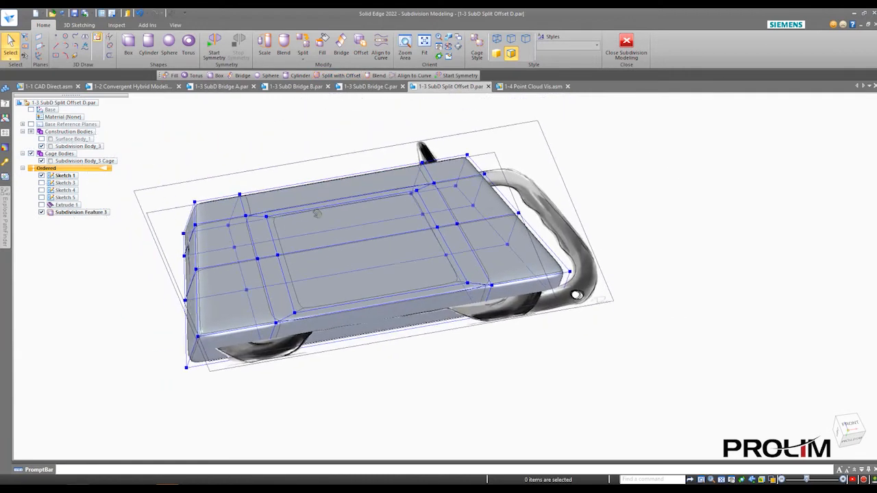
pyautogui.moveTo(341, 247); pyautogui.dragTo(329, 281, button='middle')
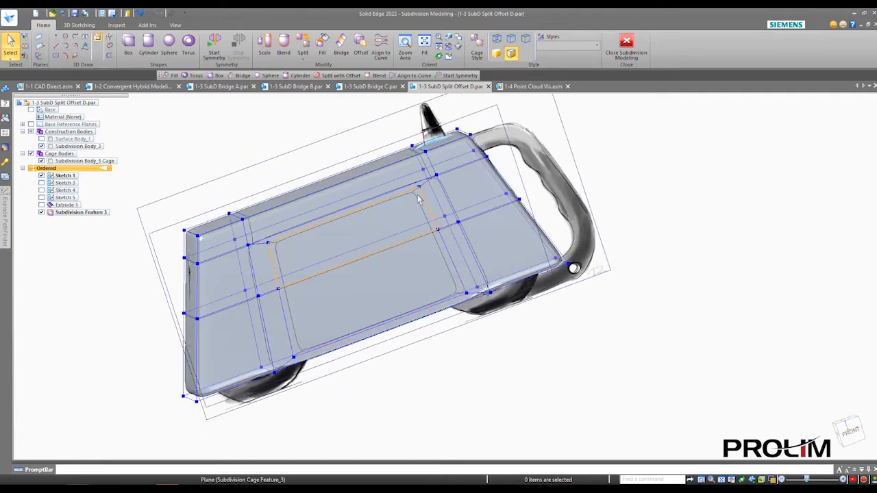
pyautogui.click(41, 212)
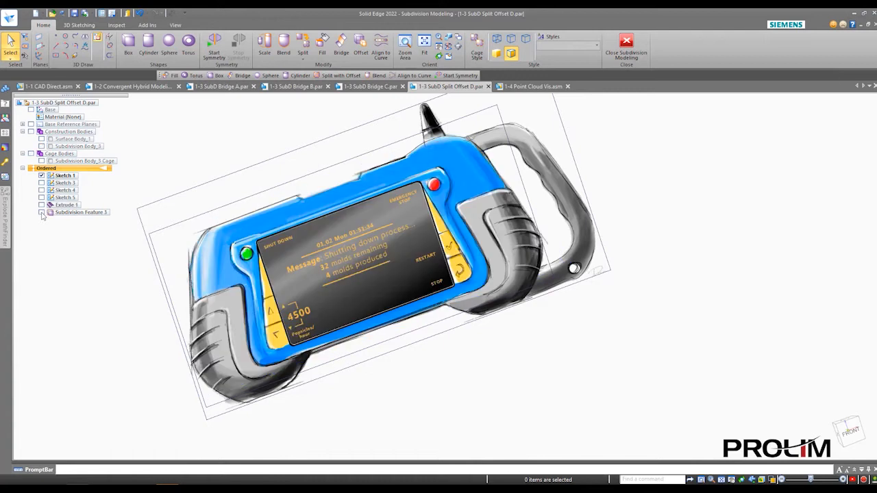
pyautogui.click(41, 213)
pyautogui.click(41, 212)
pyautogui.click(41, 161)
pyautogui.click(41, 161)
pyautogui.click(42, 205)
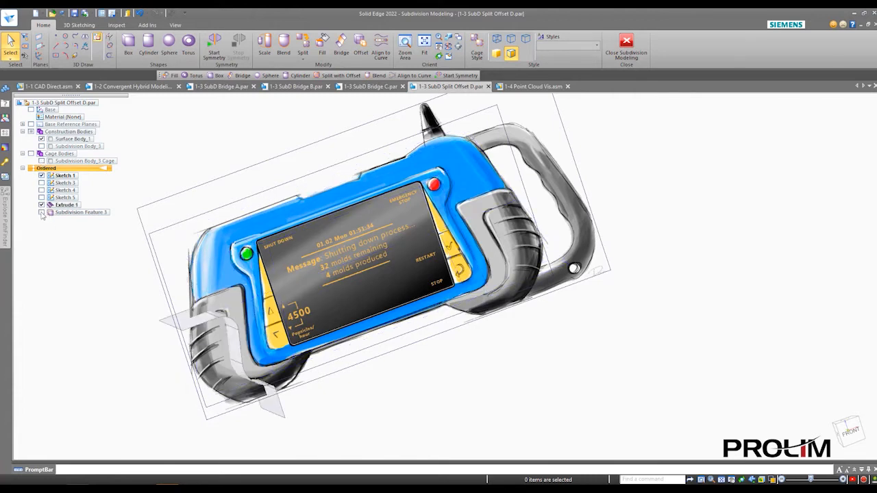
pyautogui.click(41, 212)
pyautogui.click(41, 204)
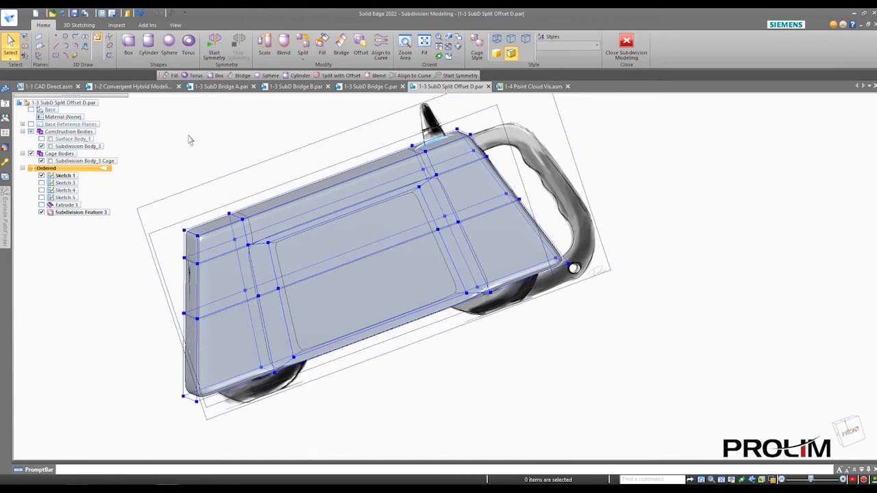
# Step: Offset the two inner screen-area cage faces outward by about 15 mm using 2 segments
pyautogui.moveTo(249, 162); pyautogui.dragTo(248, 117, button='middle')
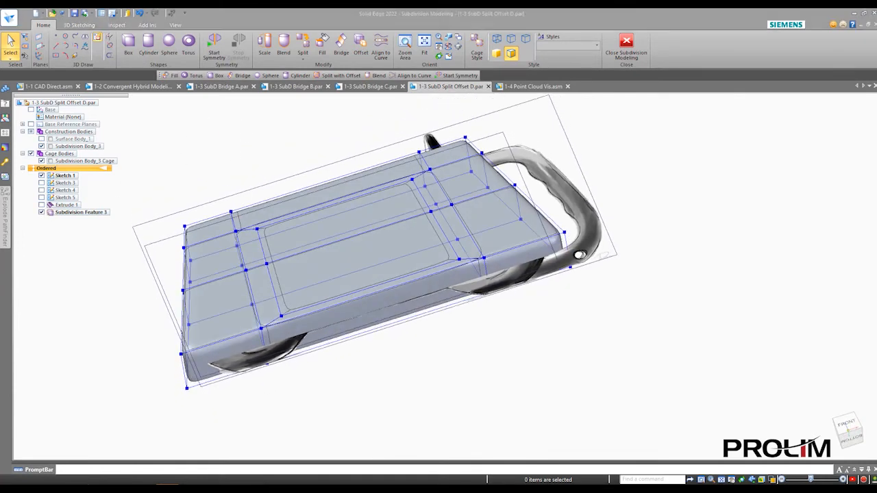
pyautogui.click(361, 45)
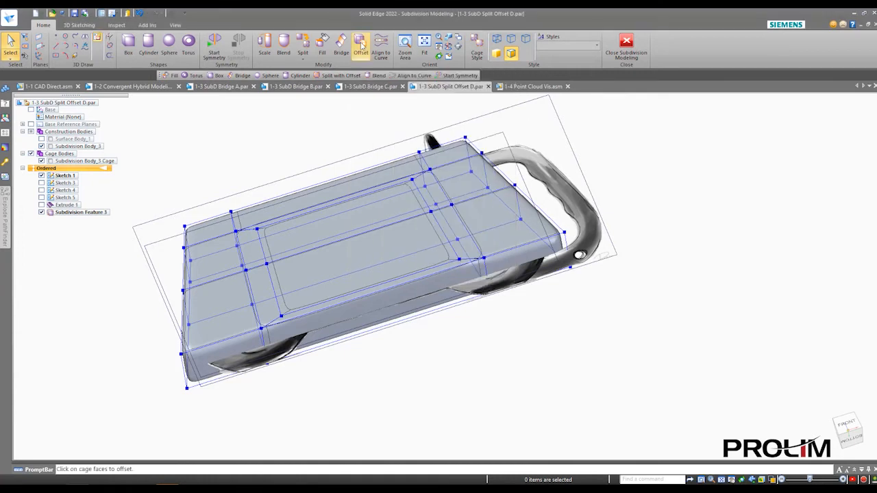
pyautogui.click(291, 240)
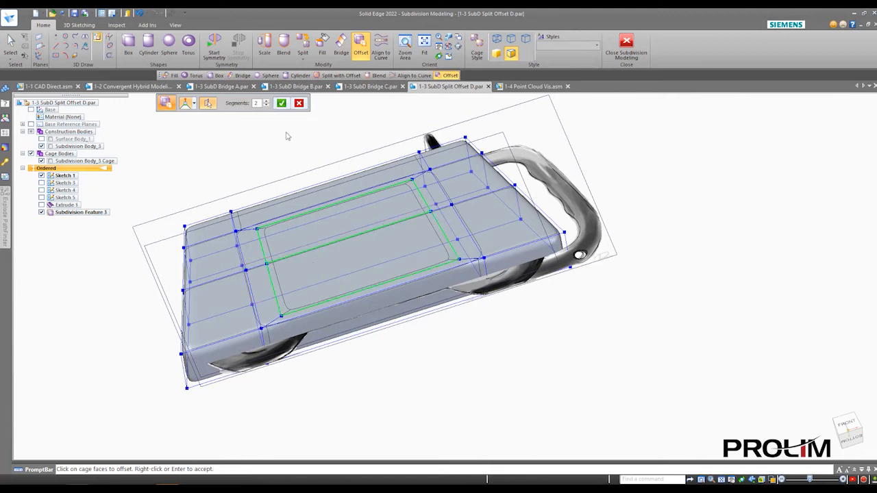
pyautogui.click(194, 104)
pyautogui.click(281, 103)
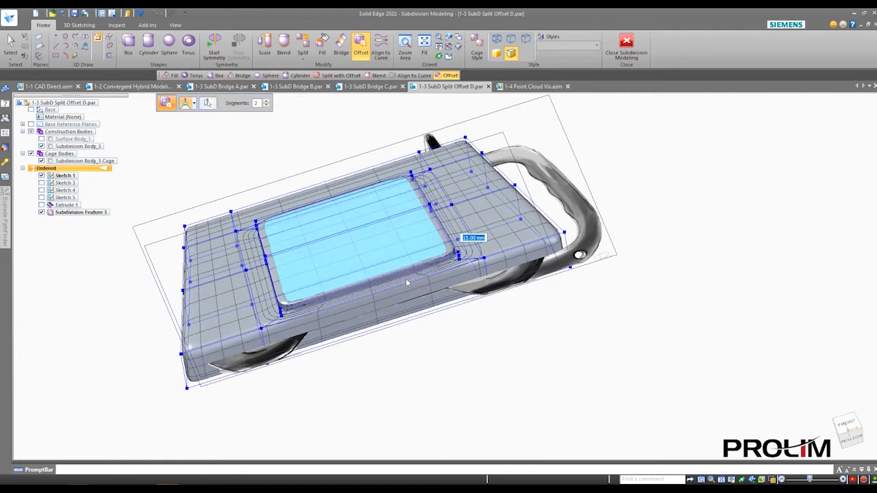
pyautogui.click(454, 361)
# Step: Check the raised screen area against the reference image from the front by hiding and showing Subdivision Feature 3
pyautogui.moveTo(361, 249); pyautogui.dragTo(320, 180, button='middle')
pyautogui.hotkey('ctrl', 'f')
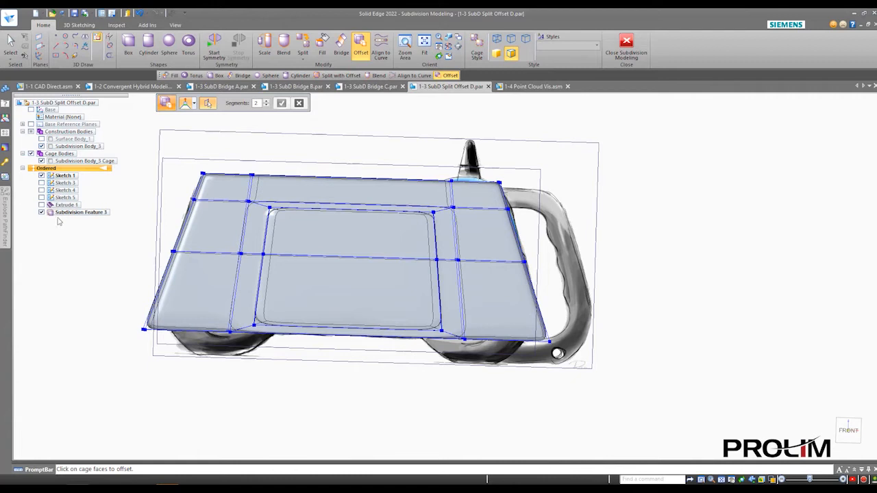
pyautogui.click(41, 213)
pyautogui.click(41, 213)
pyautogui.click(41, 213)
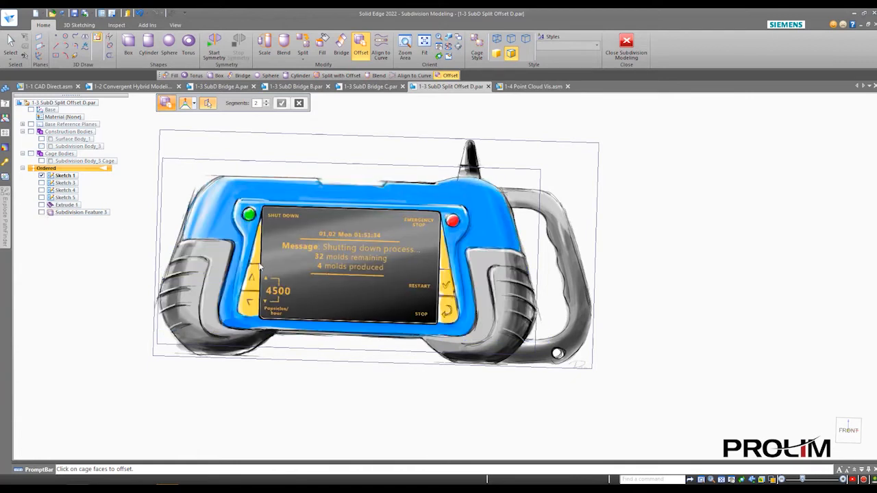
pyautogui.click(42, 213)
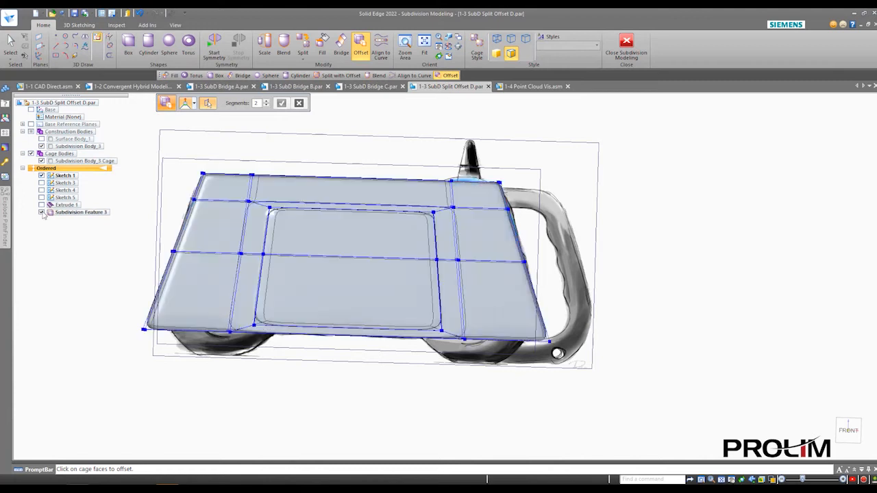
# Step: Close subdivision modeling and inspect the device body with its raised screen area at an angle
pyautogui.moveTo(355, 380); pyautogui.dragTo(163, 227, button='middle')
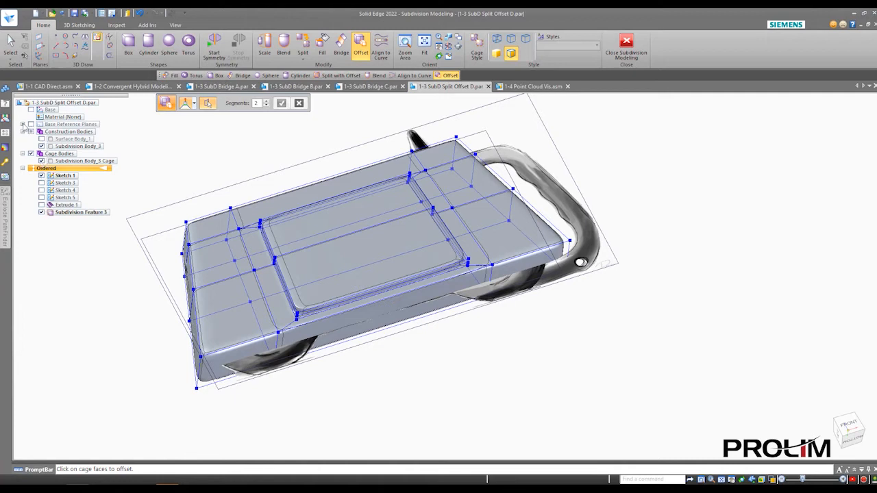
pyautogui.click(23, 124)
pyautogui.click(23, 124)
pyautogui.click(626, 47)
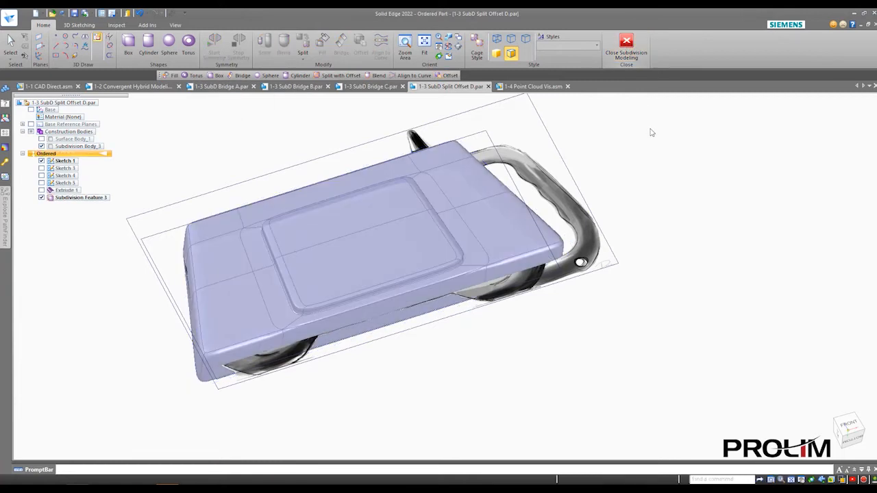
pyautogui.moveTo(512, 244); pyautogui.dragTo(466, 293, button='middle')
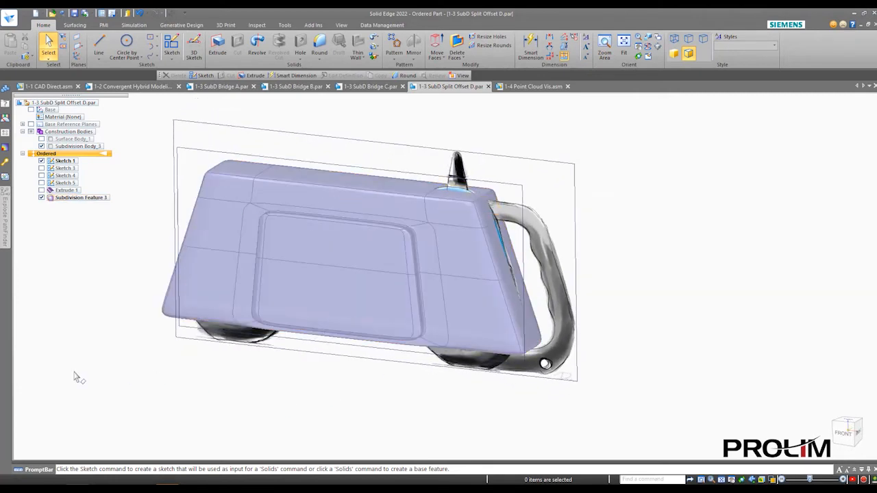
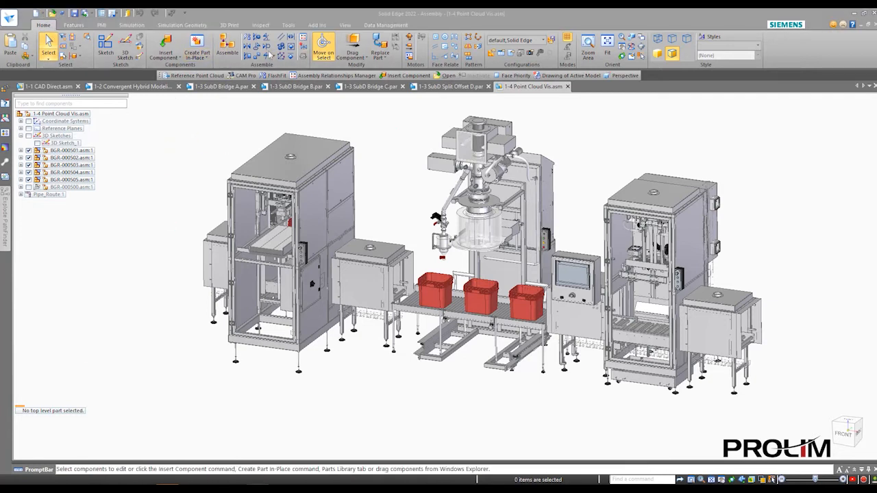
# Step: Start a Reference Point Cloud in the 1-4 Point Cloud Vis assembly, check the supported file types and open Factory.pts
pyautogui.click(288, 25)
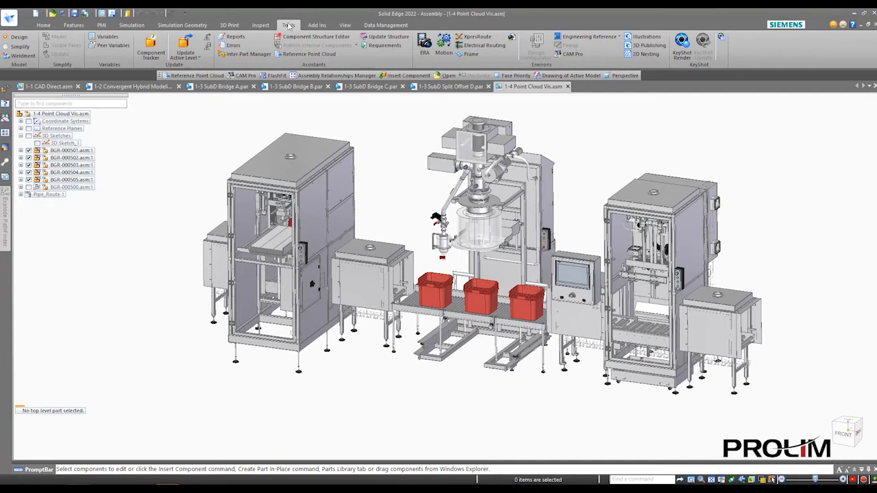
pyautogui.click(310, 54)
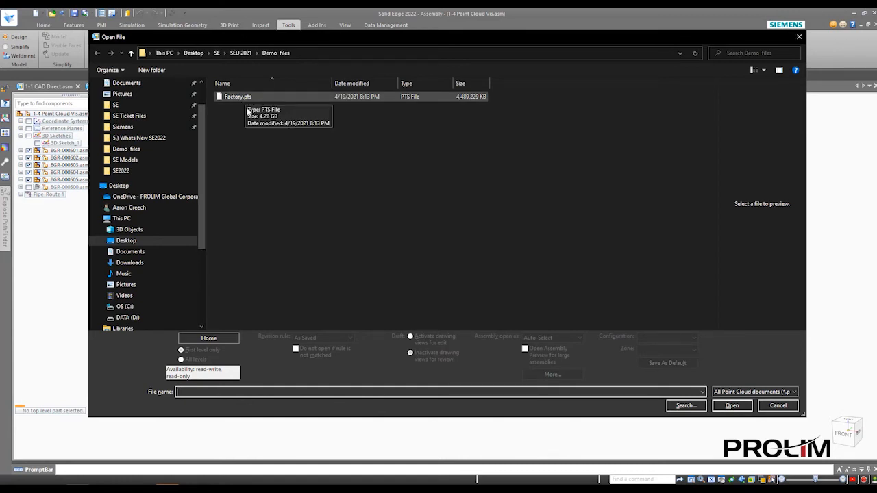
pyautogui.click(793, 393)
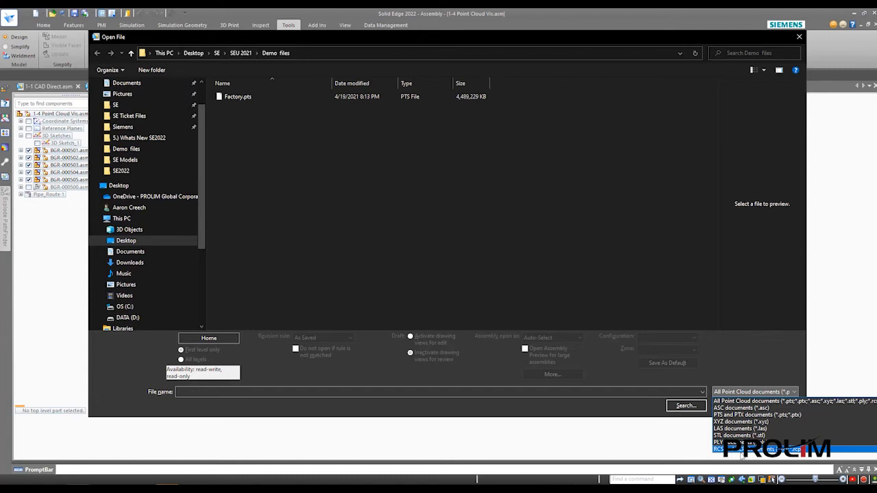
pyautogui.click(746, 367)
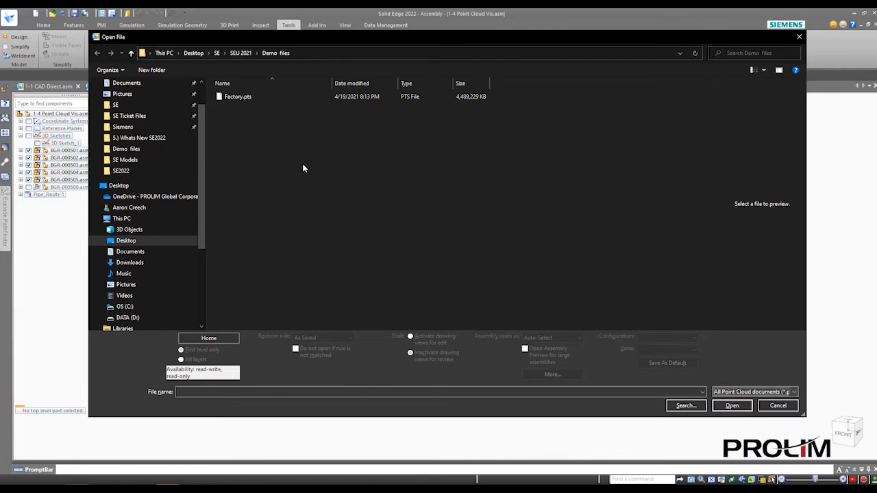
pyautogui.click(235, 100)
pyautogui.click(738, 406)
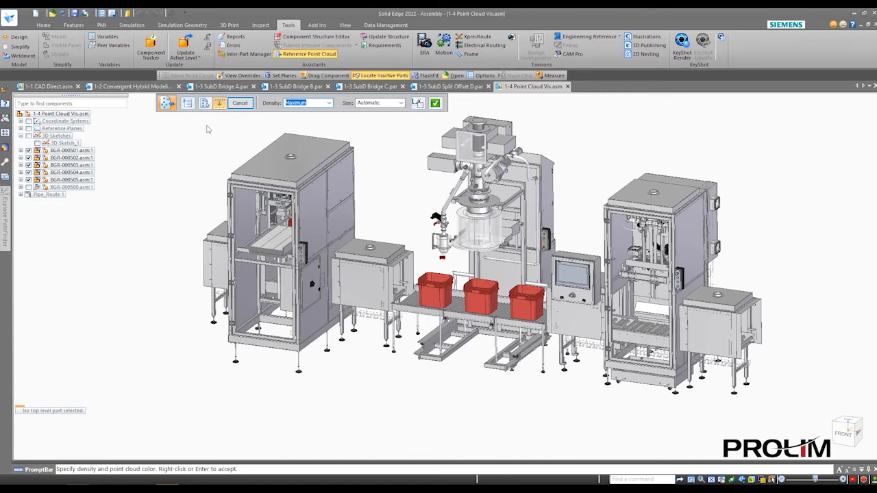
# Step: Review the Point Cloud Options and accept them with zooming to the cloud, the steering wheel and saved display data enabled
pyautogui.click(187, 103)
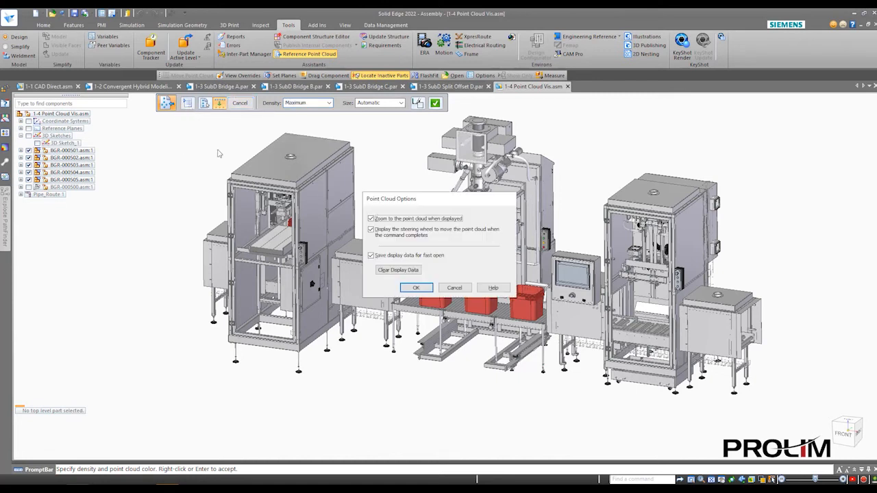
pyautogui.moveTo(448, 200); pyautogui.dragTo(338, 200)
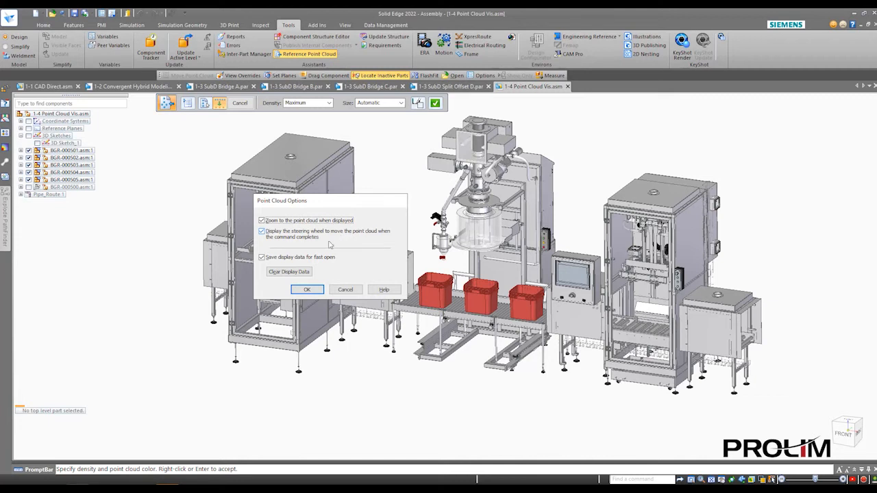
pyautogui.click(307, 290)
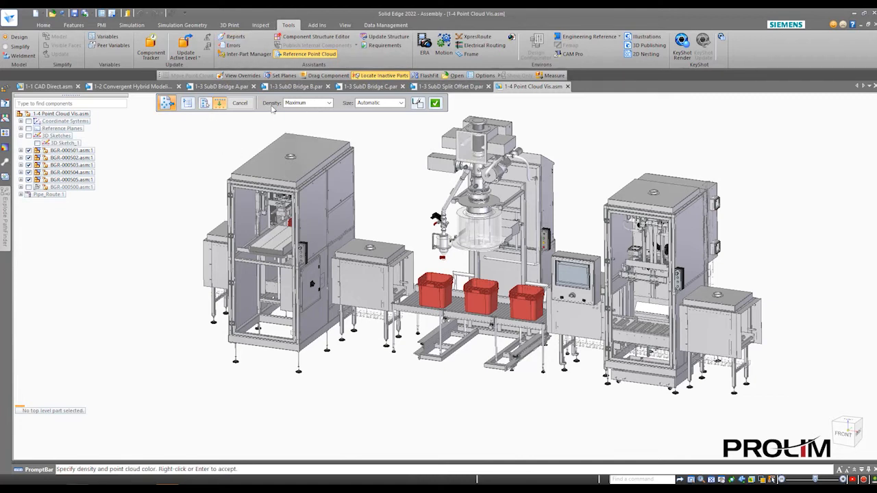
# Step: Set the point cloud density to Medium, keep the size at Automatic, and accept the settings to place the factory scan
pyautogui.click(329, 103)
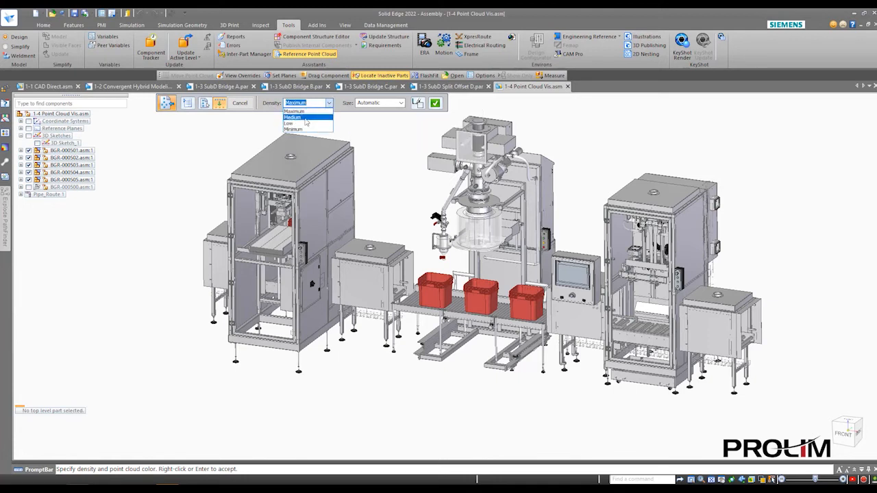
pyautogui.click(272, 105)
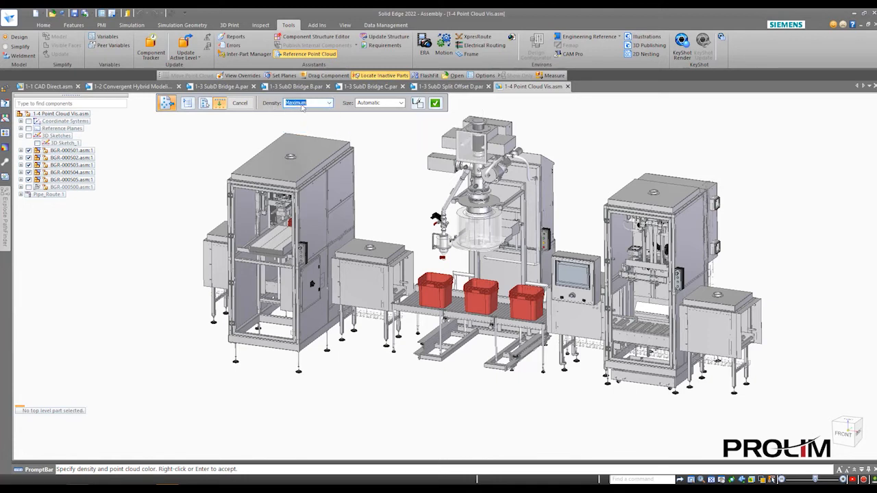
pyautogui.click(401, 103)
pyautogui.click(401, 104)
pyautogui.click(328, 103)
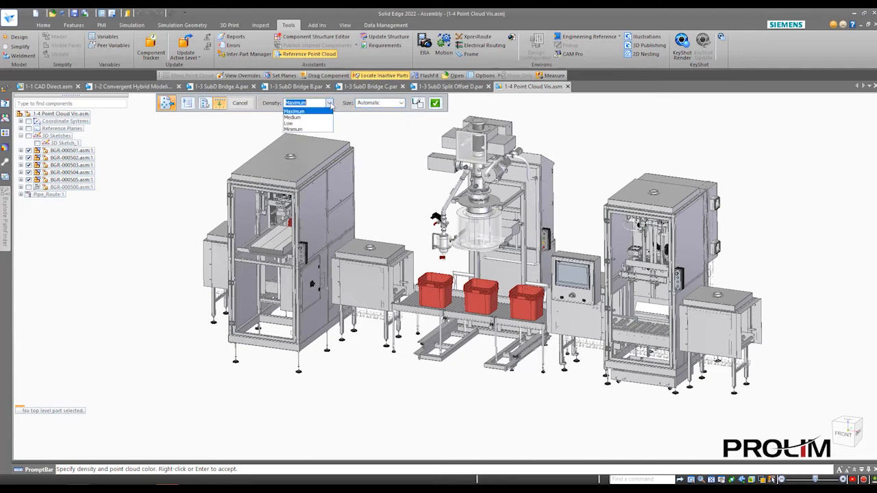
pyautogui.click(298, 129)
pyautogui.click(330, 104)
pyautogui.click(304, 120)
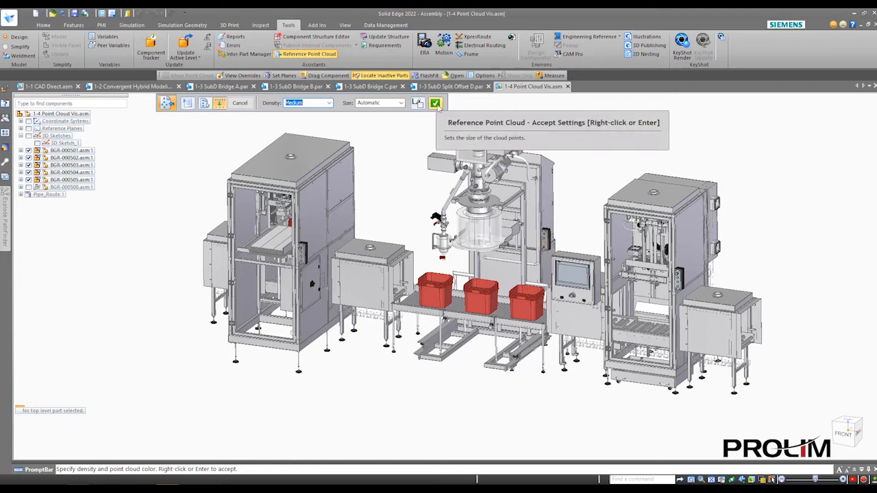
pyautogui.click(435, 104)
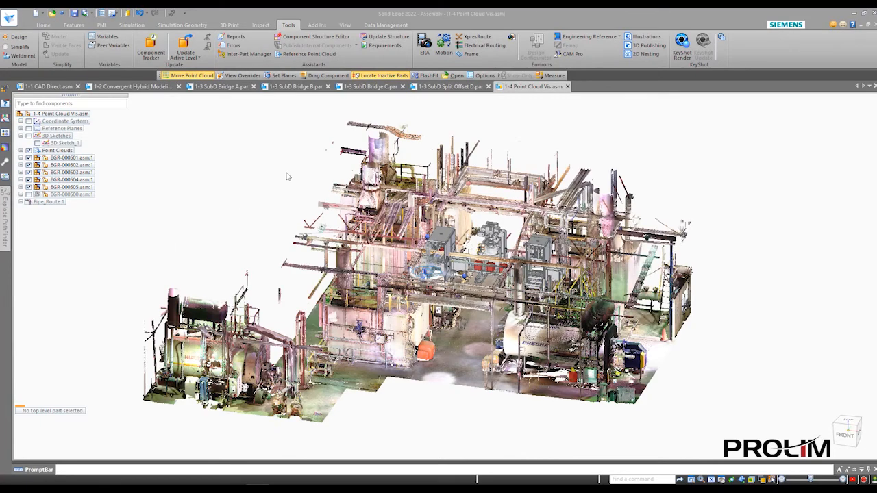
# Step: Reposition the steering wheel onto the scanned factory floor in the front view
pyautogui.scroll(5, 427, 273)
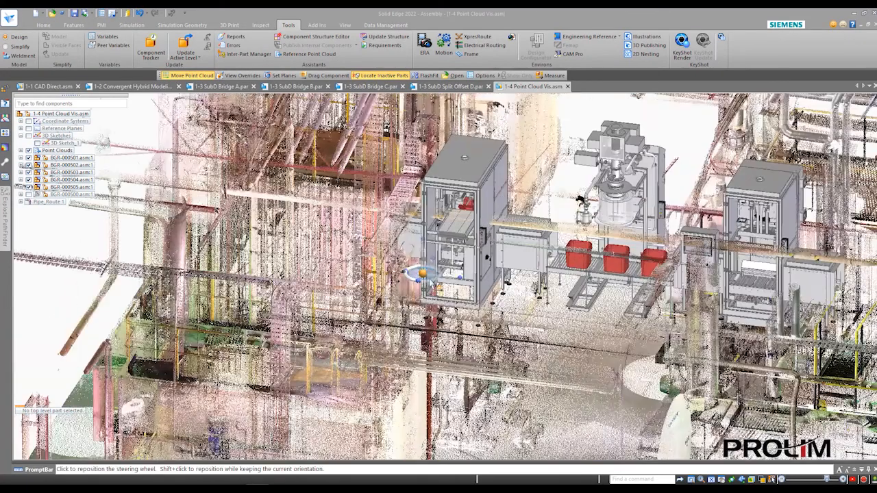
pyautogui.scroll(-5, 431, 277)
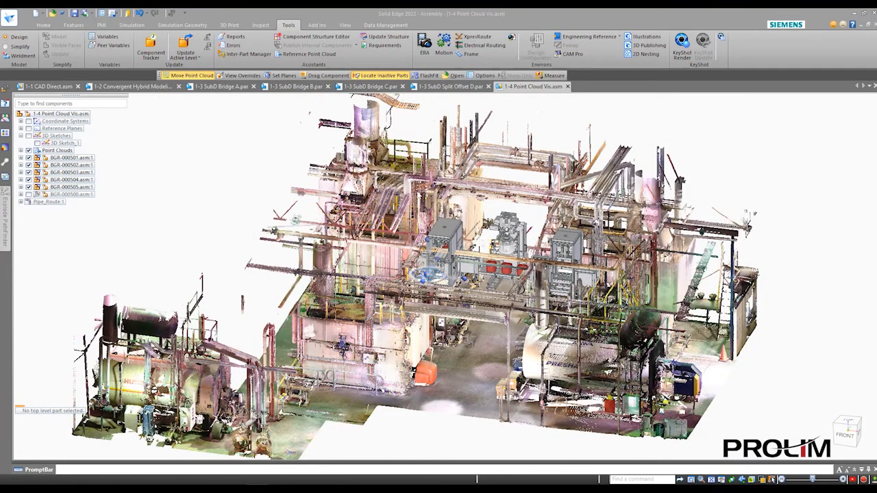
pyautogui.click(845, 433)
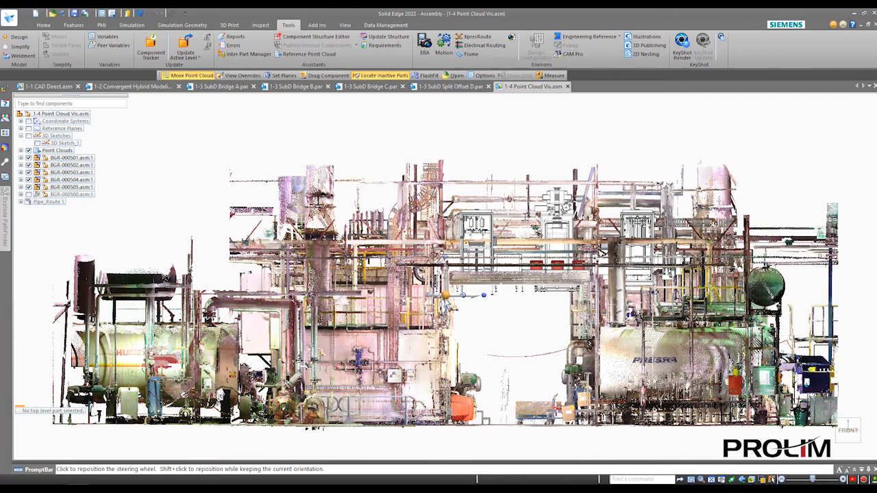
pyautogui.moveTo(444, 301); pyautogui.dragTo(447, 430)
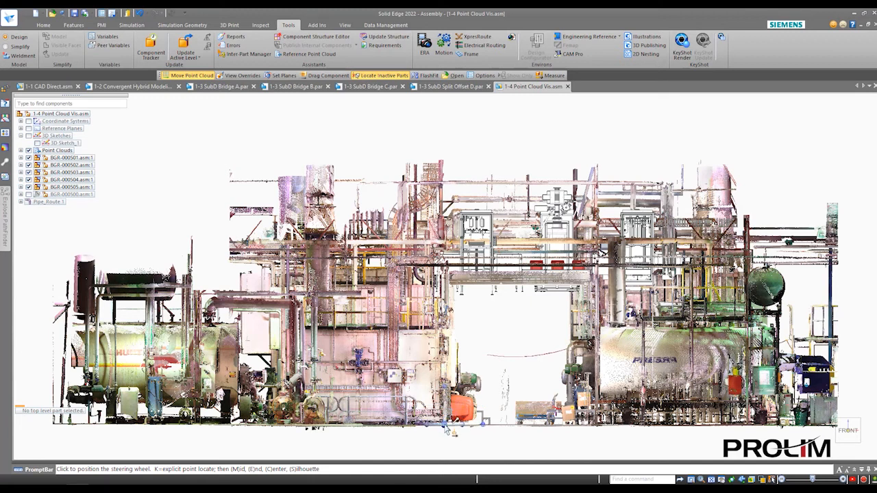
pyautogui.click(445, 425)
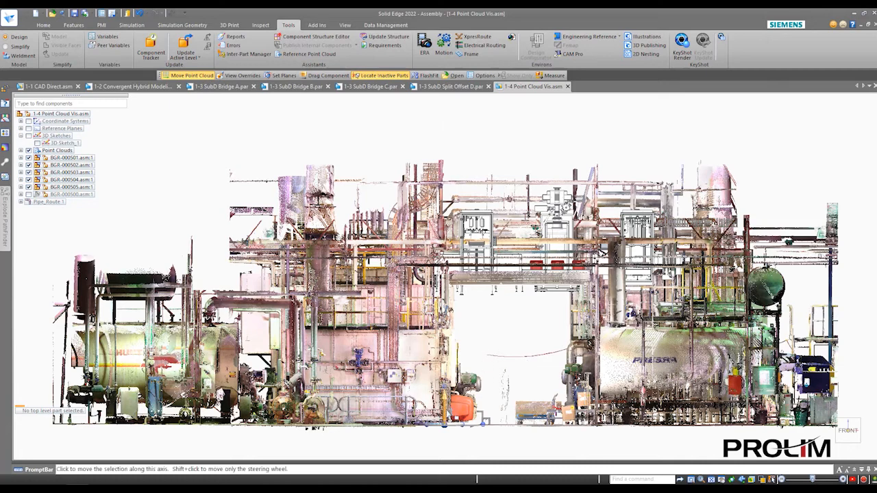
# Step: Move the point cloud vertically until its floor meets the feet of the packaging machines
pyautogui.click(451, 415)
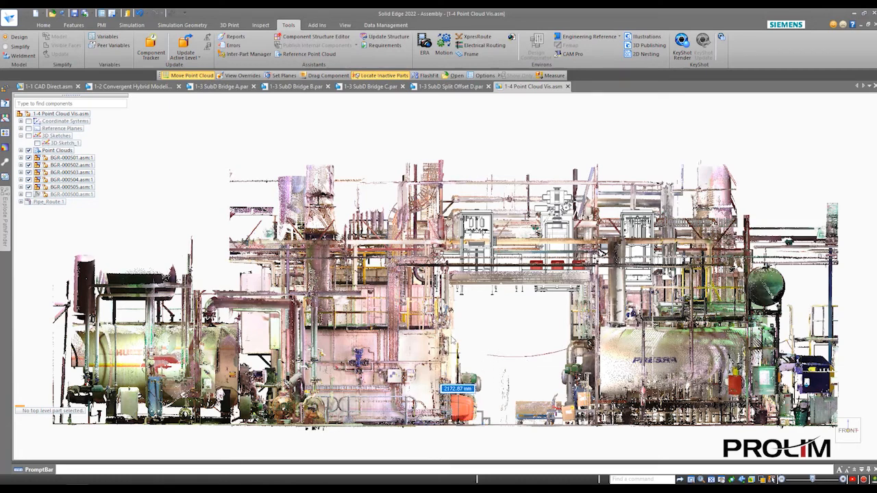
pyautogui.scroll(4, 469, 296)
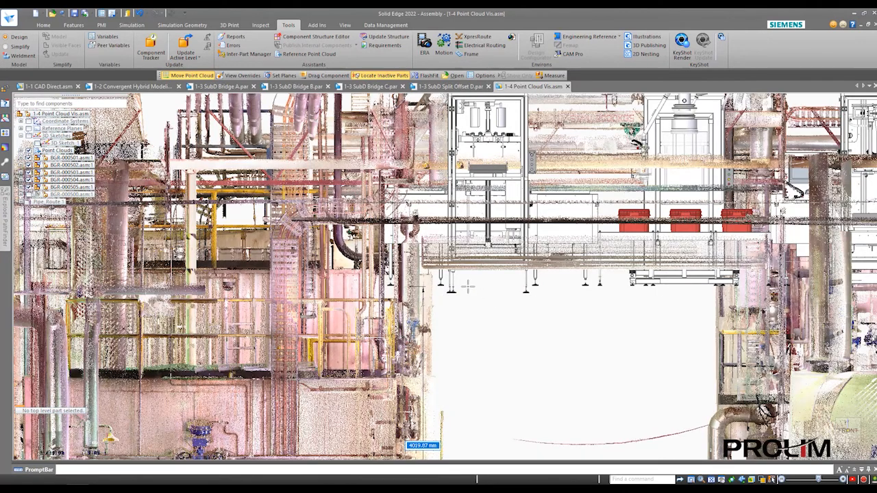
pyautogui.click(468, 286)
pyautogui.scroll(-4, 479, 368)
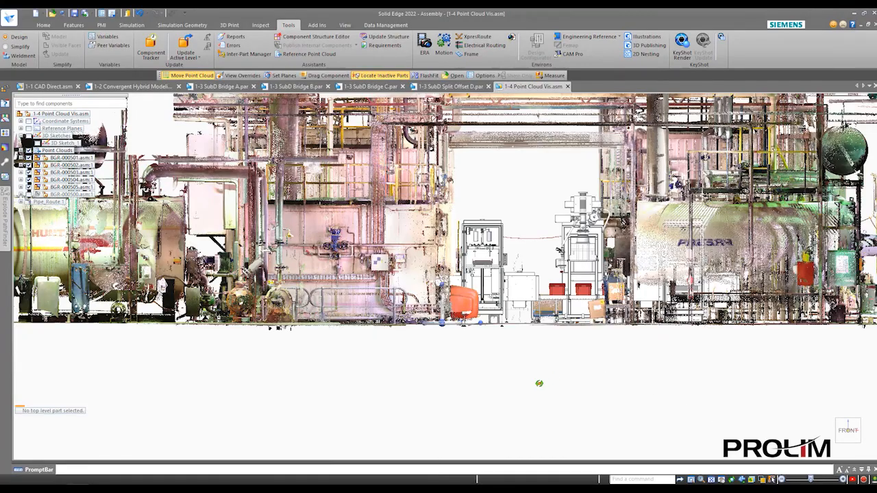
# Step: Shift the point cloud horizontally in the top view so the machine line sits in the open floor area, and finish moving it
pyautogui.moveTo(539, 384); pyautogui.dragTo(494, 428, button='middle')
pyautogui.scroll(-3, 495, 428)
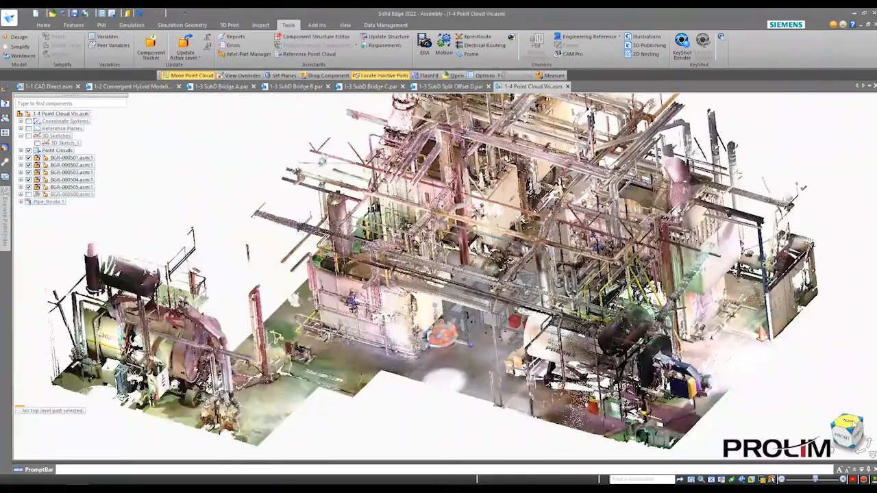
pyautogui.click(848, 420)
pyautogui.click(445, 288)
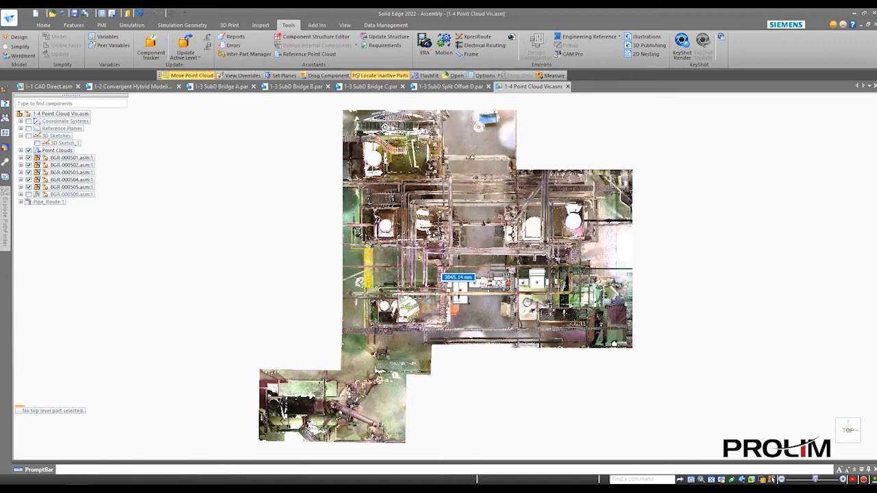
pyautogui.click(449, 244)
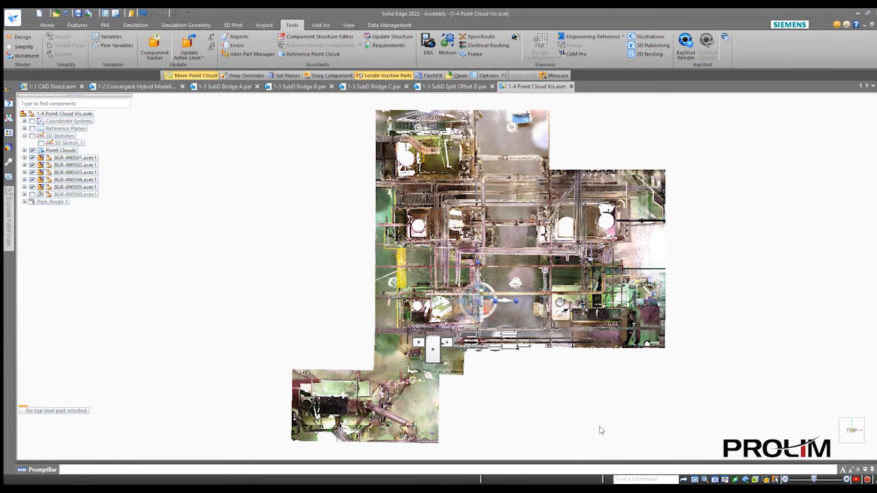
pyautogui.click(842, 452)
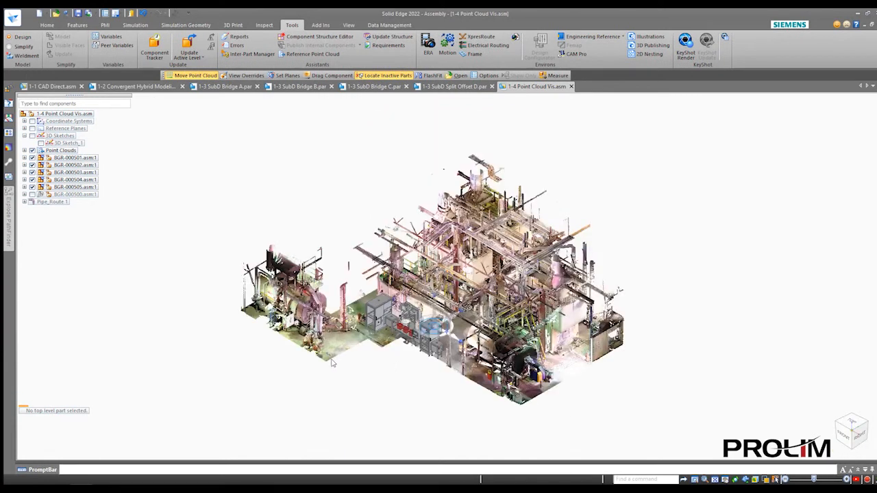
pyautogui.press('Escape')
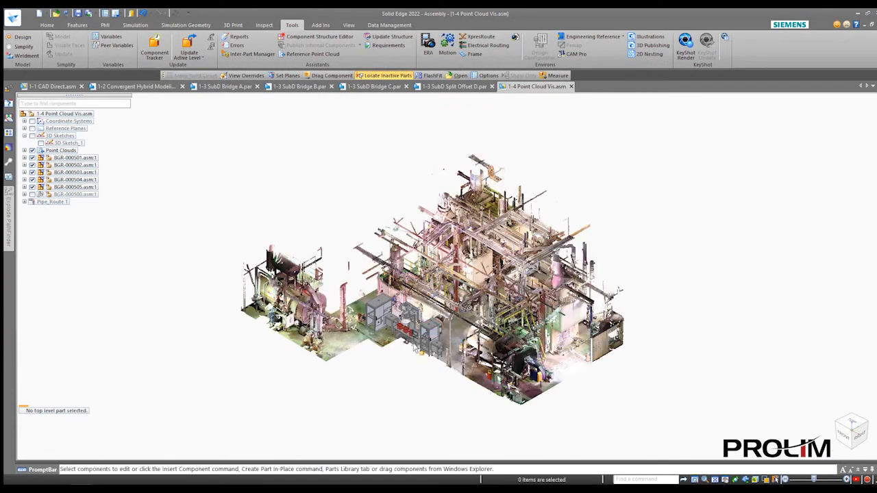
# Step: Examine the machine line's position within the factory point cloud from an angled view
pyautogui.scroll(3, 416, 388)
pyautogui.scroll(3, 419, 377)
pyautogui.moveTo(429, 346); pyautogui.dragTo(440, 374, button='middle')
pyautogui.scroll(-5, 439, 374)
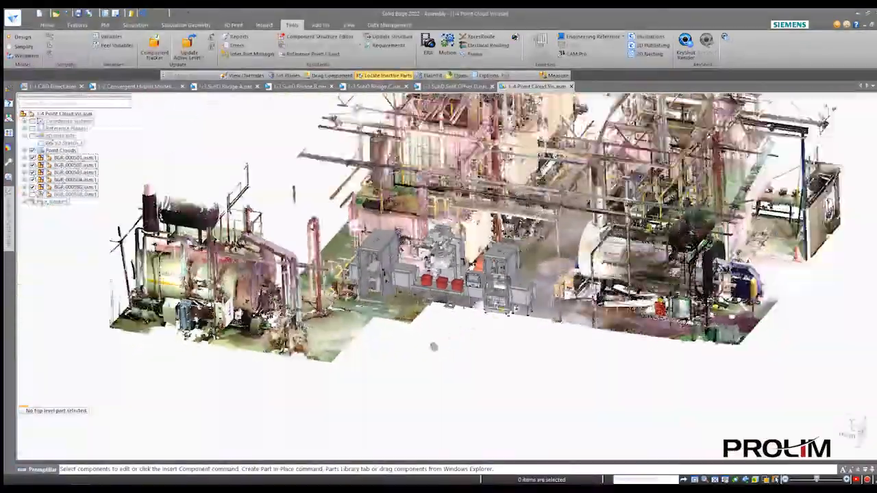
pyautogui.scroll(2, 413, 288)
pyautogui.scroll(-4, 413, 288)
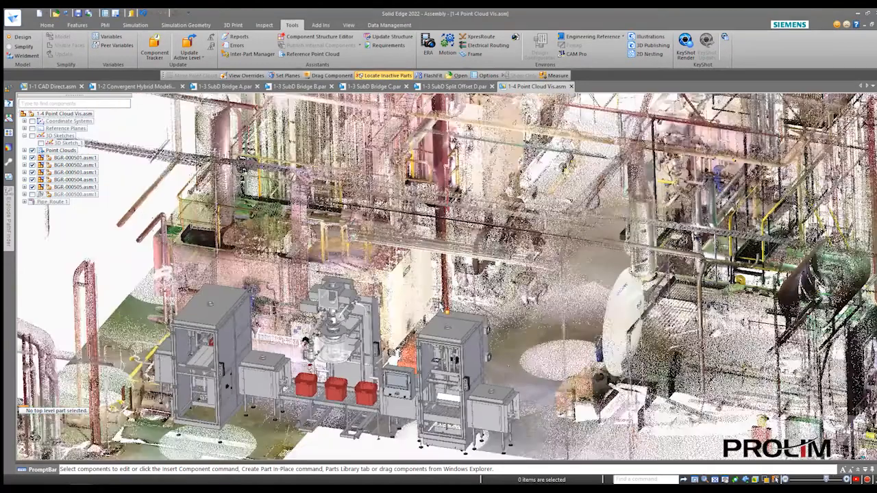
pyautogui.keyDown('shift'); pyautogui.moveTo(415, 296); pyautogui.dragTo(478, 292, button='middle'); pyautogui.keyUp('shift')
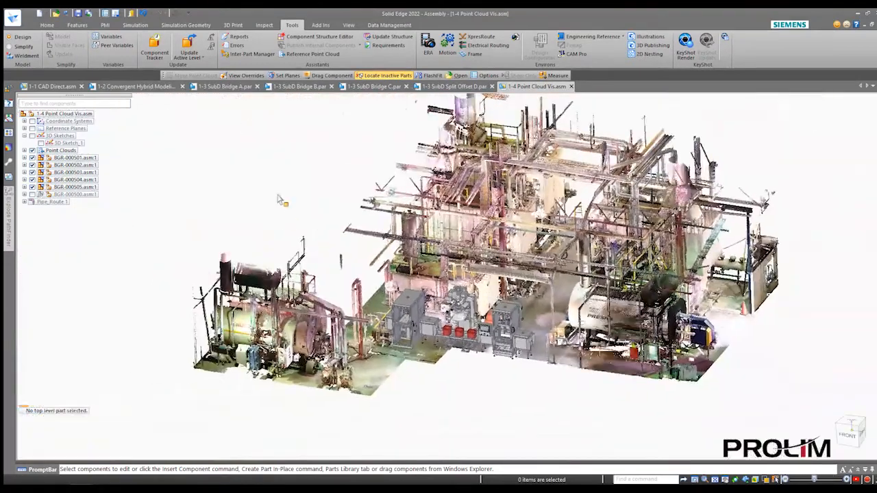
# Step: Show the BGR-000500 tank with its pipes, expand Pipe_Route 1 and turn on the 3D sketches
pyautogui.click(32, 194)
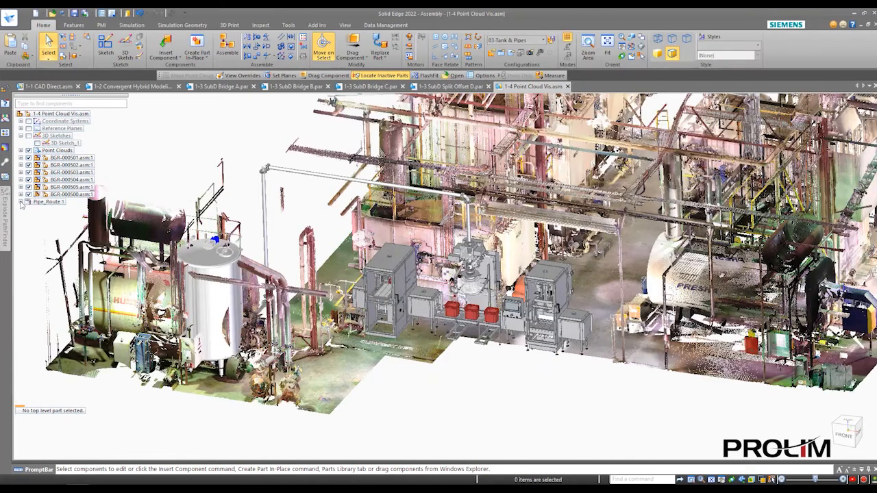
pyautogui.click(20, 202)
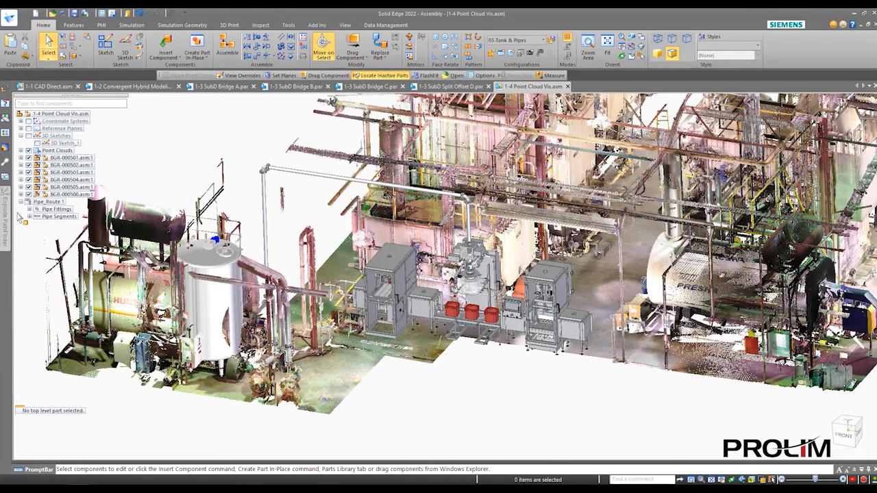
pyautogui.click(28, 136)
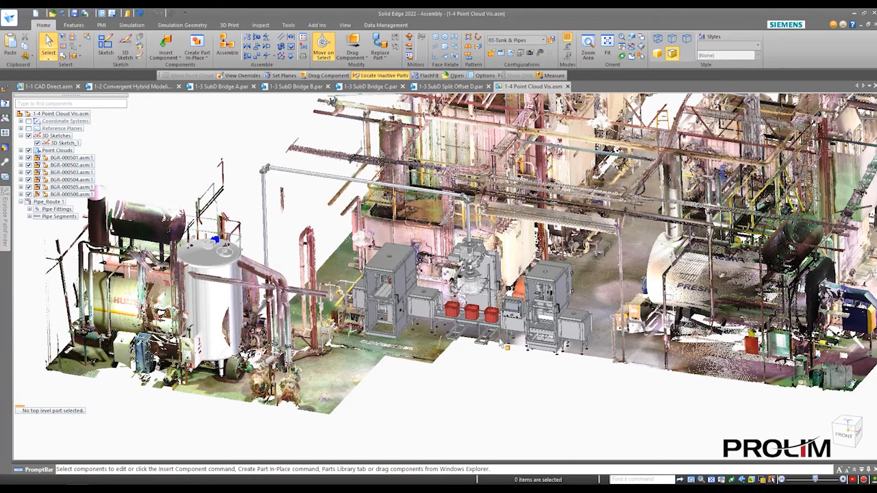
# Step: Examine the flanged pipe elbow above the filling machine against the scanned factory structure from the front
pyautogui.scroll(2, 505, 344)
pyautogui.click(845, 436)
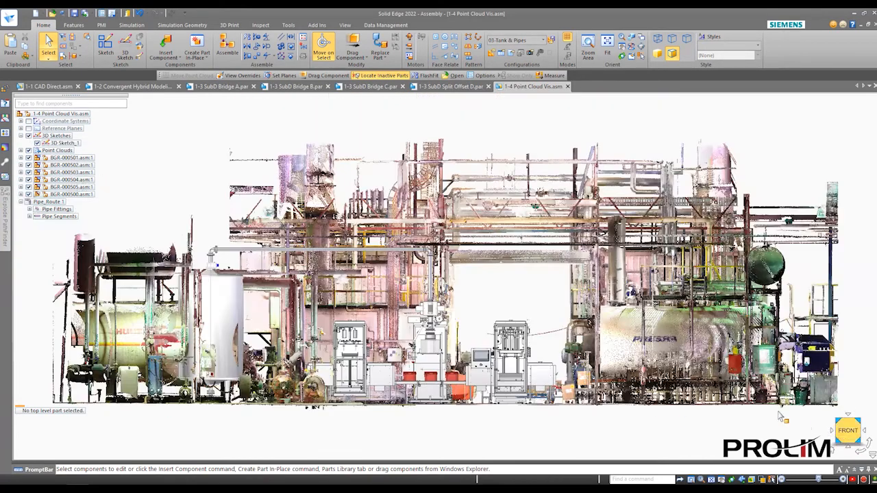
pyautogui.scroll(4, 445, 274)
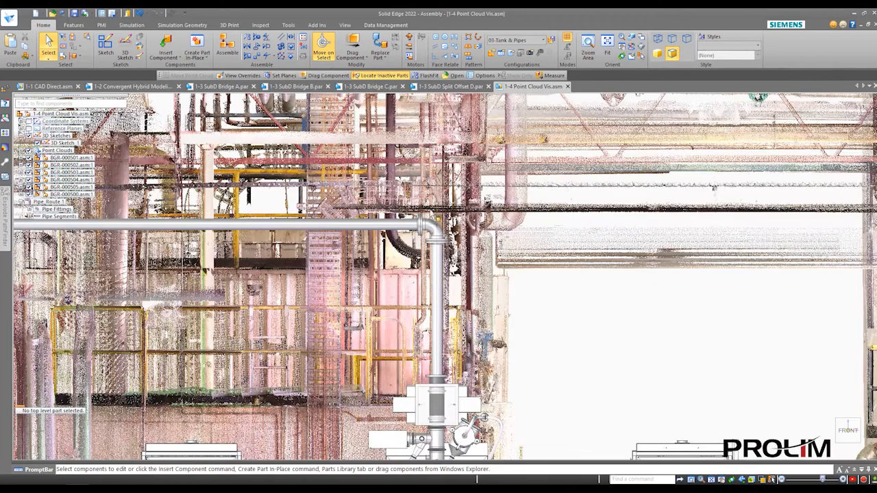
pyautogui.scroll(2, 426, 225)
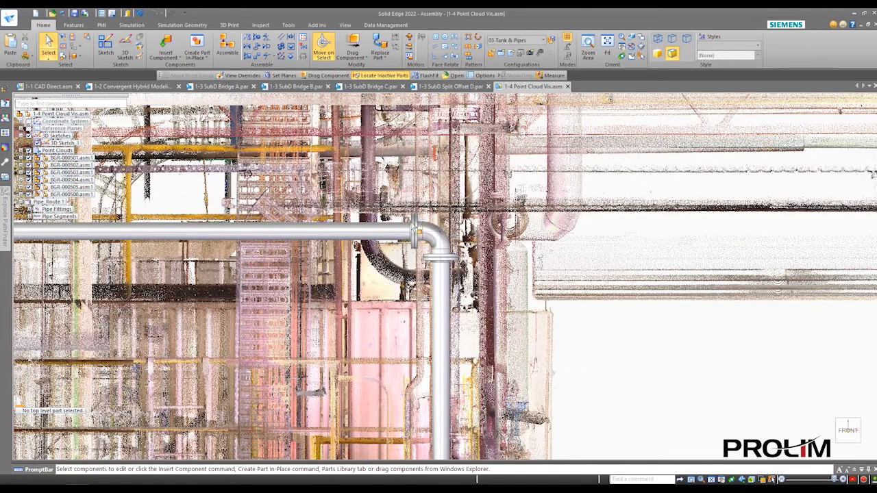
pyautogui.scroll(-5, 416, 232)
pyautogui.scroll(-2, 416, 233)
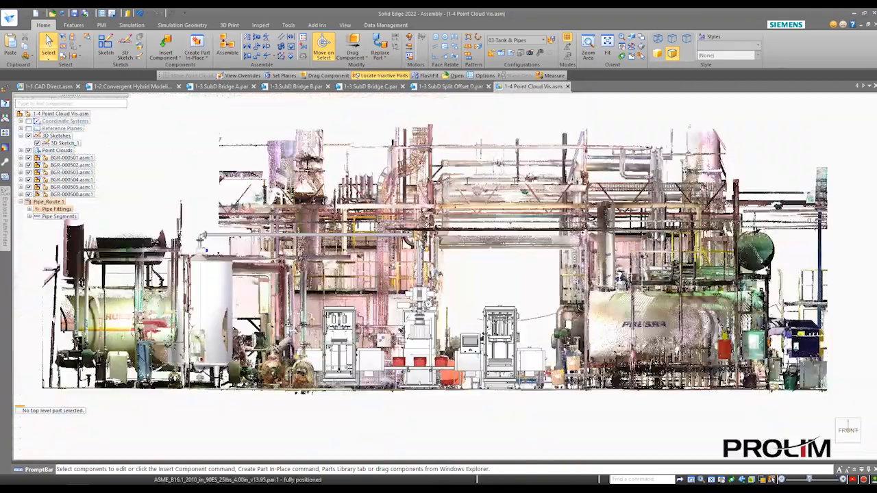
pyautogui.scroll(6, 411, 226)
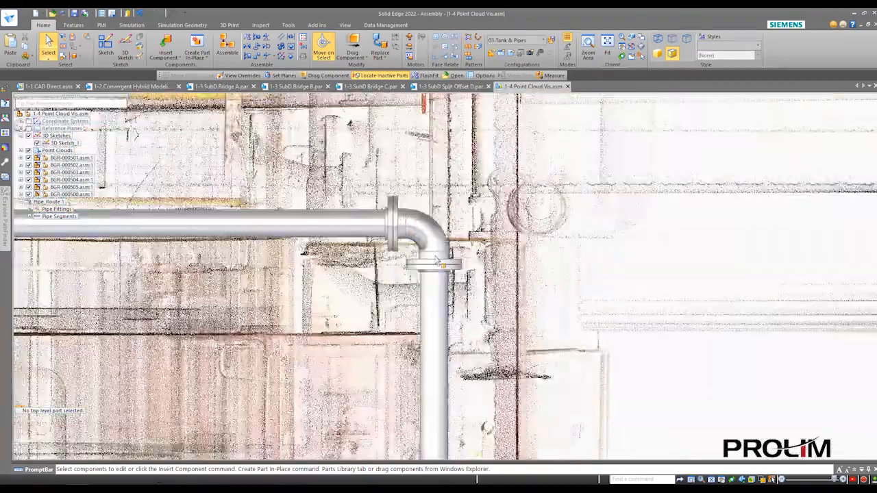
pyautogui.scroll(-4, 436, 257)
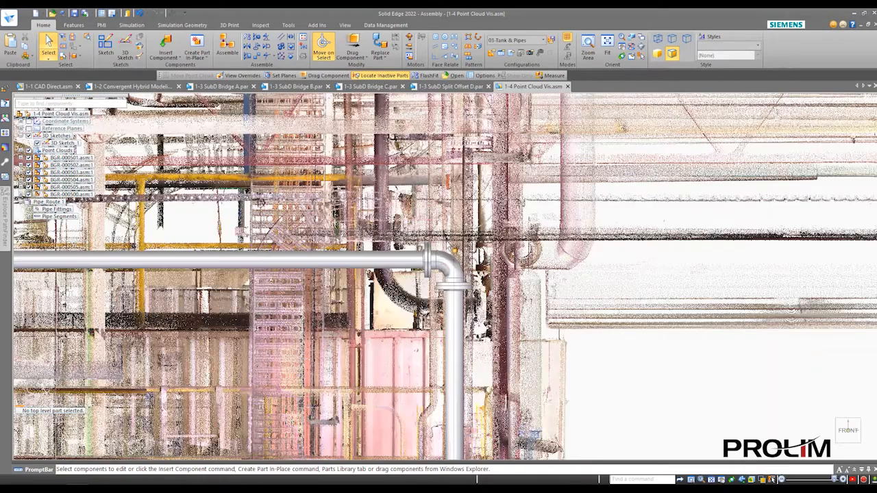
# Step: Measure the 3D distance between the elbow's upper flange and the adjacent point cloud, with all elements selectable, and end the measurement
pyautogui.click(347, 26)
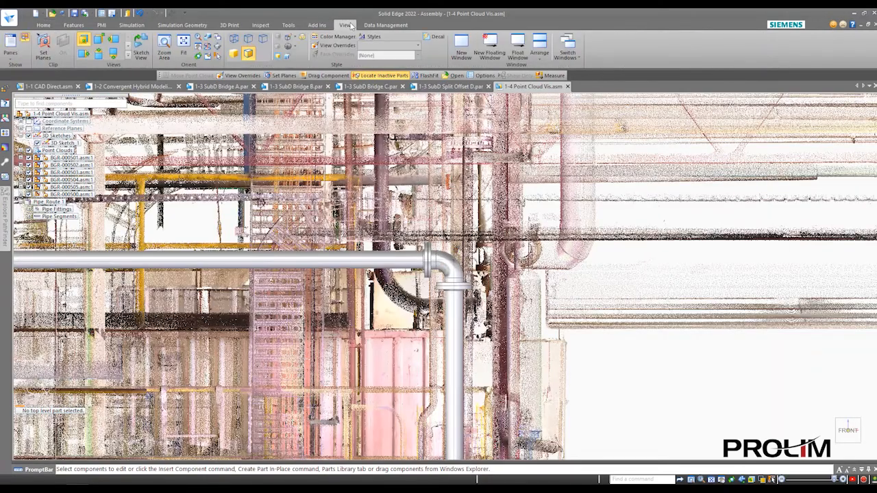
pyautogui.click(261, 25)
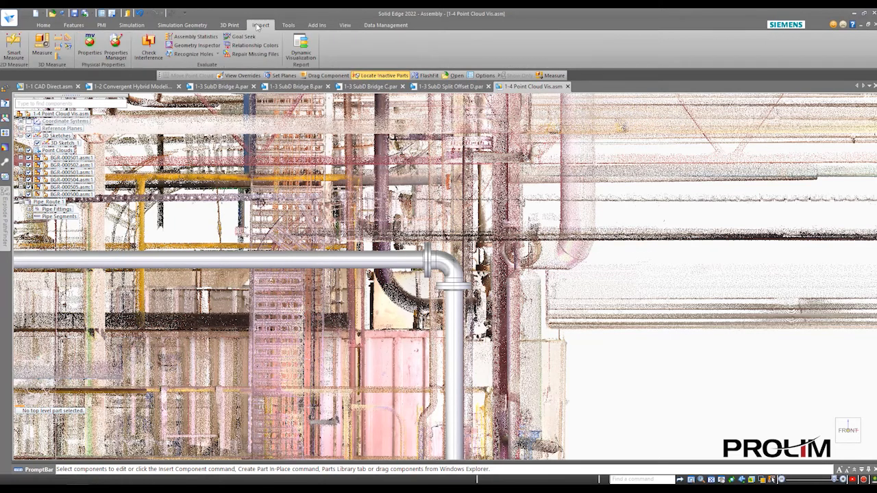
pyautogui.click(42, 48)
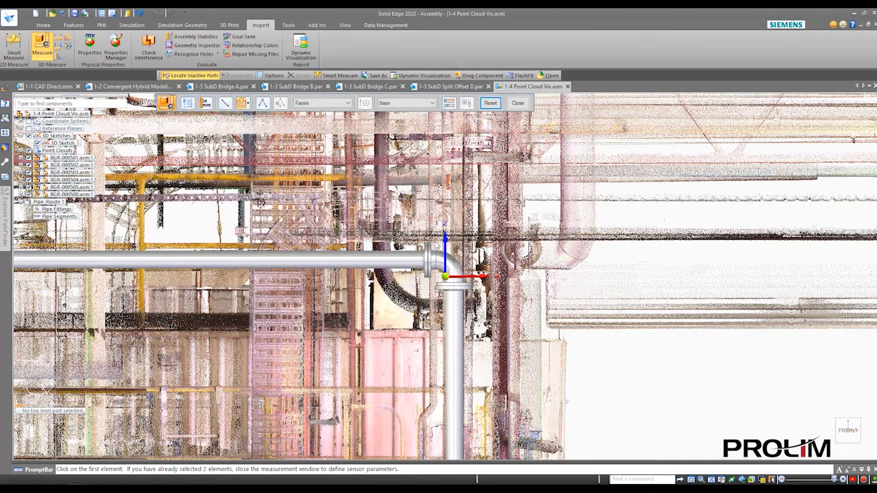
pyautogui.scroll(2, 435, 243)
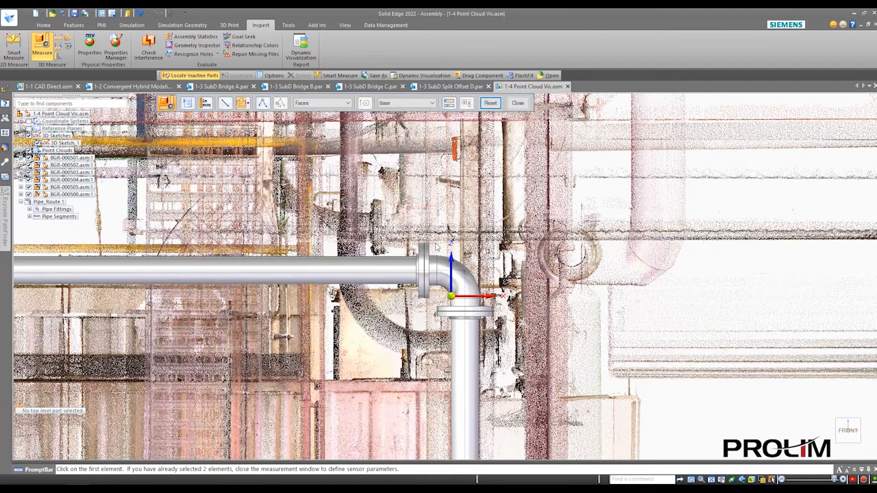
pyautogui.click(349, 102)
pyautogui.click(324, 112)
pyautogui.click(433, 245)
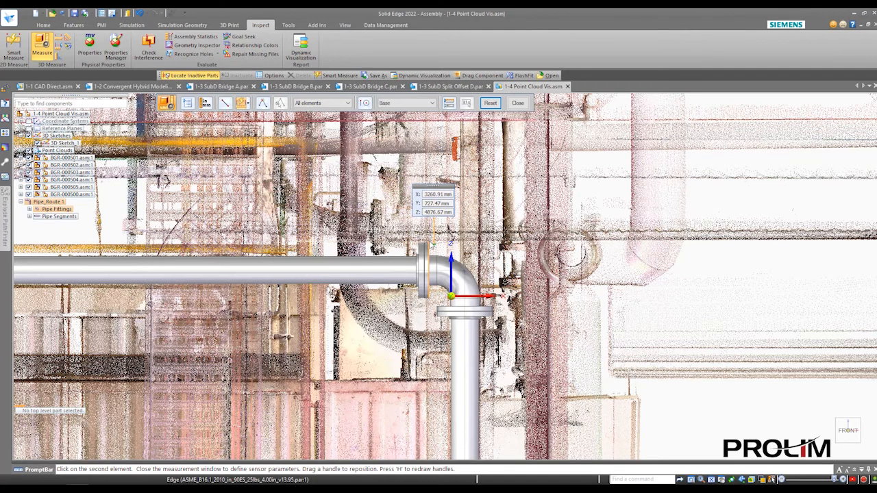
pyautogui.scroll(2, 432, 243)
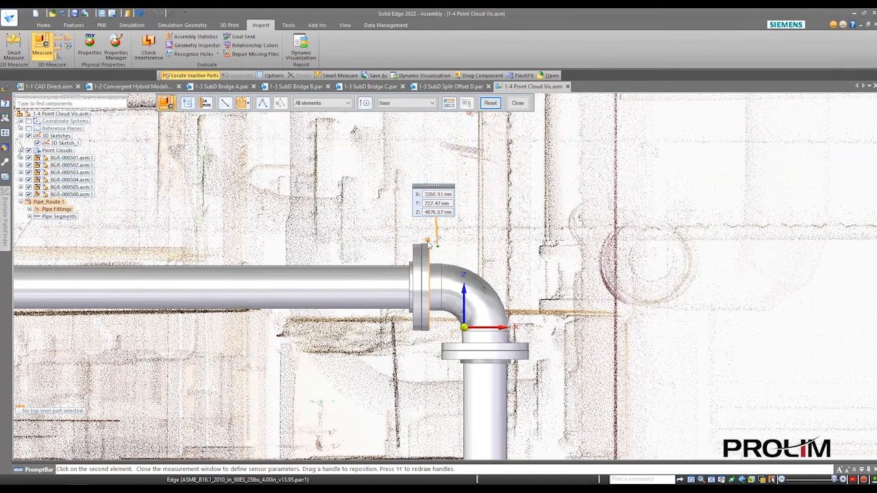
pyautogui.click(428, 243)
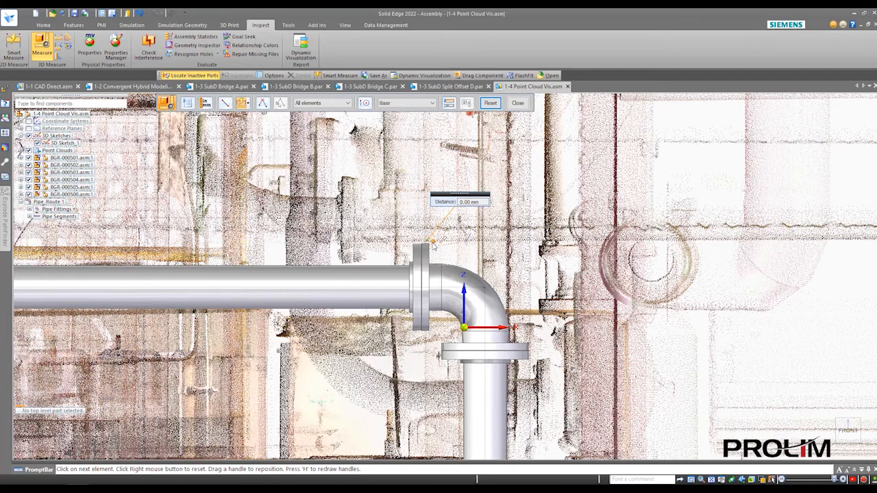
pyautogui.click(434, 247)
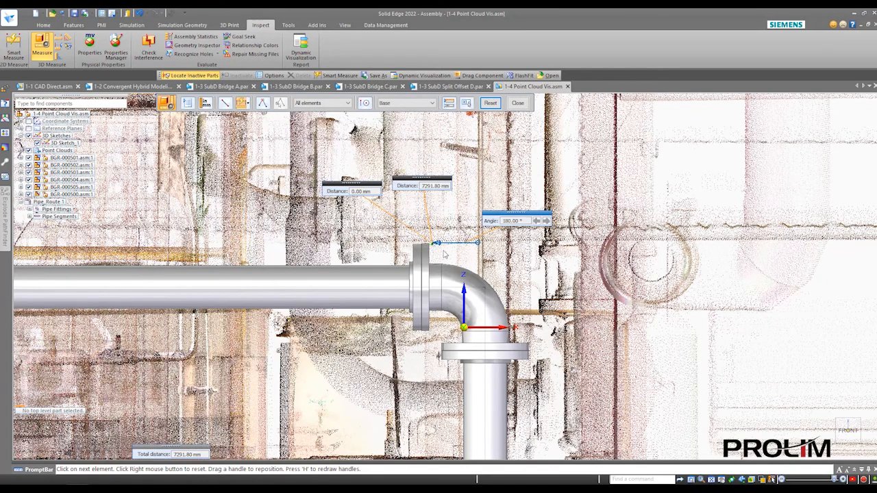
pyautogui.scroll(-1, 452, 254)
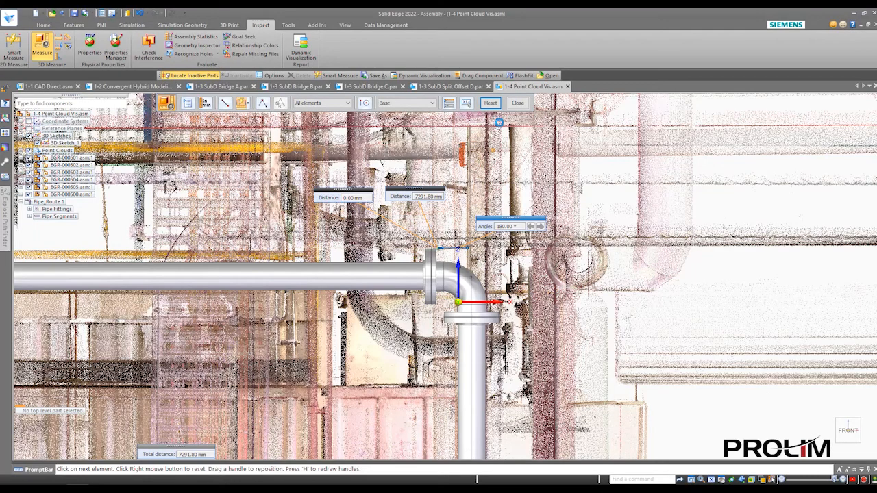
pyautogui.click(518, 104)
# Step: Edit the definition of 3D Sketch_1, set the vertical pipe dimension above the filling machine to 1200 mm, and close the sketch
pyautogui.scroll(-6, 511, 264)
pyautogui.scroll(-4, 511, 268)
pyautogui.scroll(2, 539, 293)
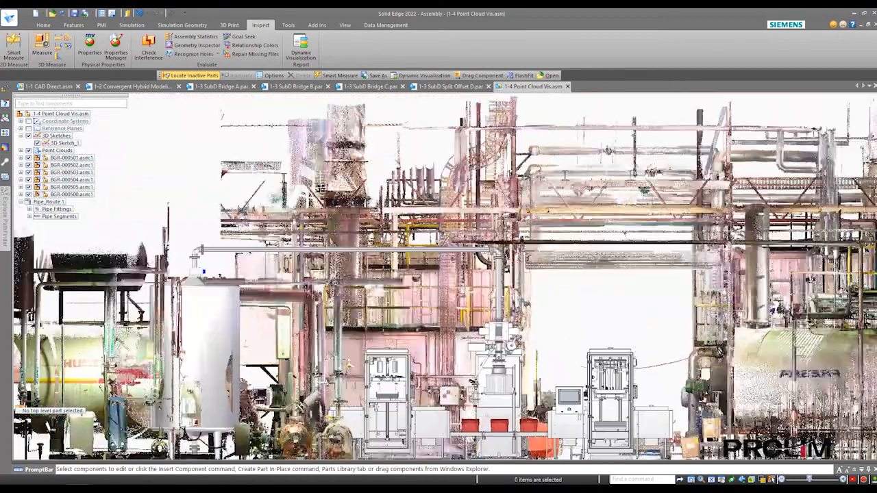
pyautogui.click(66, 143)
pyautogui.rightClick(67, 142)
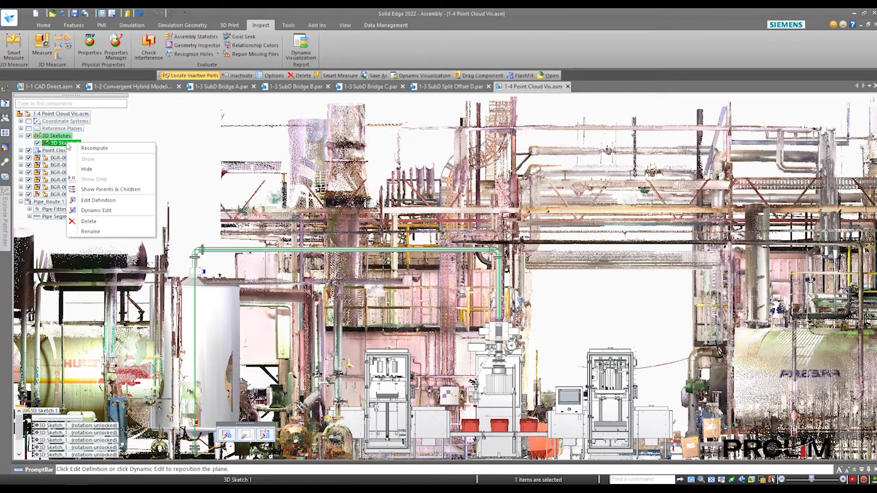
pyautogui.click(97, 200)
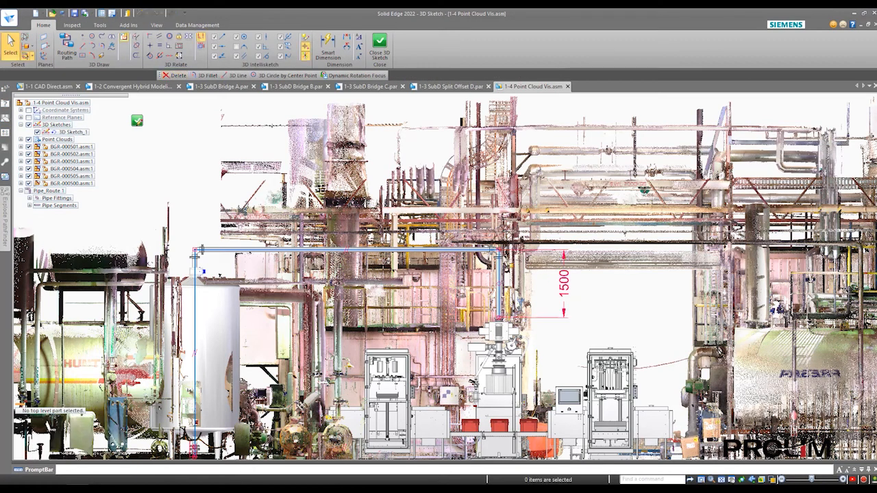
pyautogui.click(566, 287)
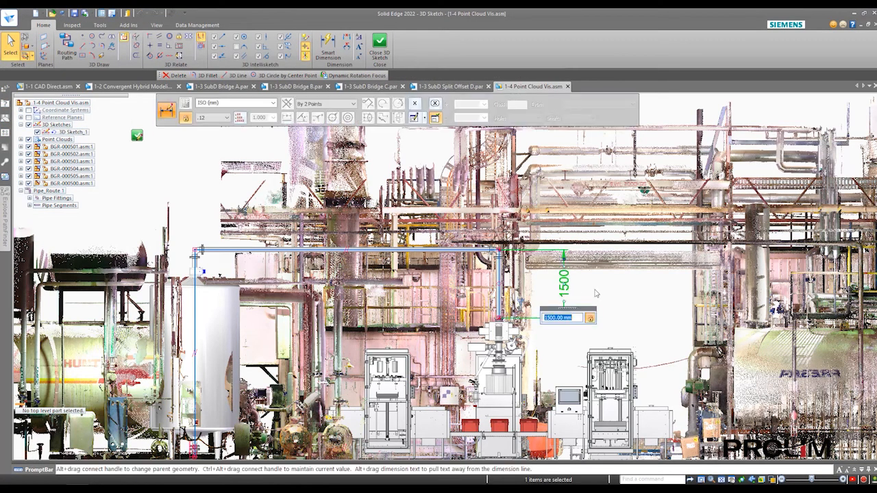
pyautogui.write('1200')
pyautogui.press('Return')
pyautogui.press('Escape')
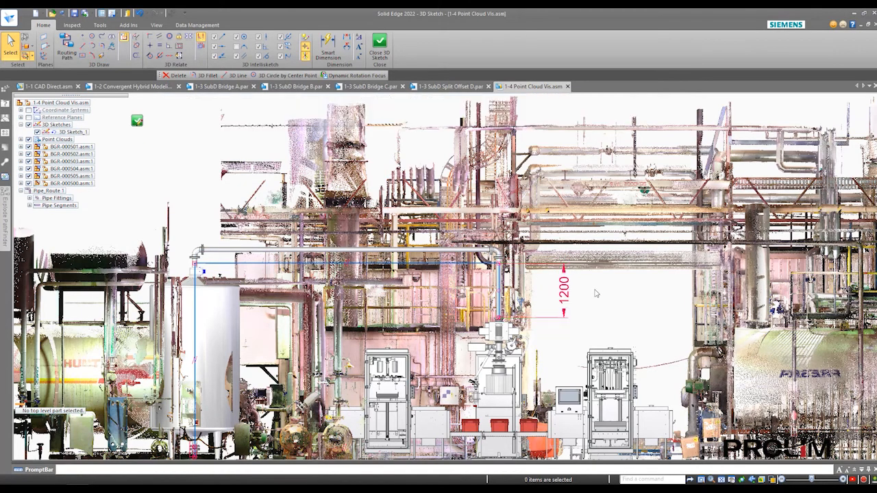
pyautogui.click(380, 46)
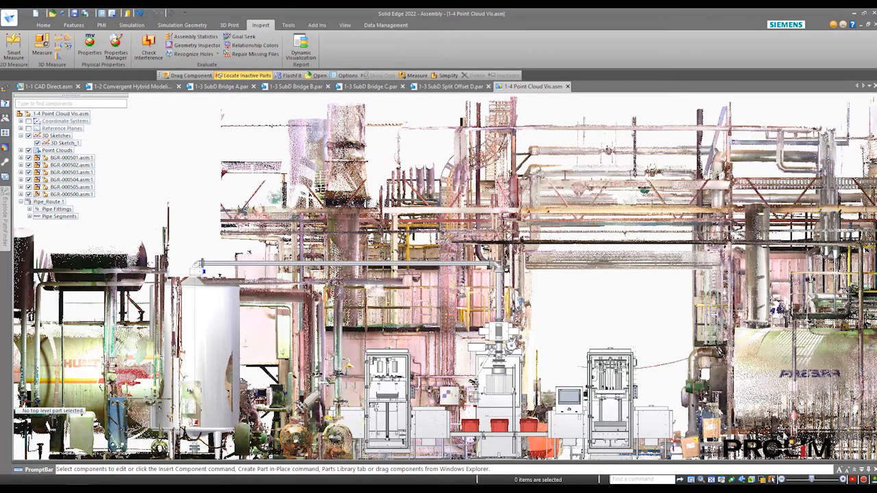
# Step: From the top view, move the BGR-000500 tank about 2380 mm sideways, away from the scanned boiler
pyautogui.click(849, 422)
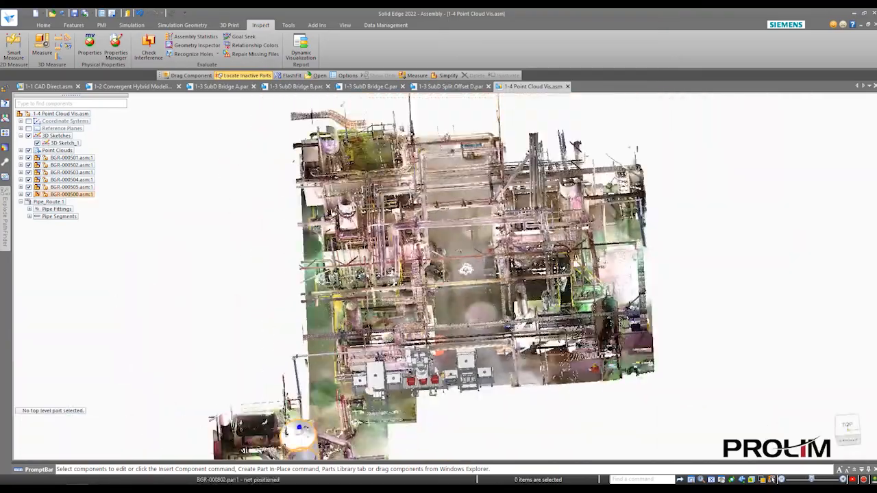
pyautogui.scroll(6, 346, 418)
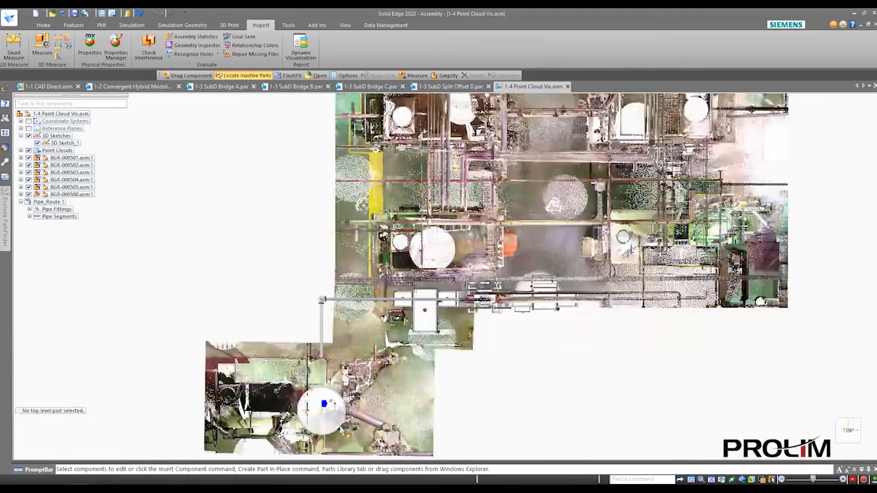
pyautogui.keyDown('shift'); pyautogui.moveTo(326, 390); pyautogui.dragTo(319, 294, button='middle'); pyautogui.keyUp('shift')
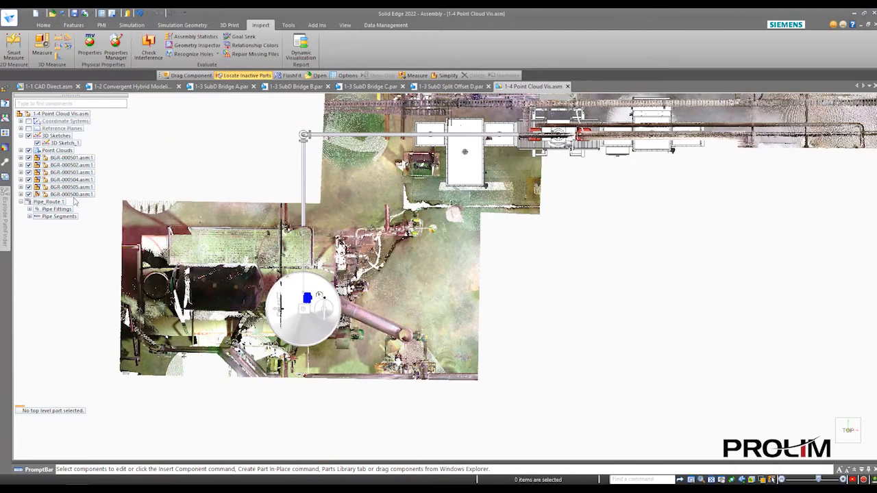
pyautogui.click(73, 195)
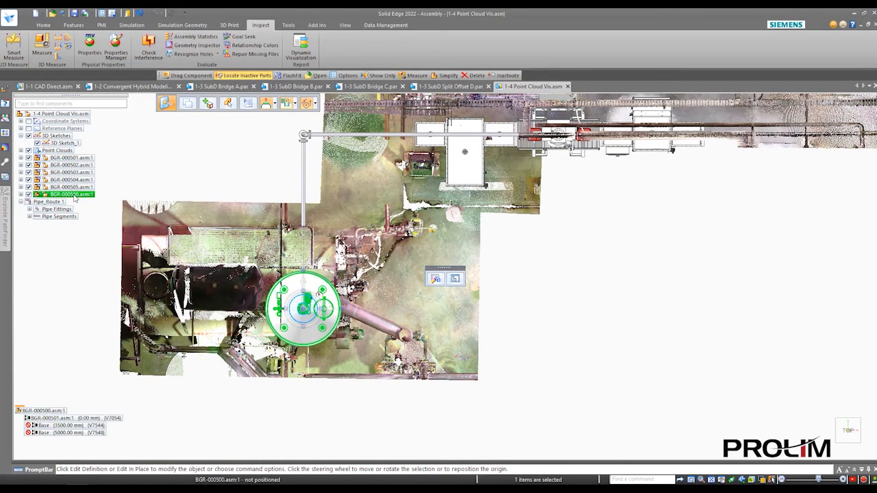
pyautogui.click(316, 316)
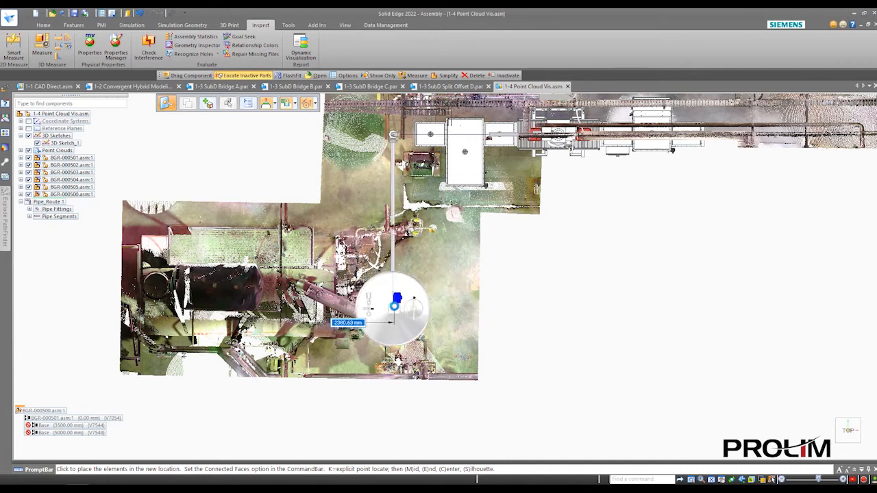
pyautogui.click(394, 307)
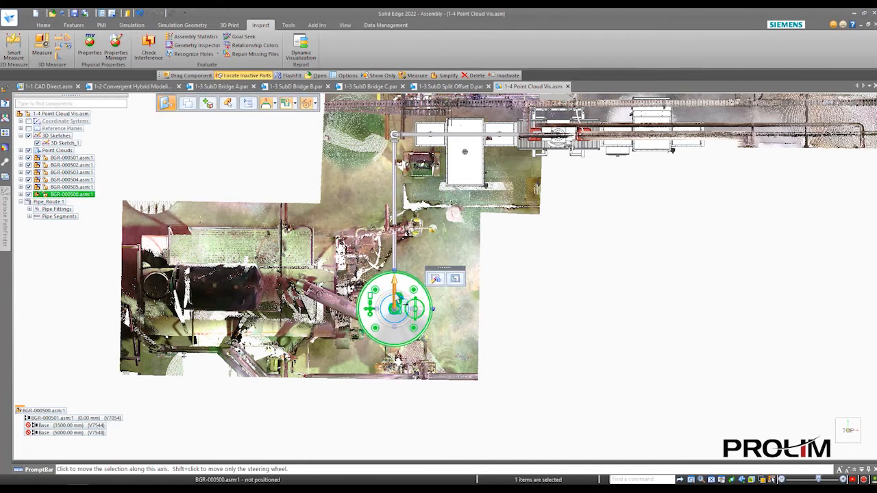
# Step: Move the BGR-000500 tank about 920 mm along its other horizontal axis toward the machine line and deselect it
pyautogui.click(394, 284)
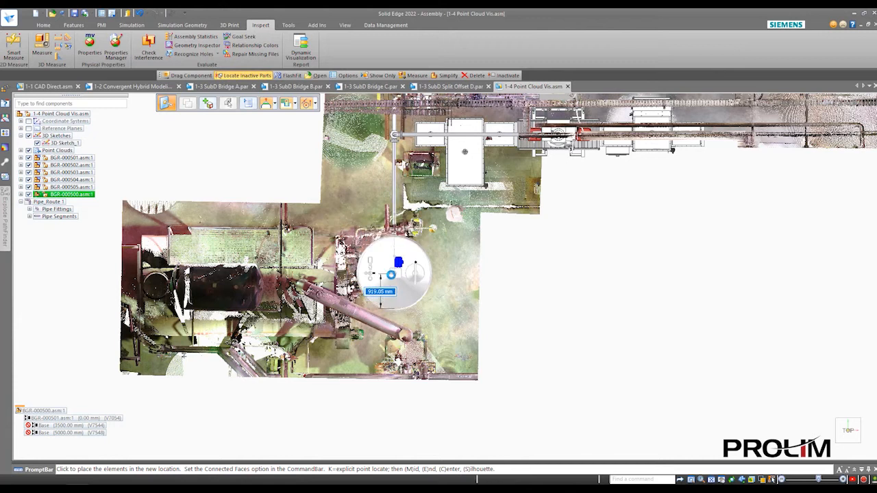
pyautogui.click(391, 276)
pyautogui.press('Escape')
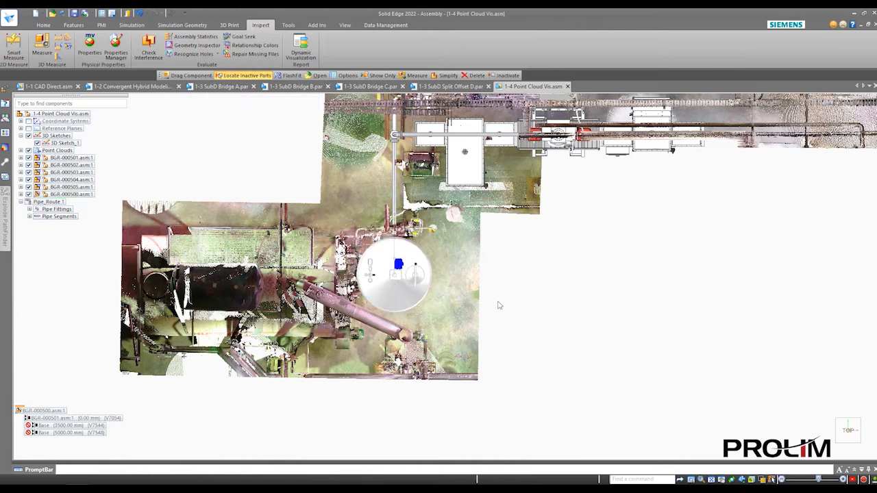
pyautogui.rightClick(568, 256)
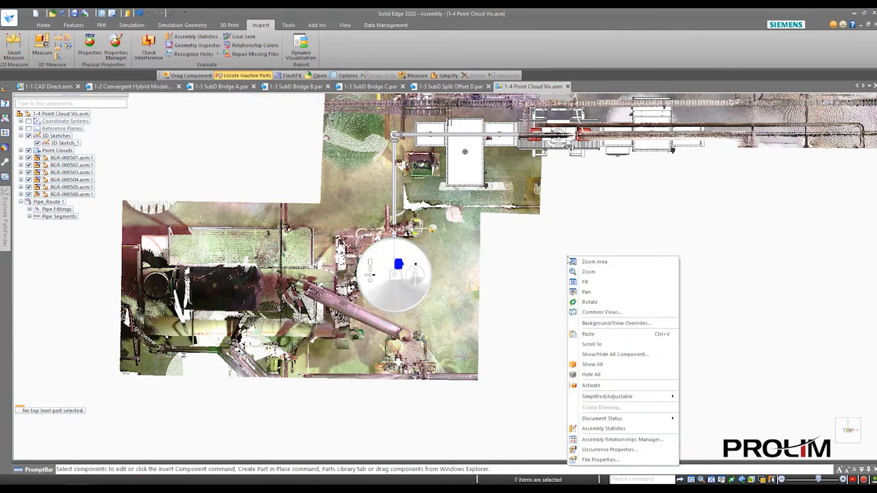
pyautogui.click(533, 280)
# Step: Examine the tank, rerouted pipe and machine line within the factory point cloud from an angled view
pyautogui.scroll(-3, 526, 357)
pyautogui.moveTo(526, 357); pyautogui.dragTo(400, 401, button='middle')
pyautogui.scroll(4, 458, 264)
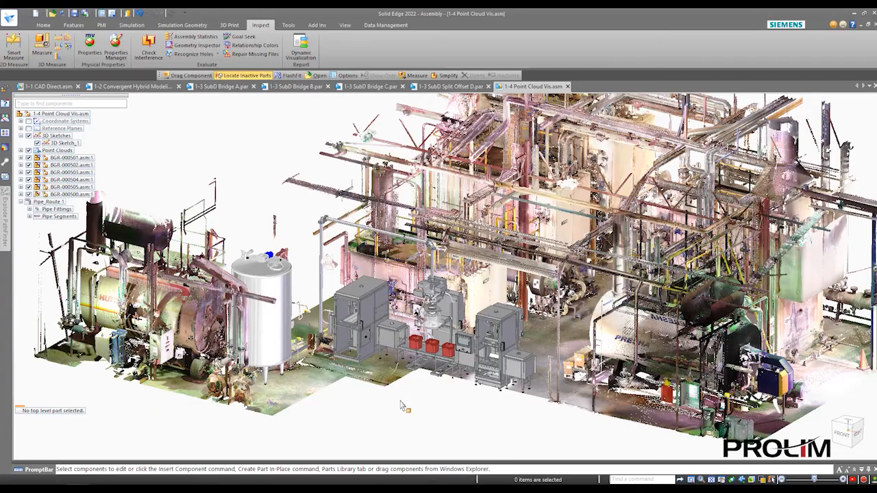
pyautogui.moveTo(402, 406); pyautogui.dragTo(408, 406, button='middle')
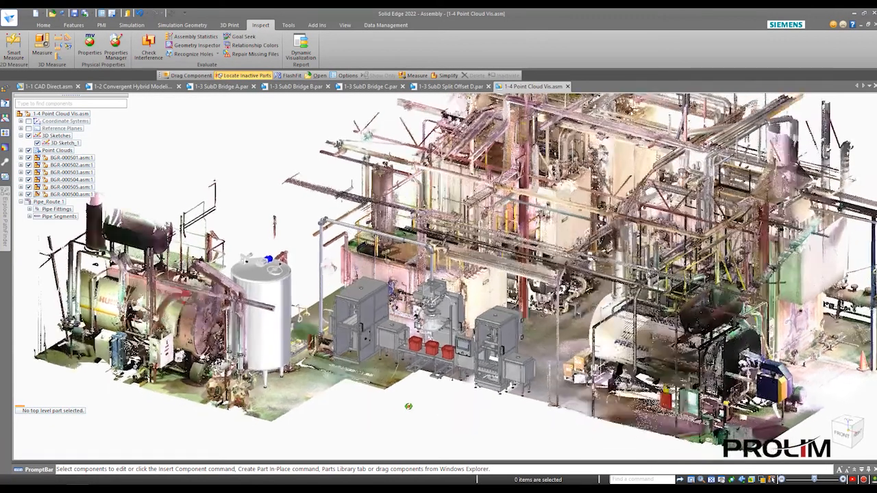
pyautogui.scroll(2, 421, 424)
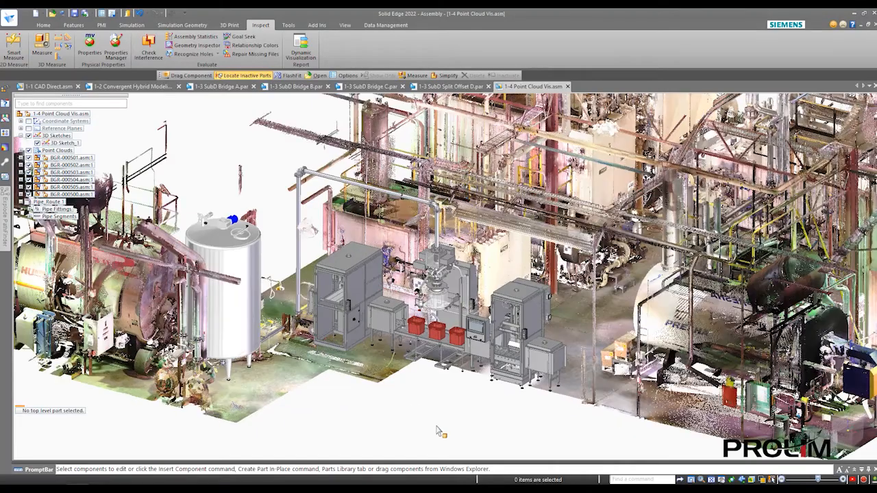
pyautogui.scroll(2, 518, 401)
pyautogui.scroll(2, 521, 395)
pyautogui.keyDown('shift'); pyautogui.moveTo(522, 396); pyautogui.dragTo(540, 422, button='middle'); pyautogui.keyUp('shift')
pyautogui.scroll(-1, 539, 419)
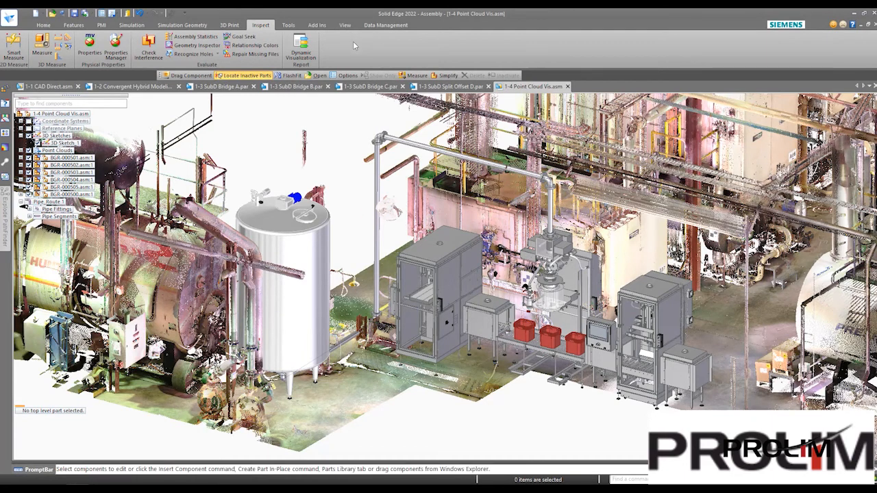
# Step: Open the assembly 1-5 Large ASY Performance.asm and examine its two displayed machines from an angled view
pyautogui.click(43, 25)
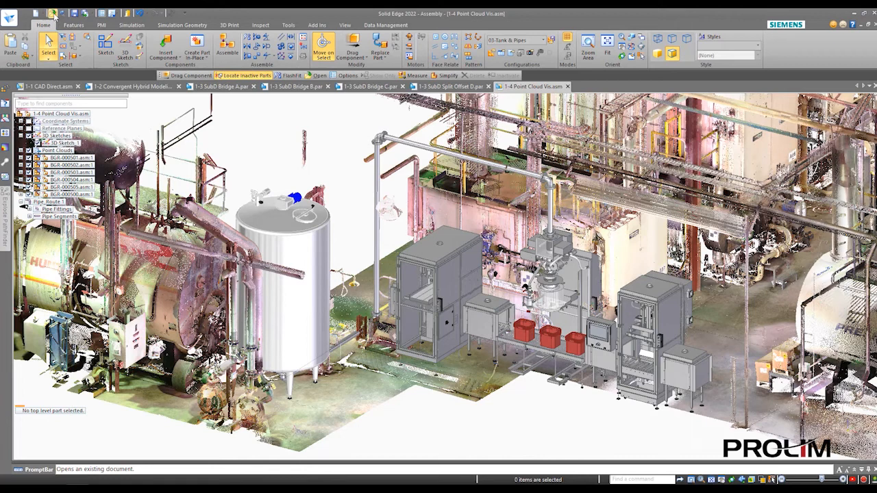
pyautogui.click(52, 13)
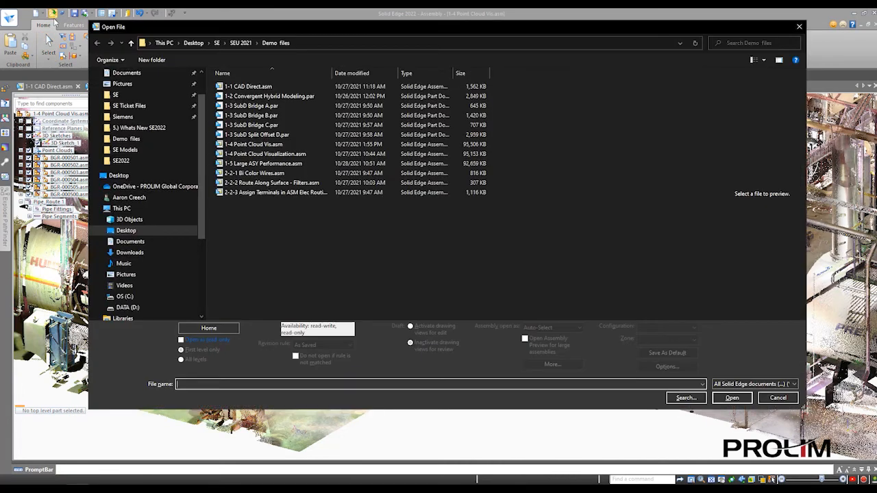
pyautogui.click(267, 164)
pyautogui.click(731, 398)
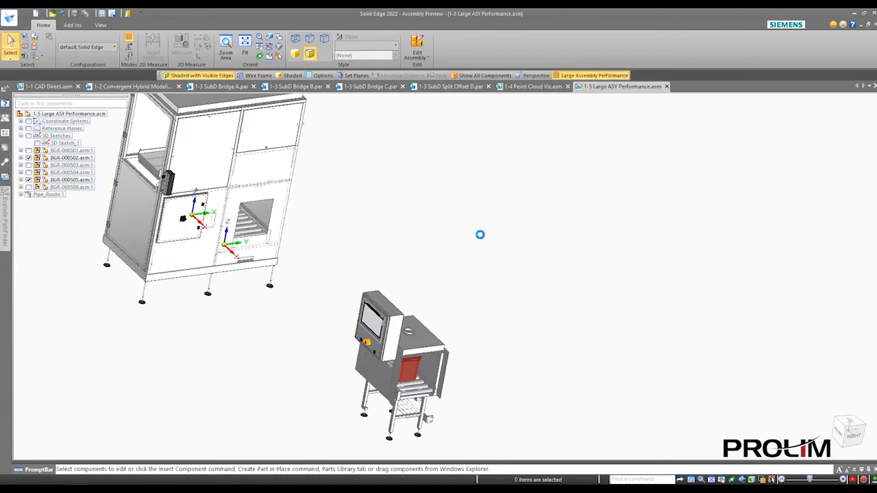
pyautogui.scroll(-4, 464, 267)
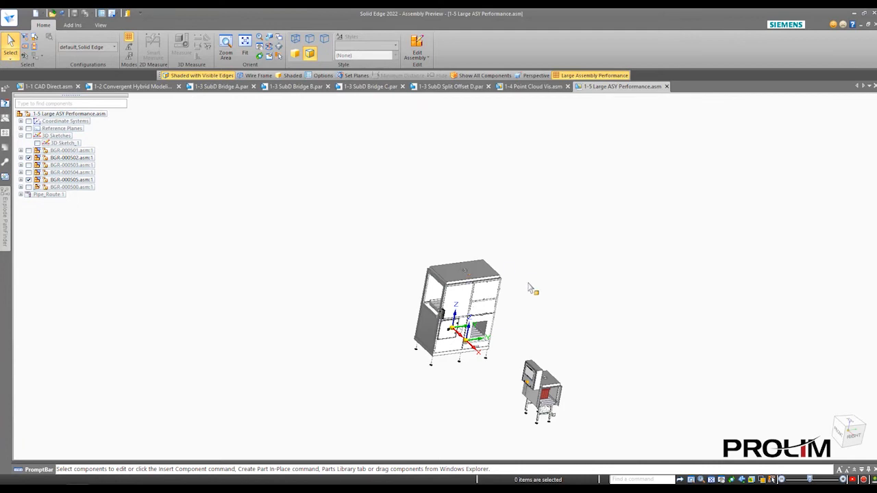
pyautogui.scroll(3, 446, 272)
pyautogui.moveTo(503, 311); pyautogui.dragTo(485, 300, button='middle')
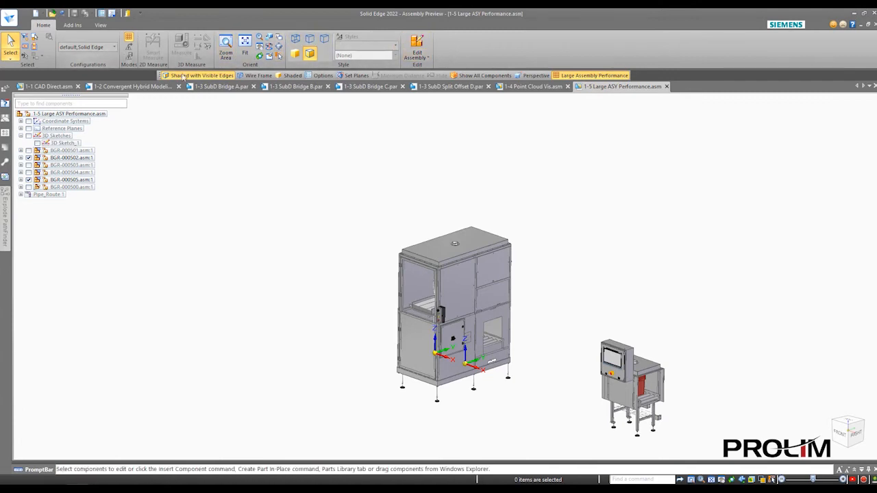
pyautogui.scroll(3, 600, 339)
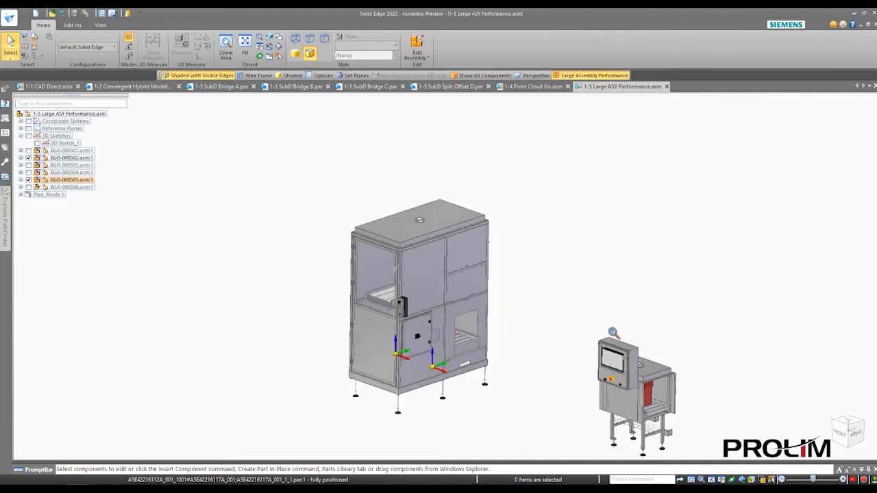
pyautogui.scroll(-3, 569, 322)
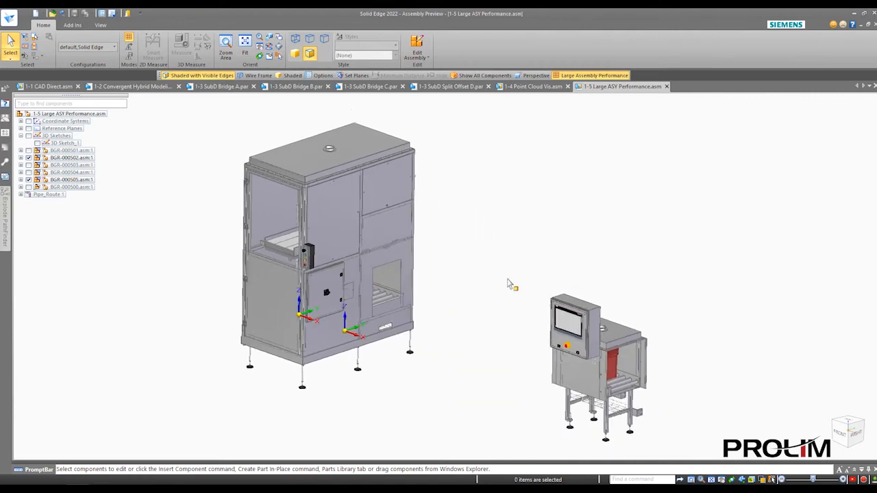
# Step: Show the BGR-000501, BGR-000503, BGR-000504 and BGR-000500 subassemblies and examine the complete machine line from the front
pyautogui.click(28, 150)
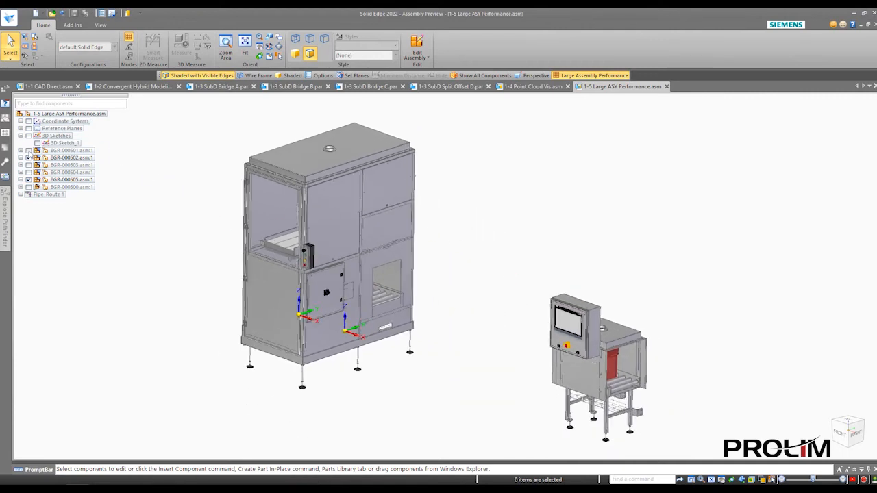
pyautogui.click(29, 165)
pyautogui.click(29, 173)
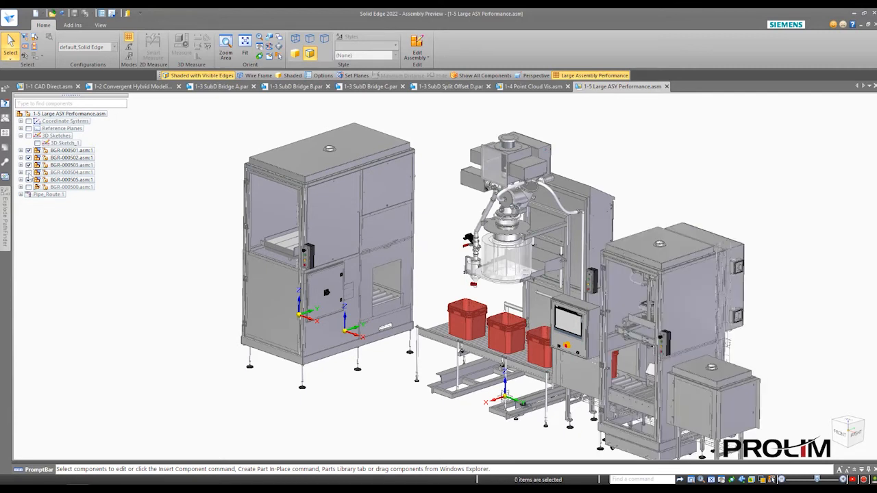
pyautogui.click(29, 187)
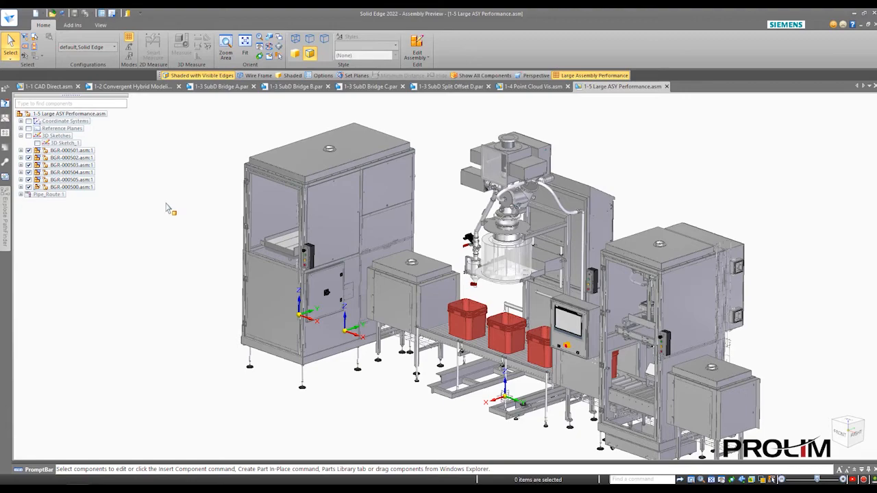
pyautogui.moveTo(156, 230); pyautogui.dragTo(255, 229, button='middle')
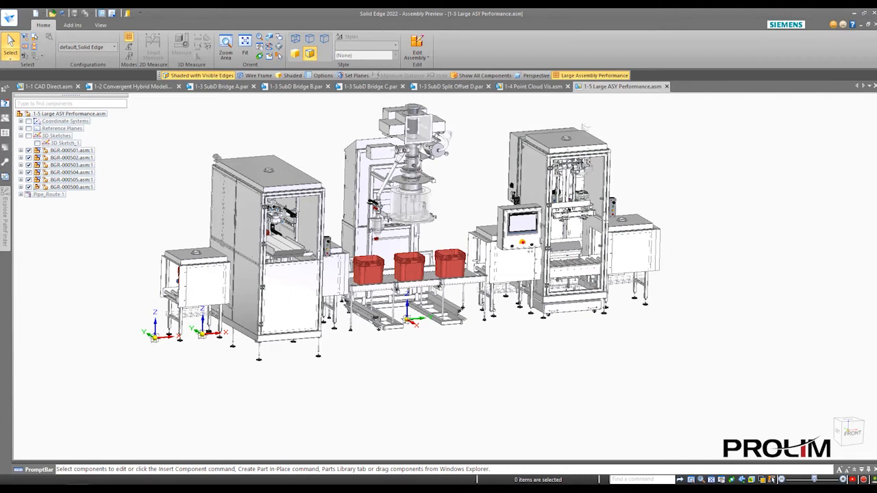
pyautogui.scroll(3, 216, 157)
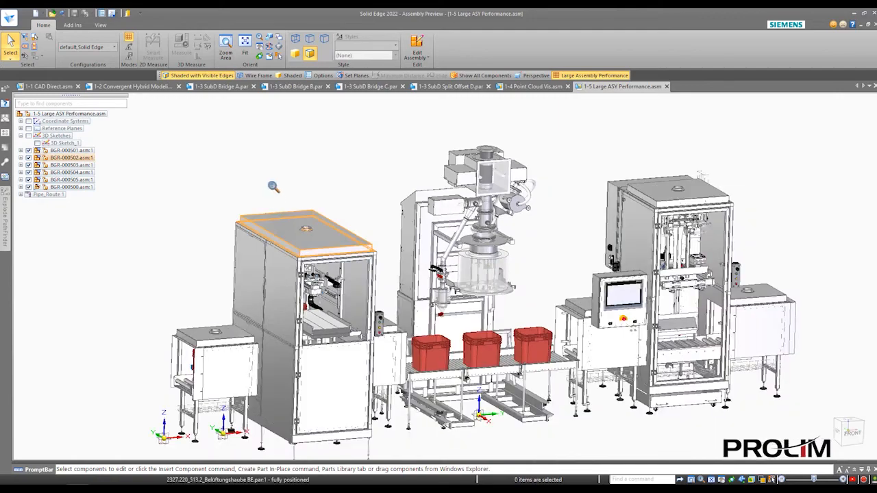
pyautogui.scroll(4, 267, 189)
pyautogui.scroll(-5, 271, 174)
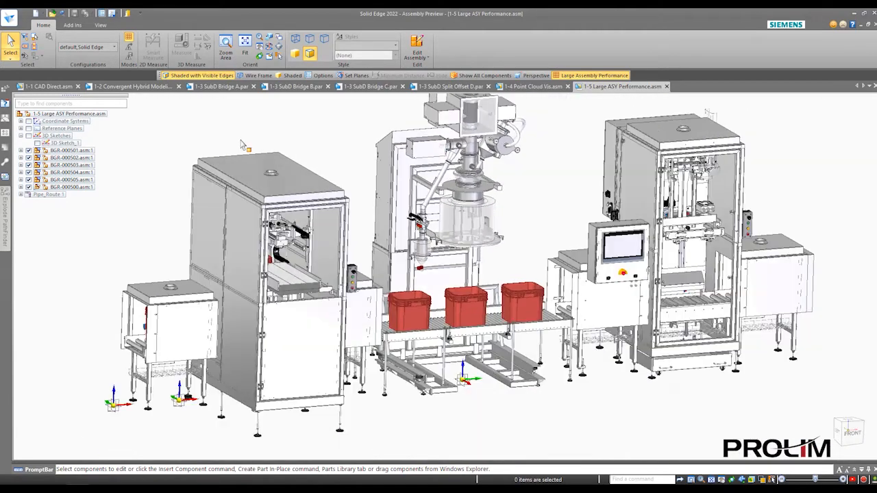
pyautogui.scroll(2, 268, 165)
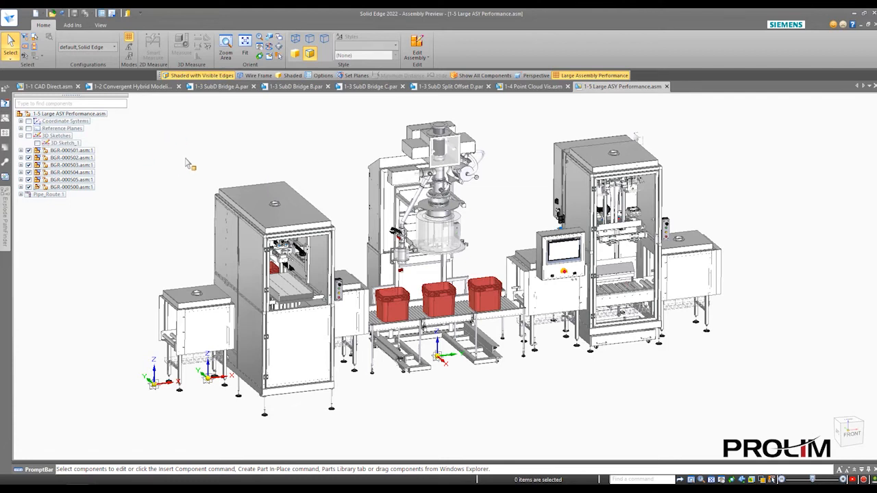
# Step: Review the Assembly Open As settings in the Solid Edge options, including Assembly Preview and the Large Assembly Performance threshold
pyautogui.click(102, 14)
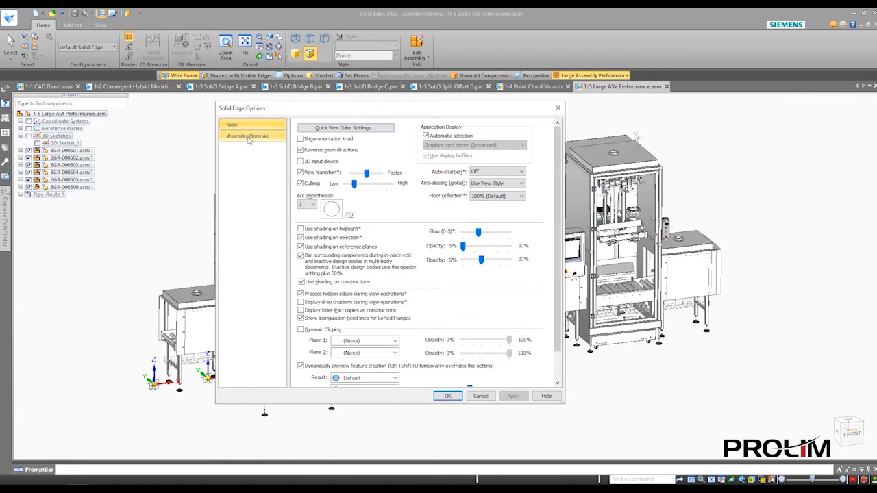
pyautogui.click(248, 137)
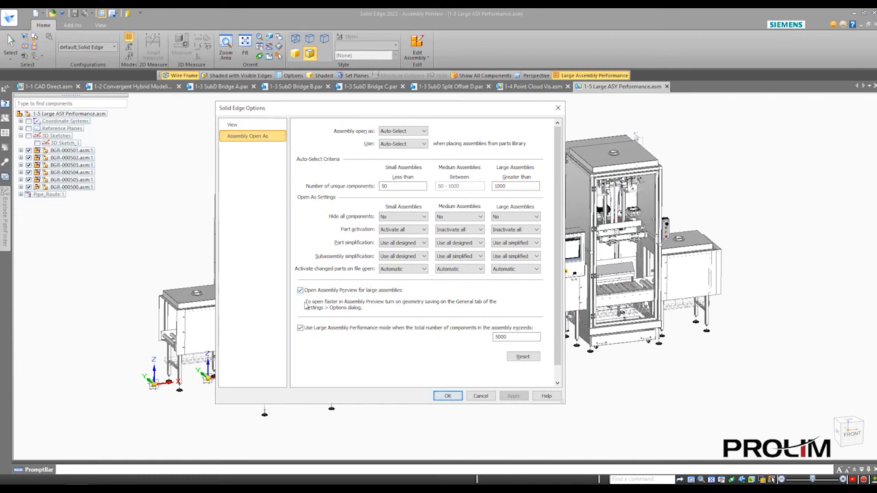
pyautogui.click(447, 396)
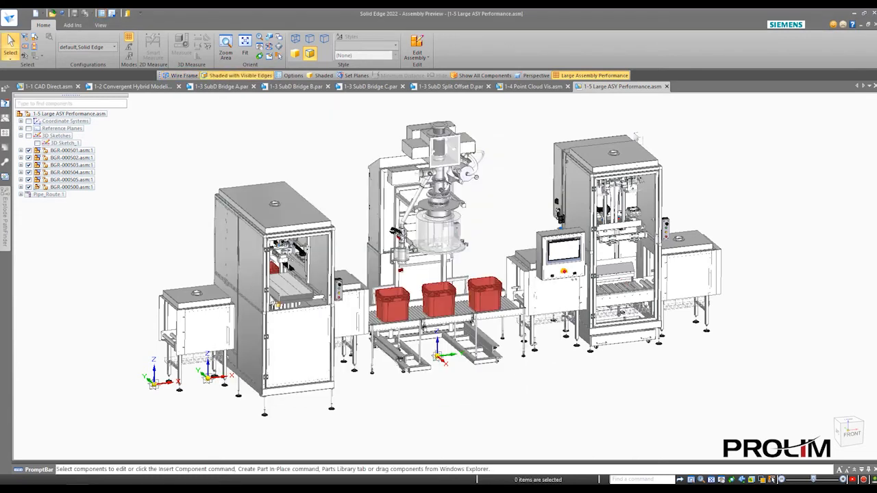
# Step: Review the Assembly Preview option when opening 1-5 Large ASY Performance.asm, toggling it, and cancel without opening the file
pyautogui.click(53, 14)
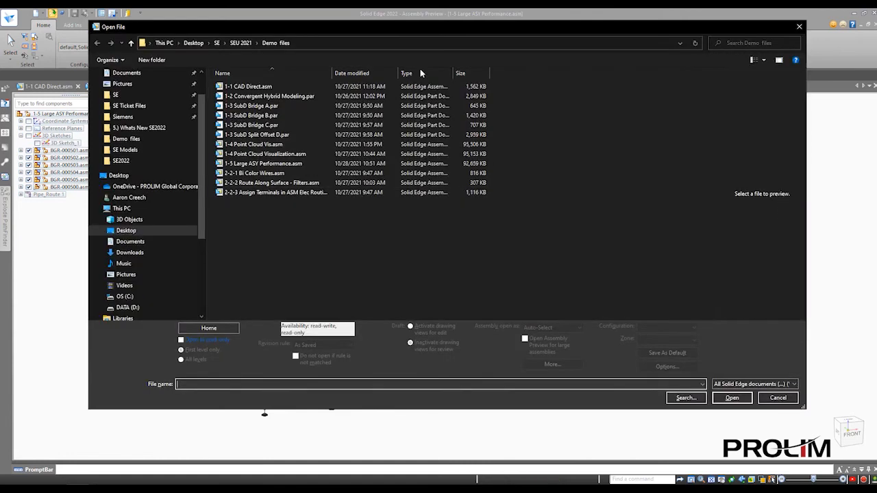
pyautogui.moveTo(352, 25); pyautogui.dragTo(365, 58)
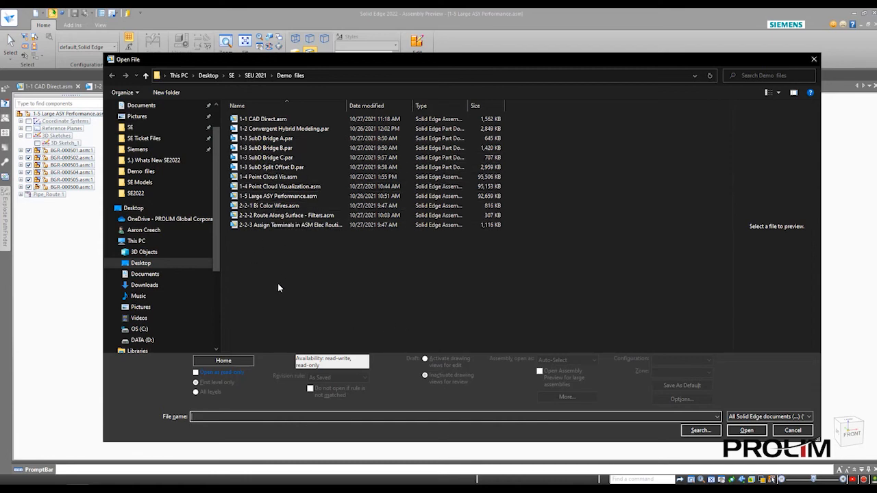
pyautogui.click(279, 197)
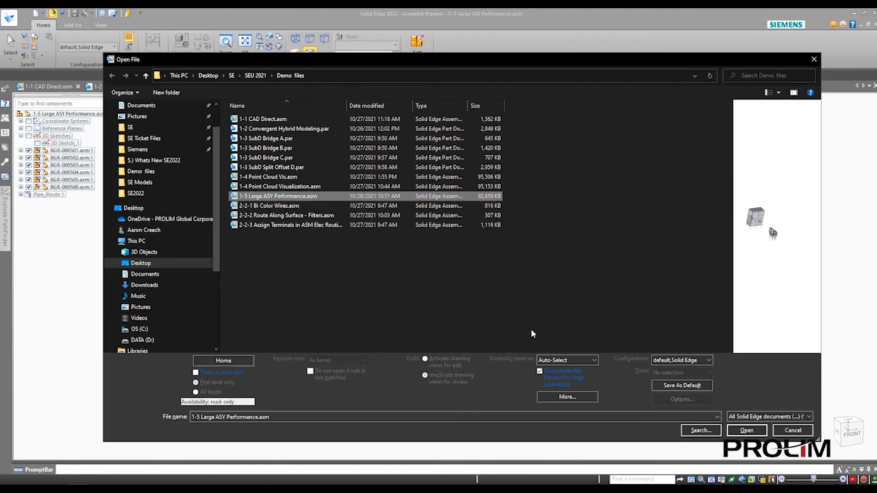
pyautogui.click(540, 375)
pyautogui.click(540, 372)
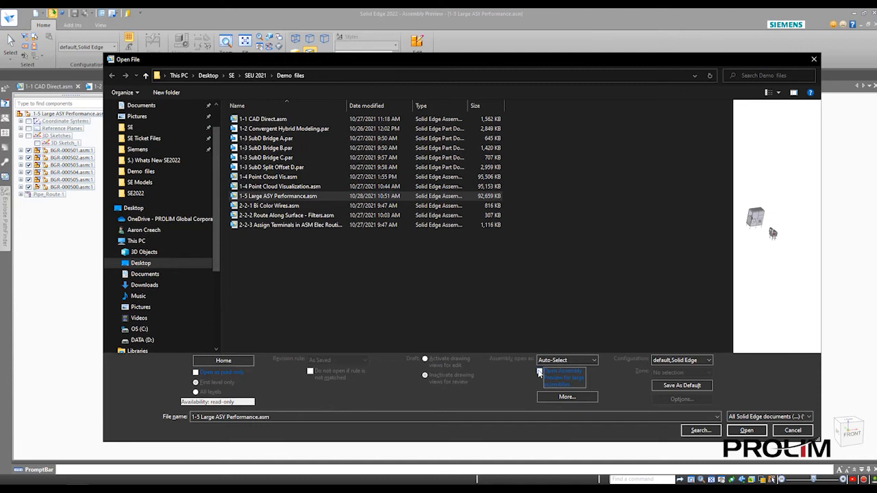
pyautogui.click(792, 430)
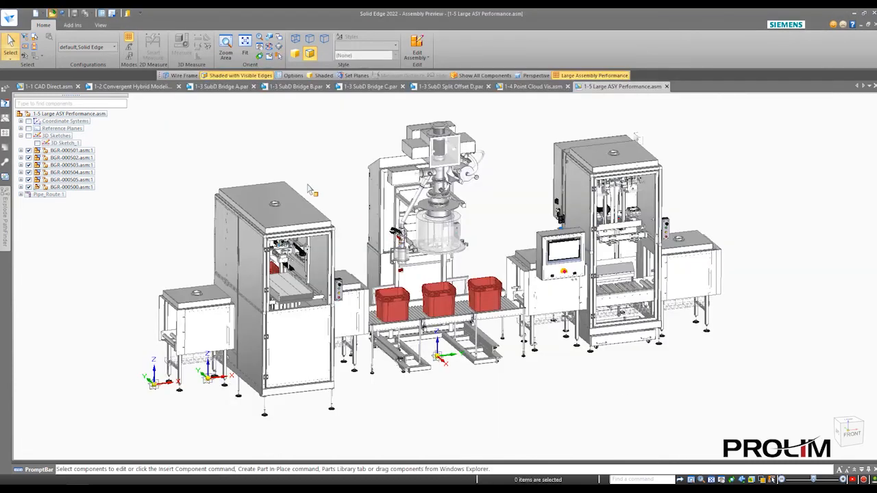
# Step: Fit the machine line, preview it in the Shaded and Wire Frame styles, and restore Shaded with Visible Edges
pyautogui.scroll(-1, 265, 156)
pyautogui.keyDown('shift'); pyautogui.moveTo(281, 144); pyautogui.dragTo(313, 172, button='middle'); pyautogui.keyUp('shift')
pyautogui.scroll(1, 289, 174)
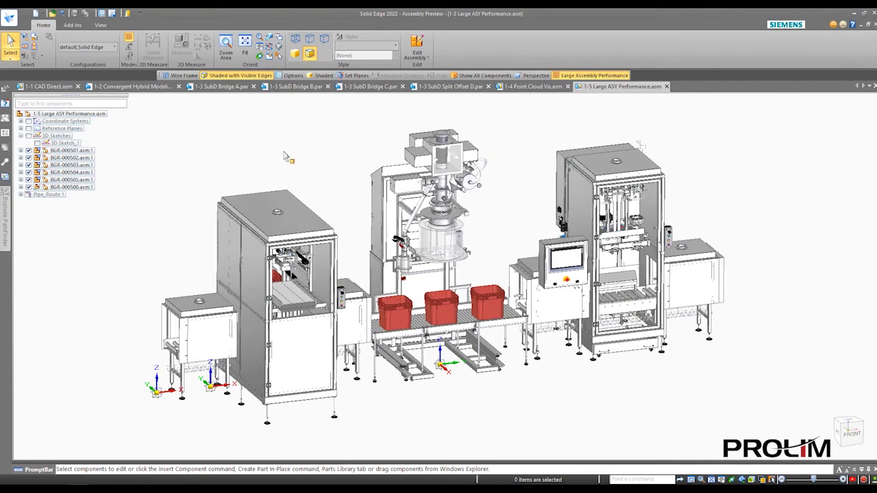
pyautogui.click(245, 42)
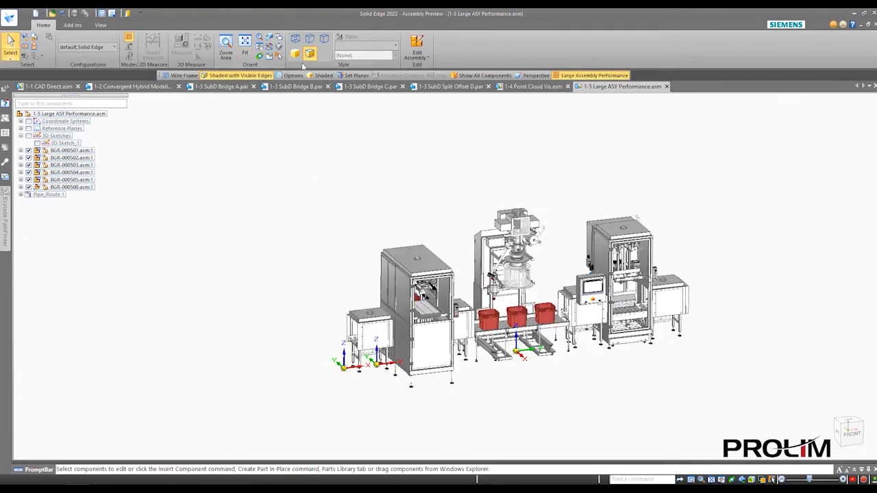
pyautogui.click(295, 53)
pyautogui.moveTo(431, 175); pyautogui.dragTo(384, 172, button='middle')
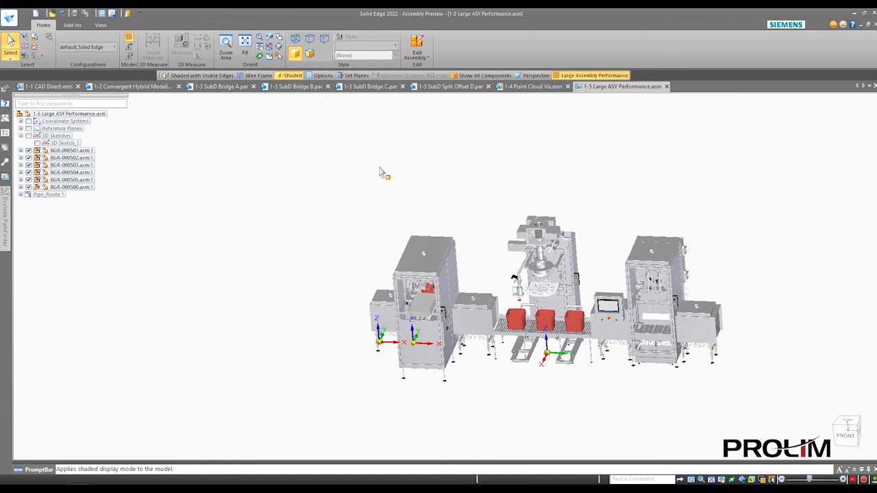
pyautogui.click(296, 39)
pyautogui.click(311, 54)
pyautogui.scroll(4, 538, 214)
pyautogui.moveTo(552, 263)
pyautogui.keyDown('shift'); pyautogui.mouseDown(button='middle')
pyautogui.moveTo(511, 203)
pyautogui.moveTo(454, 157)
pyautogui.mouseUp(button='middle'); pyautogui.keyUp('shift')
pyautogui.scroll(-2, 438, 158)
pyautogui.moveTo(383, 229); pyautogui.dragTo(414, 228, button='middle')
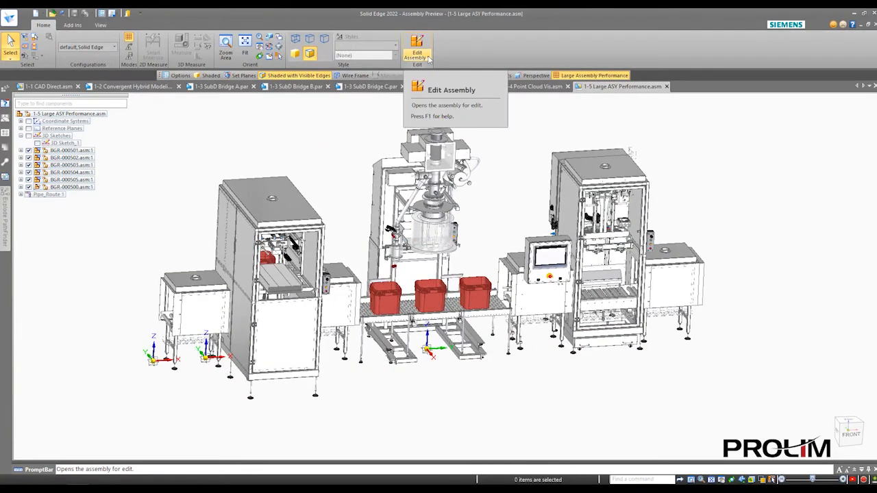
# Step: Review the open-as modes offered by Edit Assembly with Options and cancel without opening the assembly for edit
pyautogui.click(427, 57)
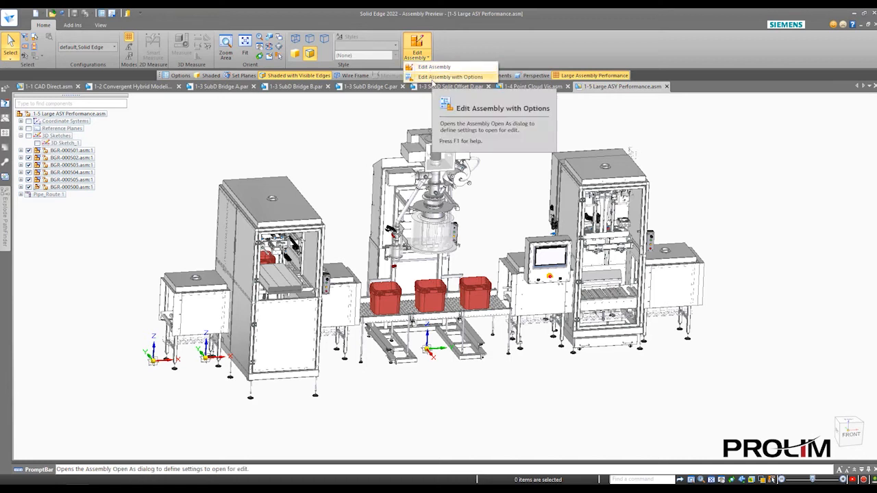
pyautogui.click(432, 79)
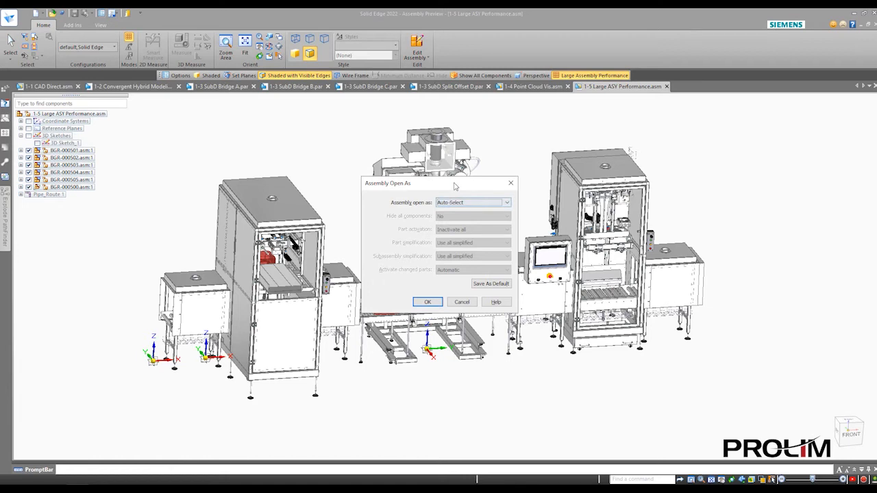
pyautogui.moveTo(455, 183); pyautogui.dragTo(402, 185)
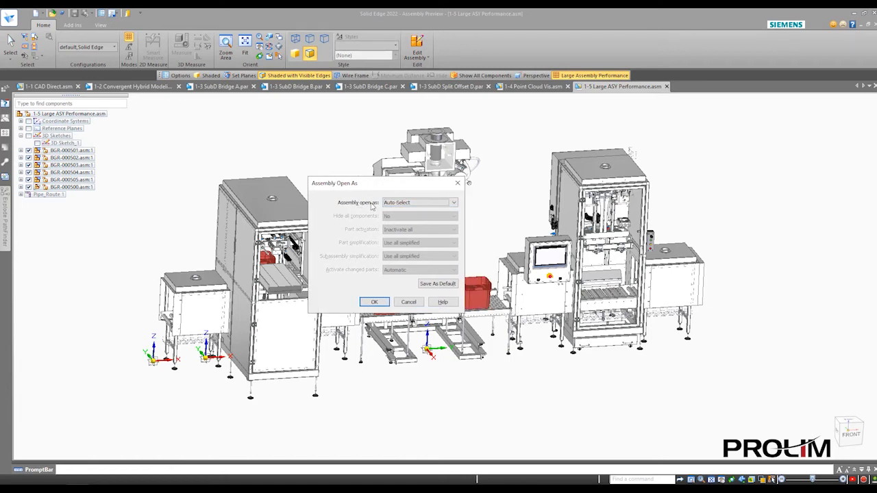
pyautogui.click(453, 203)
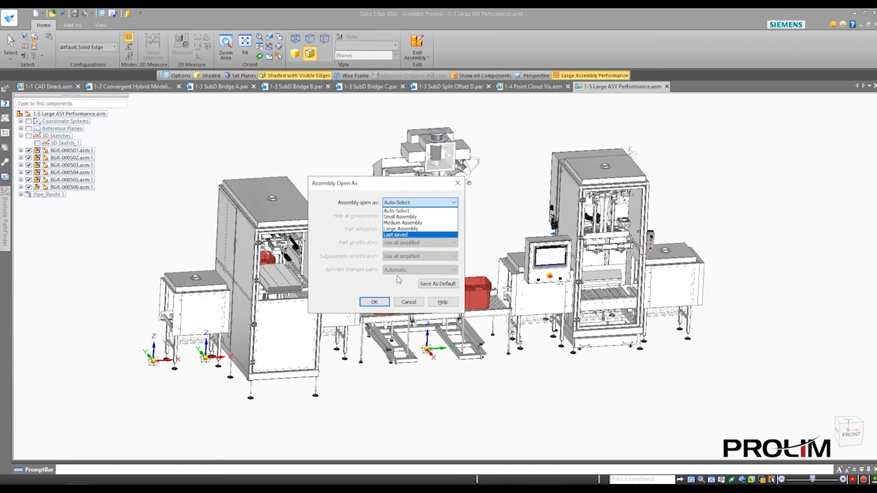
pyautogui.click(407, 303)
pyautogui.click(437, 389)
pyautogui.click(408, 301)
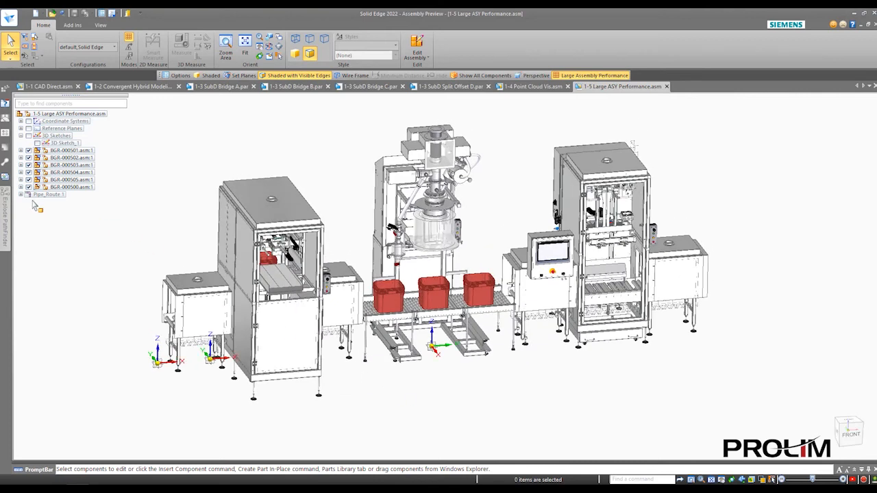
# Step: Hide the BGR-000503, BGR-000504, BGR-000500, BGR-000502 and BGR-000505 subassemblies, leaving only BGR-000501 displayed
pyautogui.click(28, 150)
pyautogui.click(28, 150)
pyautogui.click(28, 165)
pyautogui.click(28, 172)
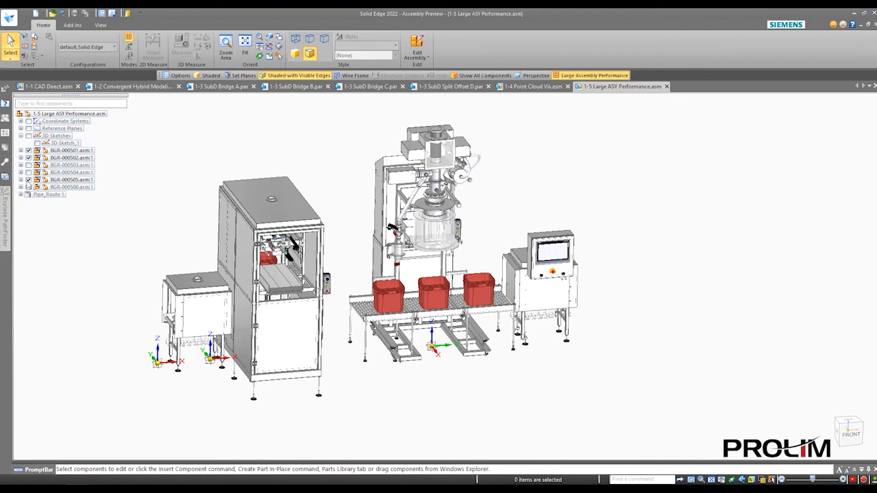
pyautogui.click(28, 158)
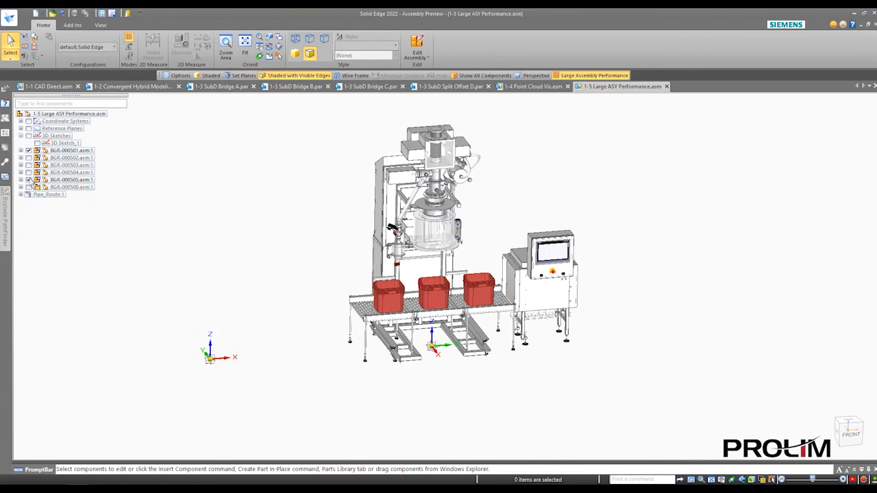
pyautogui.click(28, 180)
pyautogui.scroll(4, 501, 215)
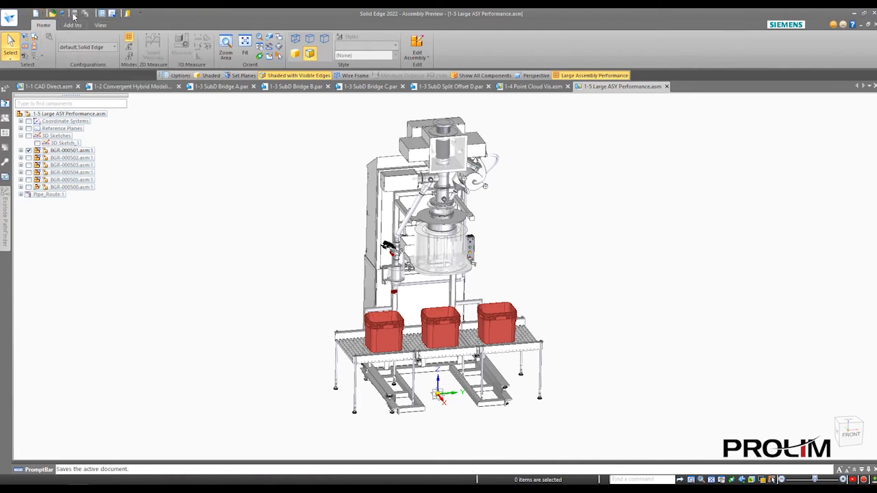
# Step: Open the previewed assembly for editing through Edit Assembly with Options, with Assembly open as set to Last saved
pyautogui.click(428, 60)
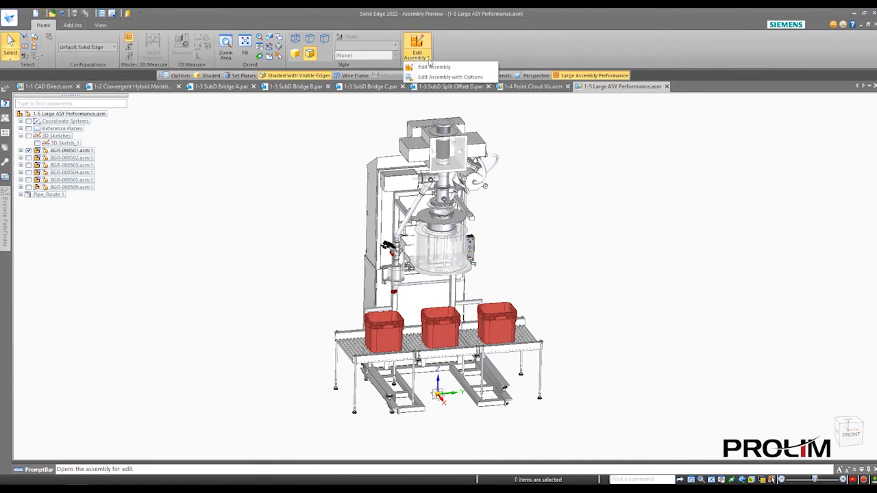
pyautogui.click(440, 80)
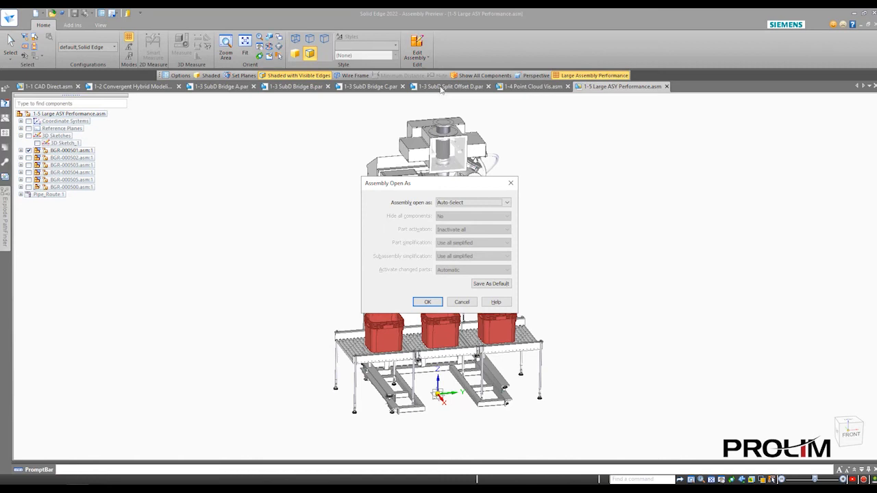
pyautogui.moveTo(436, 187); pyautogui.dragTo(236, 175)
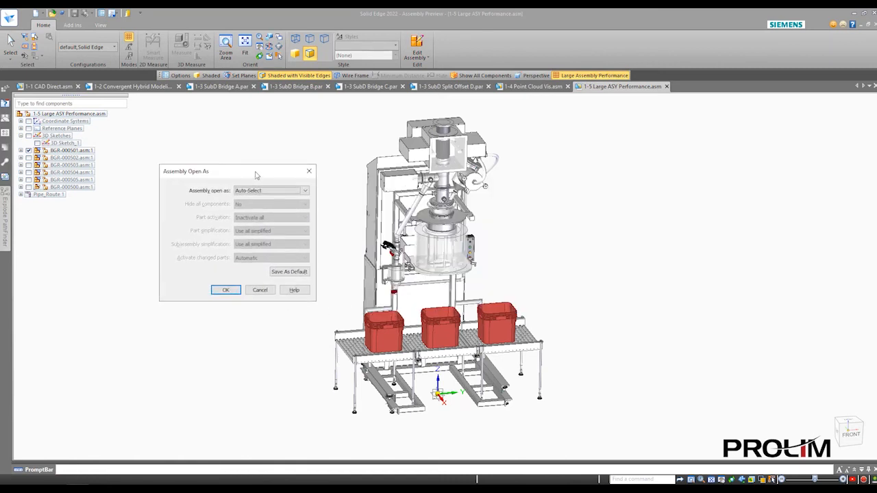
pyautogui.click(305, 191)
pyautogui.click(262, 224)
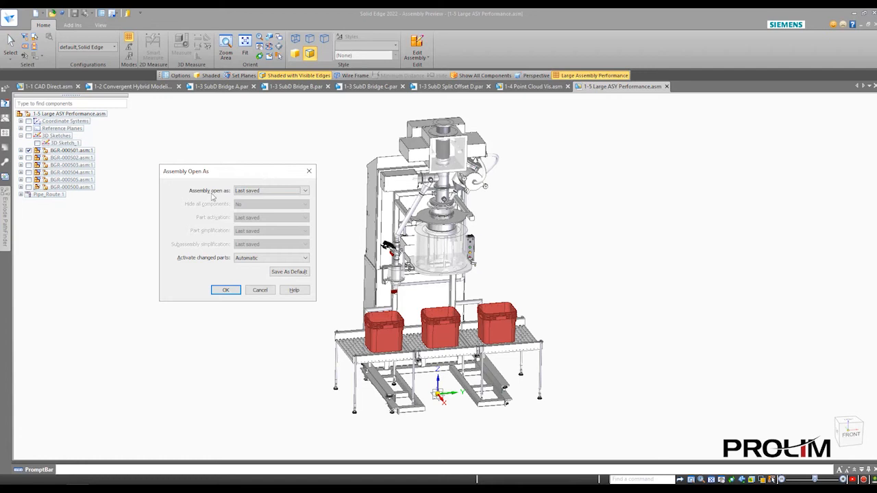
pyautogui.click(226, 289)
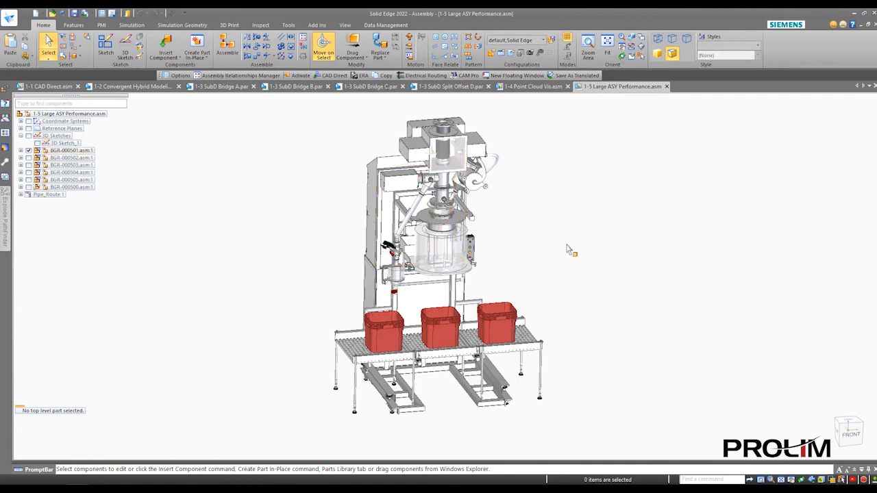
# Step: Show the BGR-000502 subassembly, hide BGR-000501, and fit the displayed machine in the view
pyautogui.scroll(1, 566, 253)
pyautogui.scroll(-1, 566, 253)
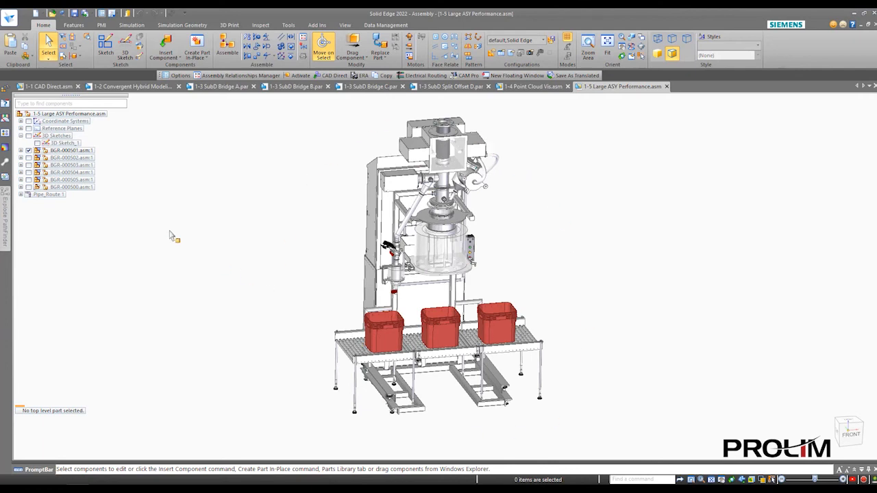
pyautogui.click(28, 158)
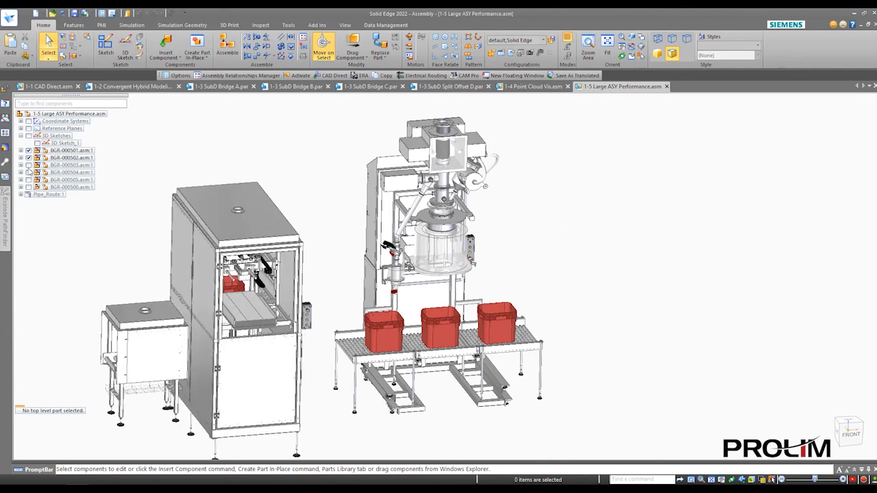
pyautogui.click(28, 150)
pyautogui.middleClick(366, 199)
pyautogui.middleClick(365, 199)
pyautogui.scroll(3, 524, 343)
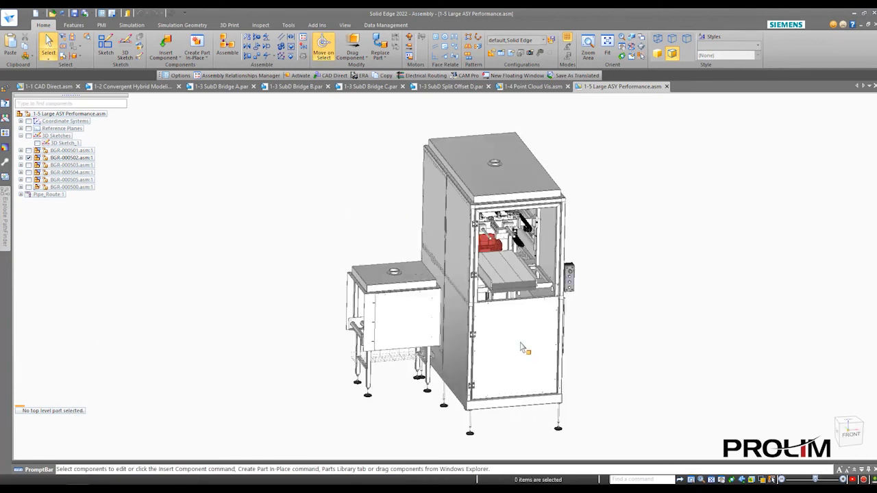
pyautogui.keyDown('shift'); pyautogui.moveTo(517, 298); pyautogui.dragTo(476, 280, button='middle'); pyautogui.keyUp('shift')
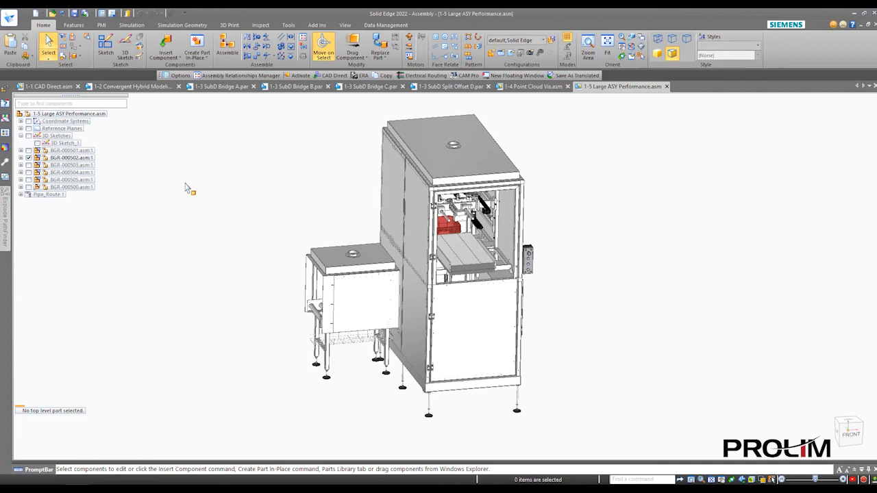
pyautogui.scroll(-3, 216, 169)
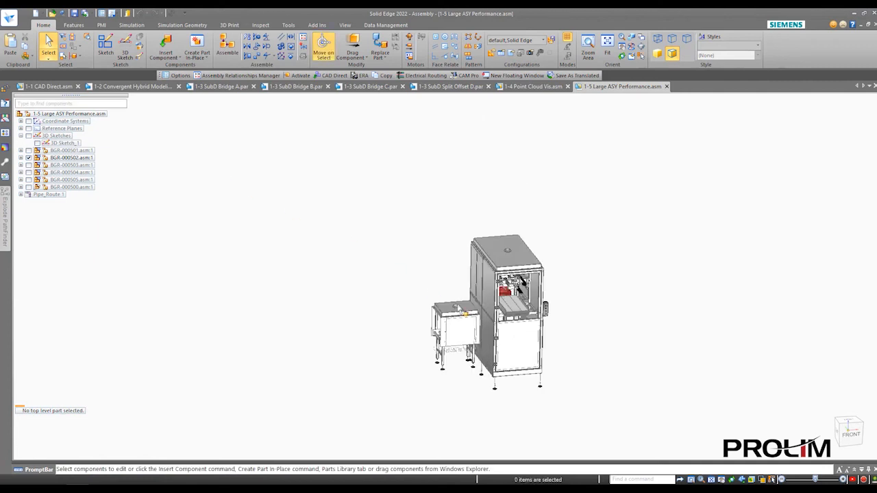
pyautogui.scroll(3, 535, 321)
pyautogui.keyDown('shift'); pyautogui.moveTo(659, 267); pyautogui.dragTo(621, 227, button='middle'); pyautogui.keyUp('shift')
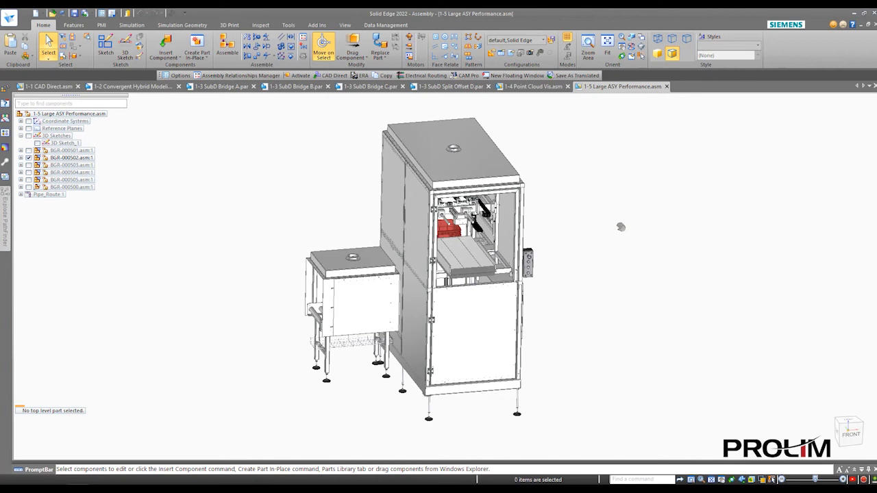
pyautogui.scroll(3, 620, 226)
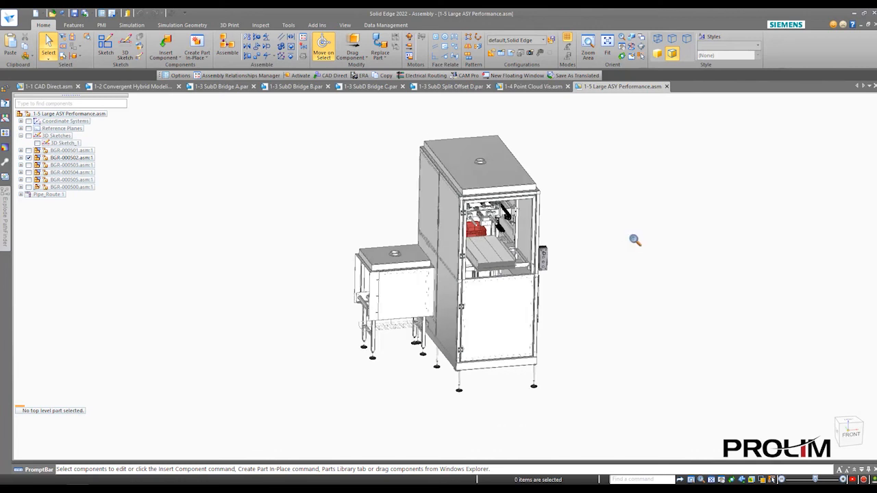
pyautogui.keyDown('shift'); pyautogui.moveTo(618, 223); pyautogui.dragTo(638, 225, button='middle'); pyautogui.keyUp('shift')
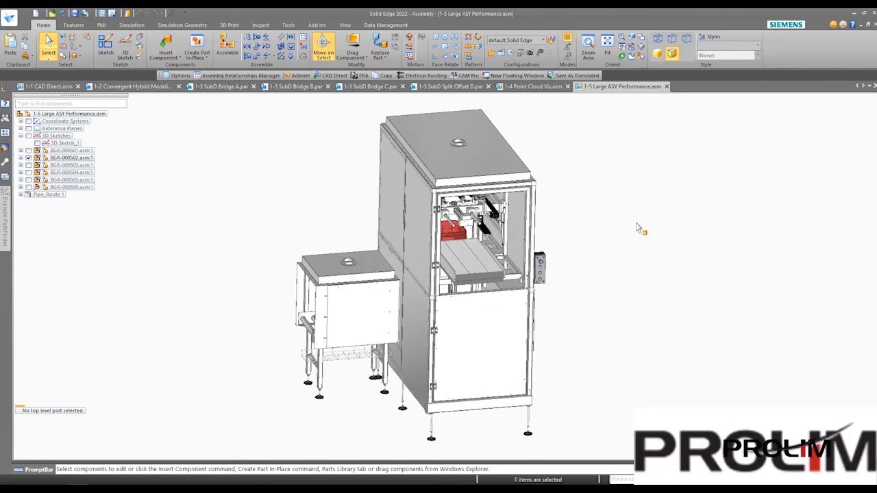